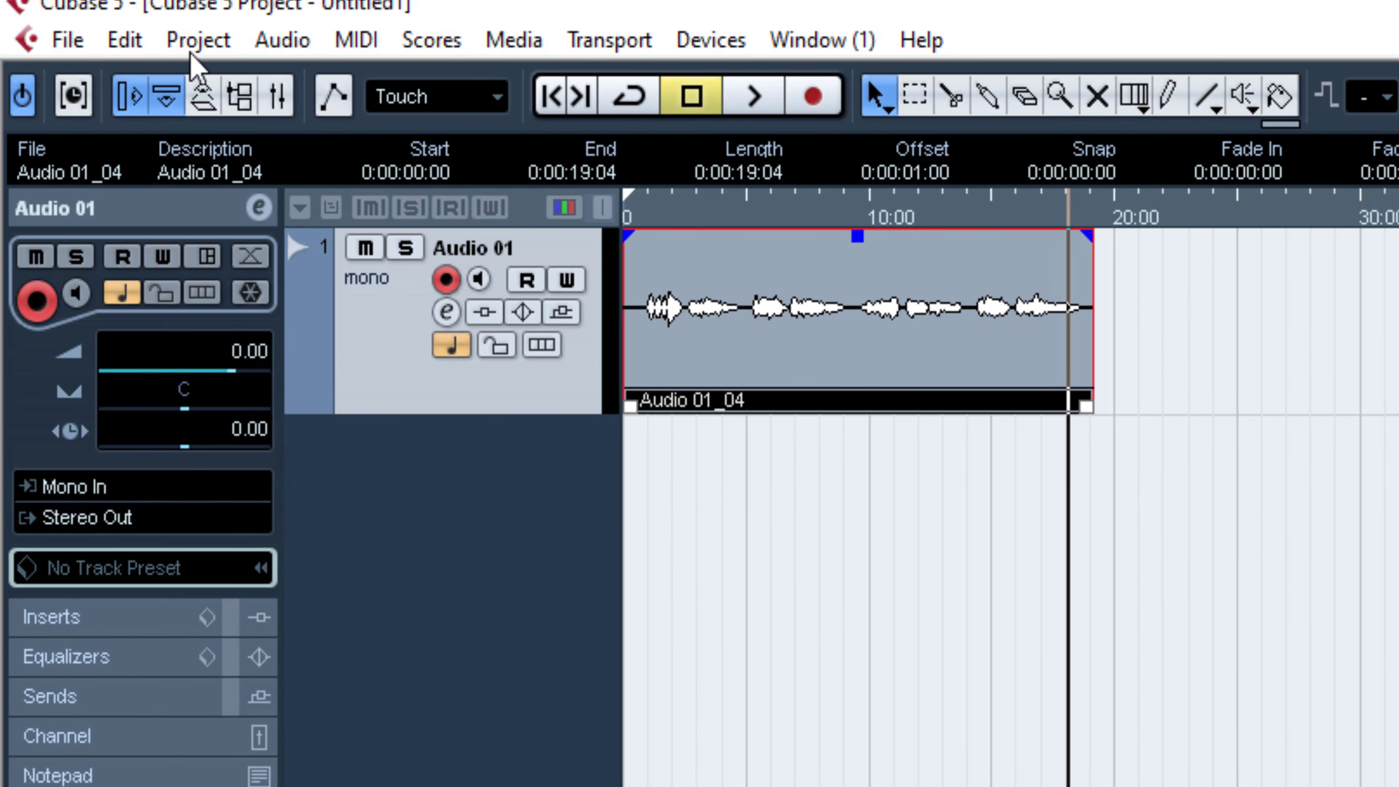
Open the project setup and choose a 44.100 kHz sample rate with a 16 Bit record format.
left_click(197, 39)
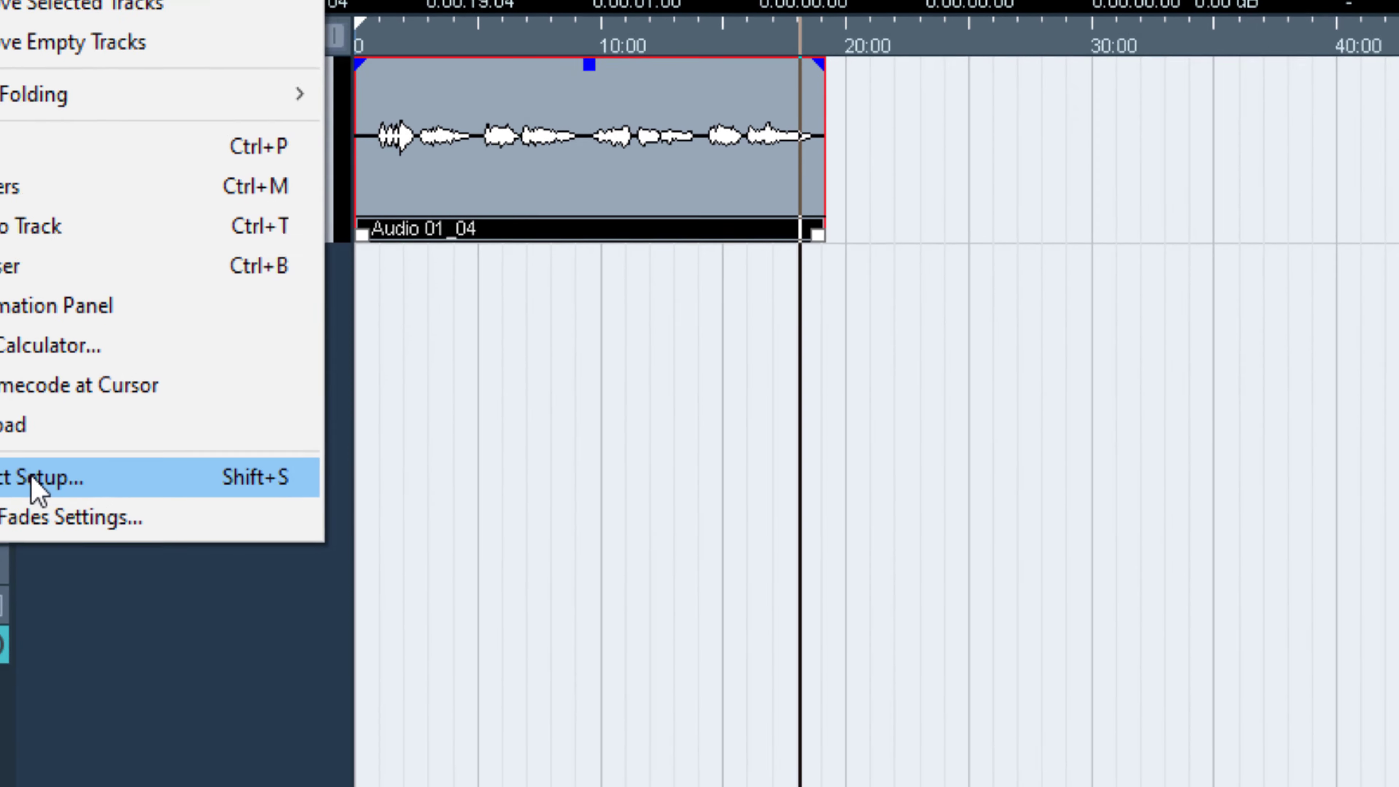
left_click(295, 651)
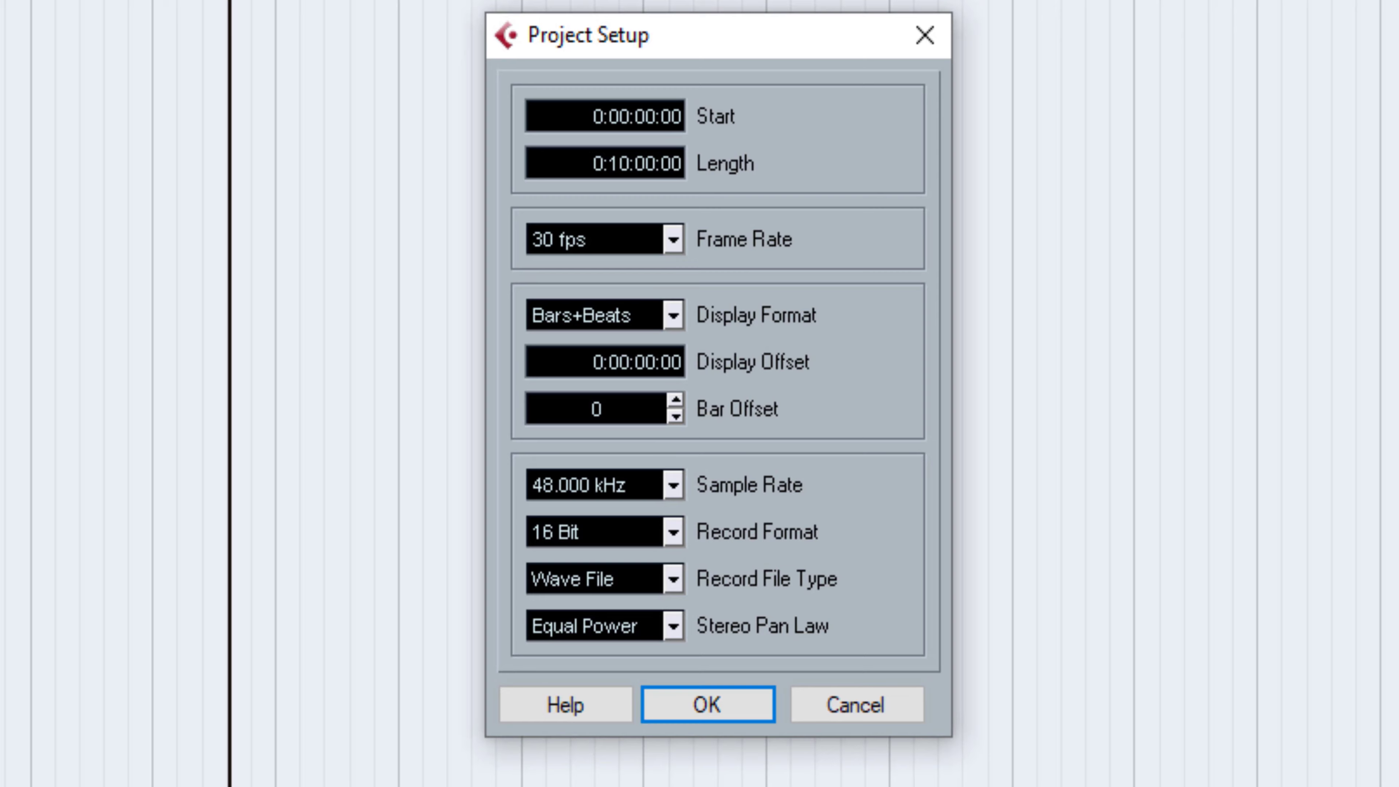
left_click(669, 492)
left_click(657, 573)
left_click(673, 533)
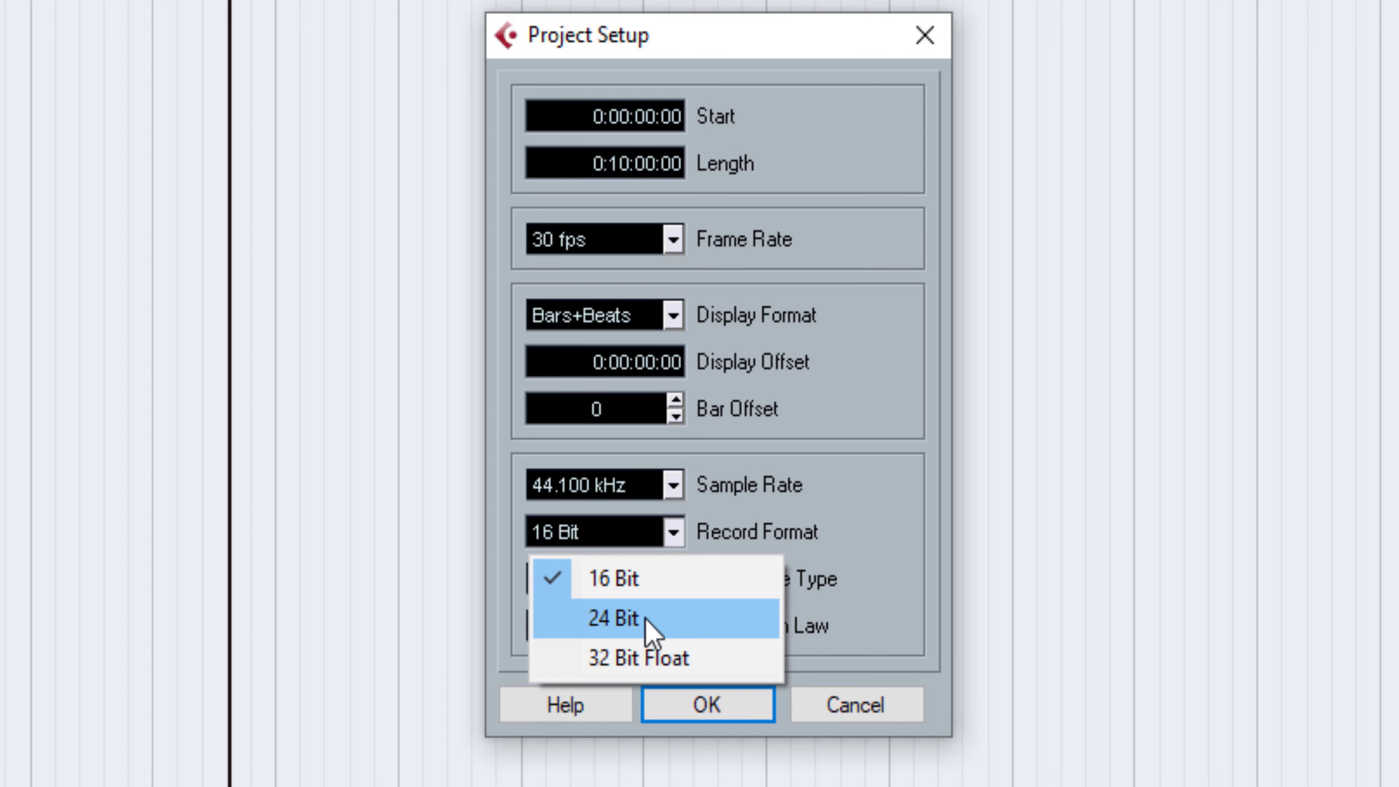
left_click(614, 579)
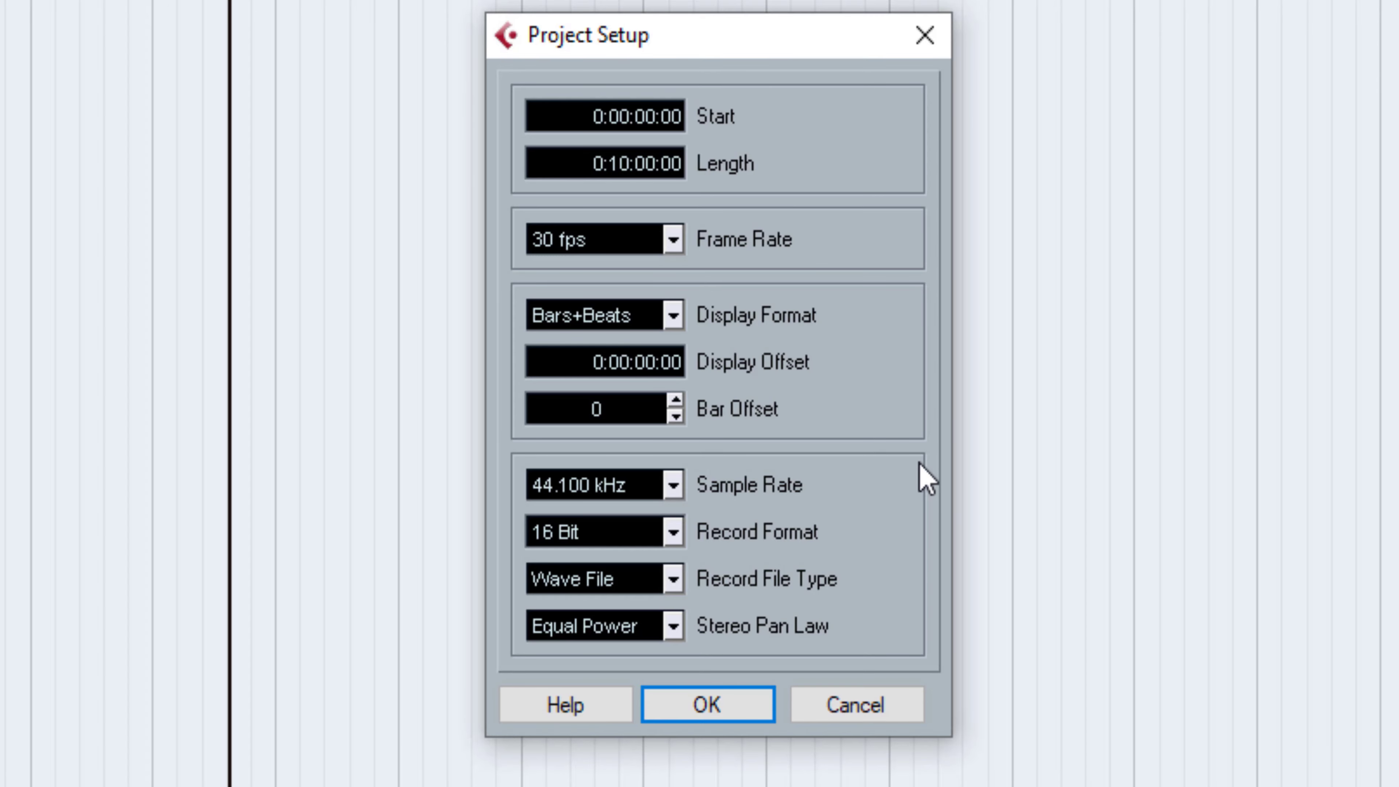
Try a 48.000 kHz sample rate and a 24 Bit record format in the project setup, and close the dialog.
left_click(676, 487)
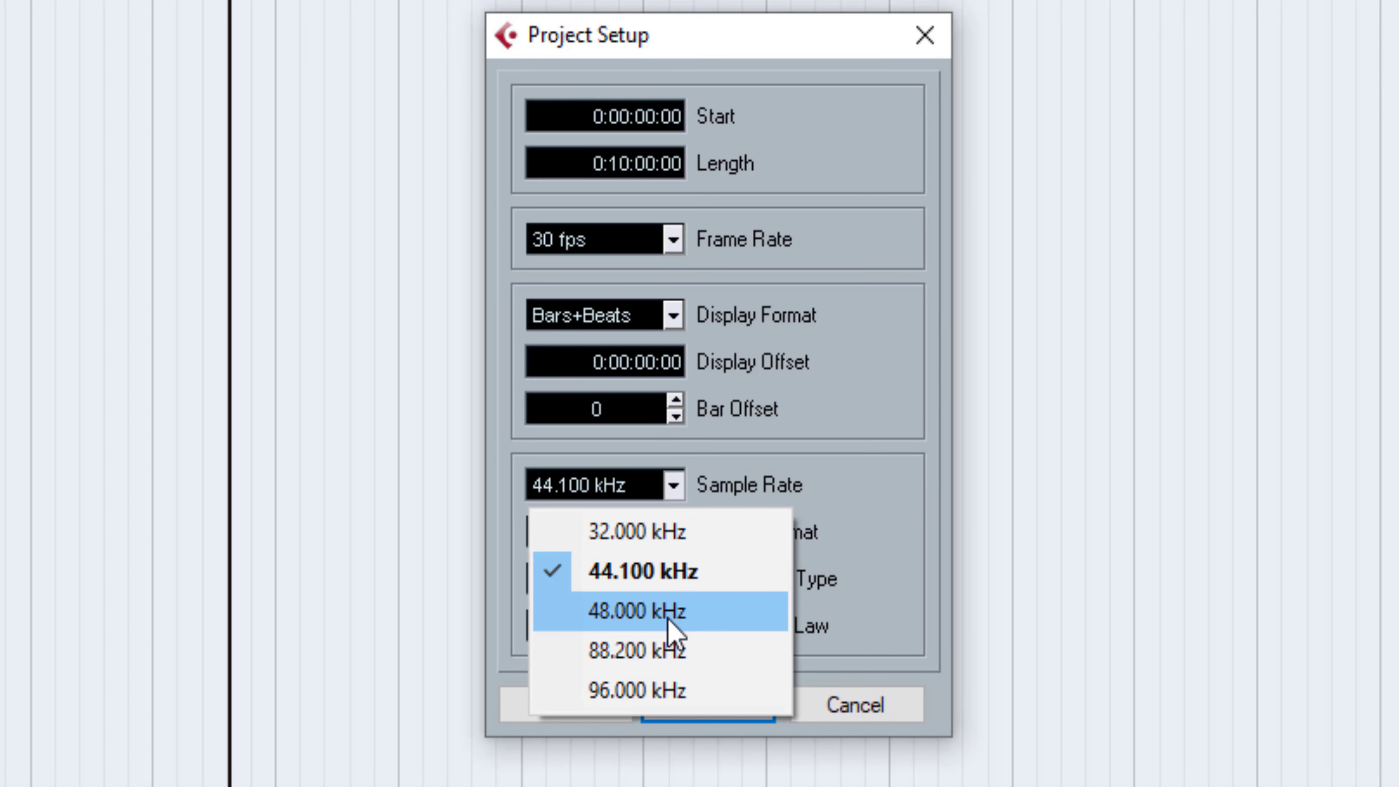
left_click(668, 618)
left_click(673, 535)
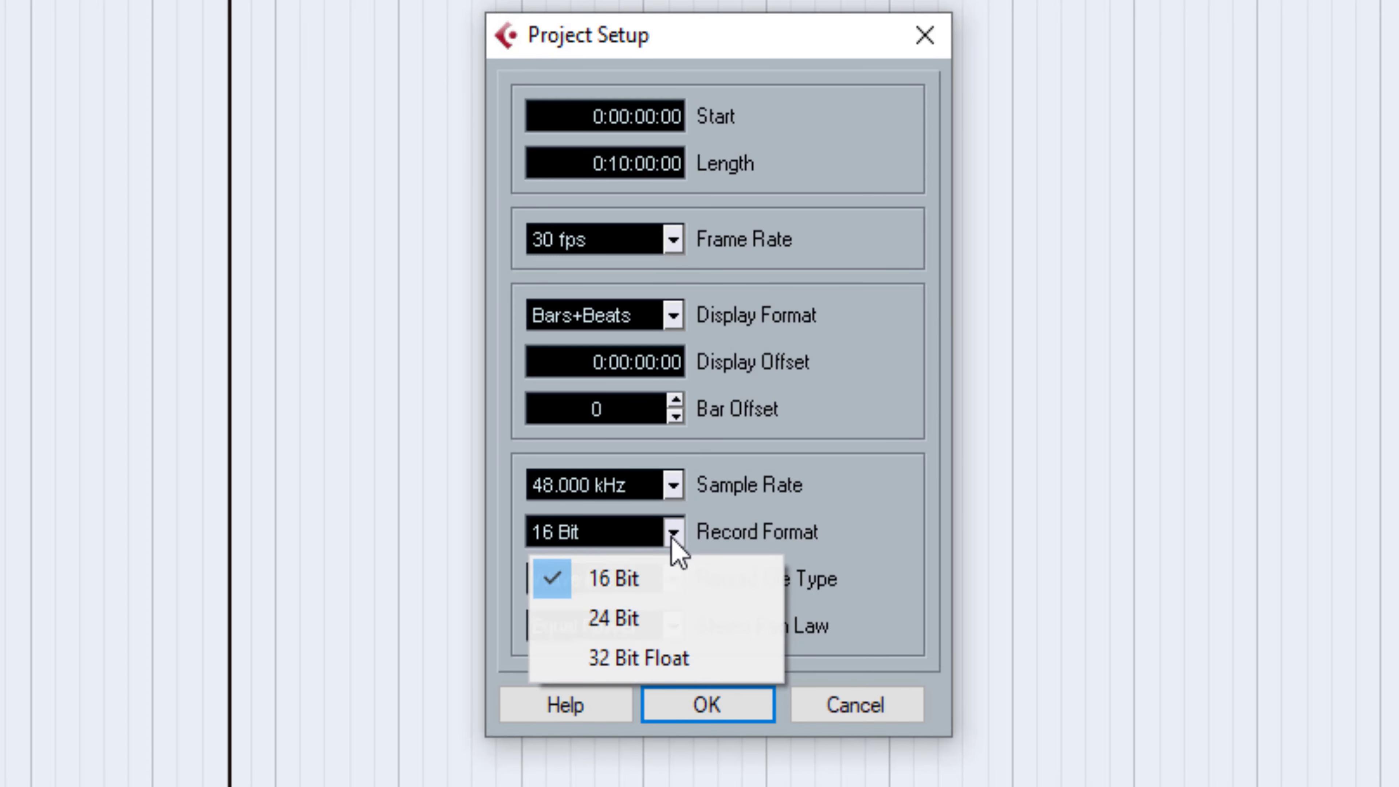
left_click(645, 623)
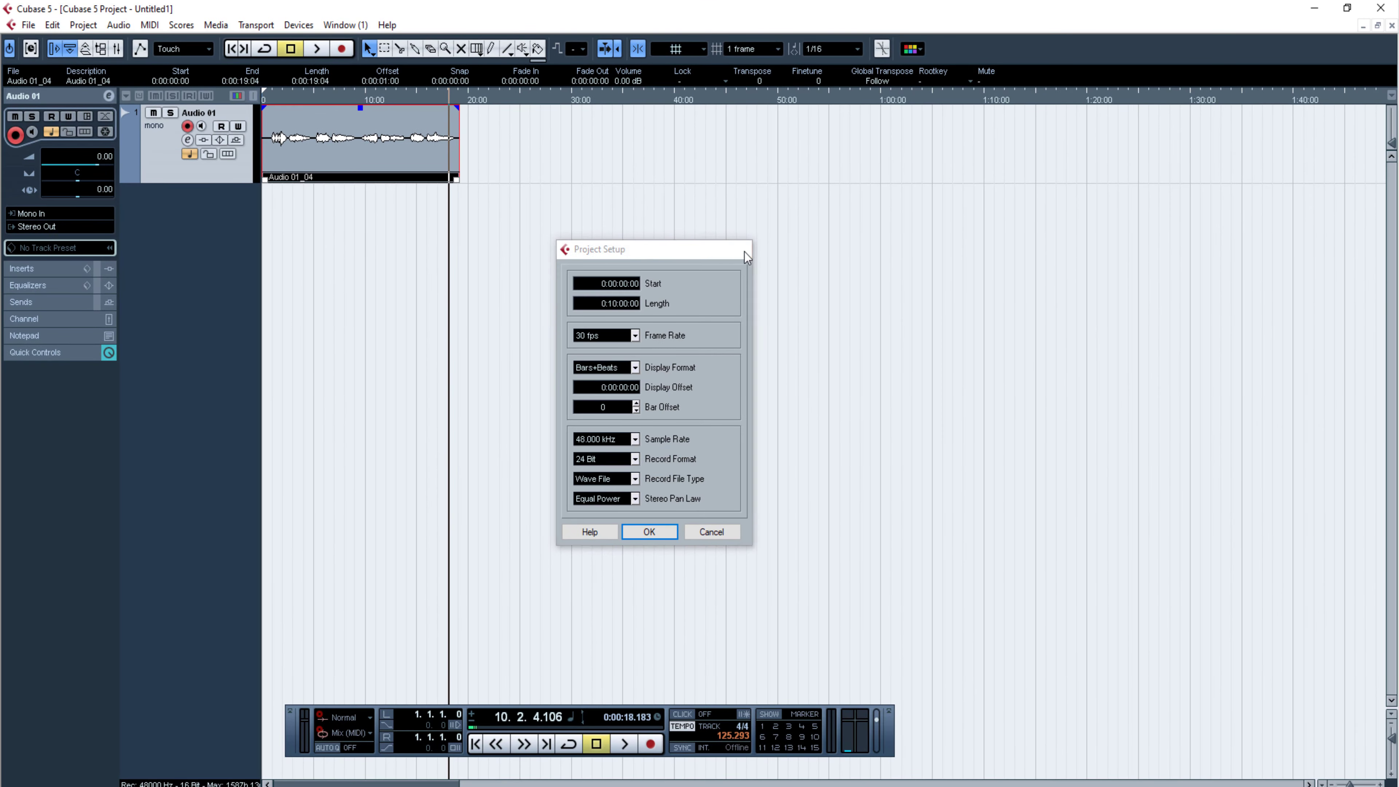
left_click(744, 251)
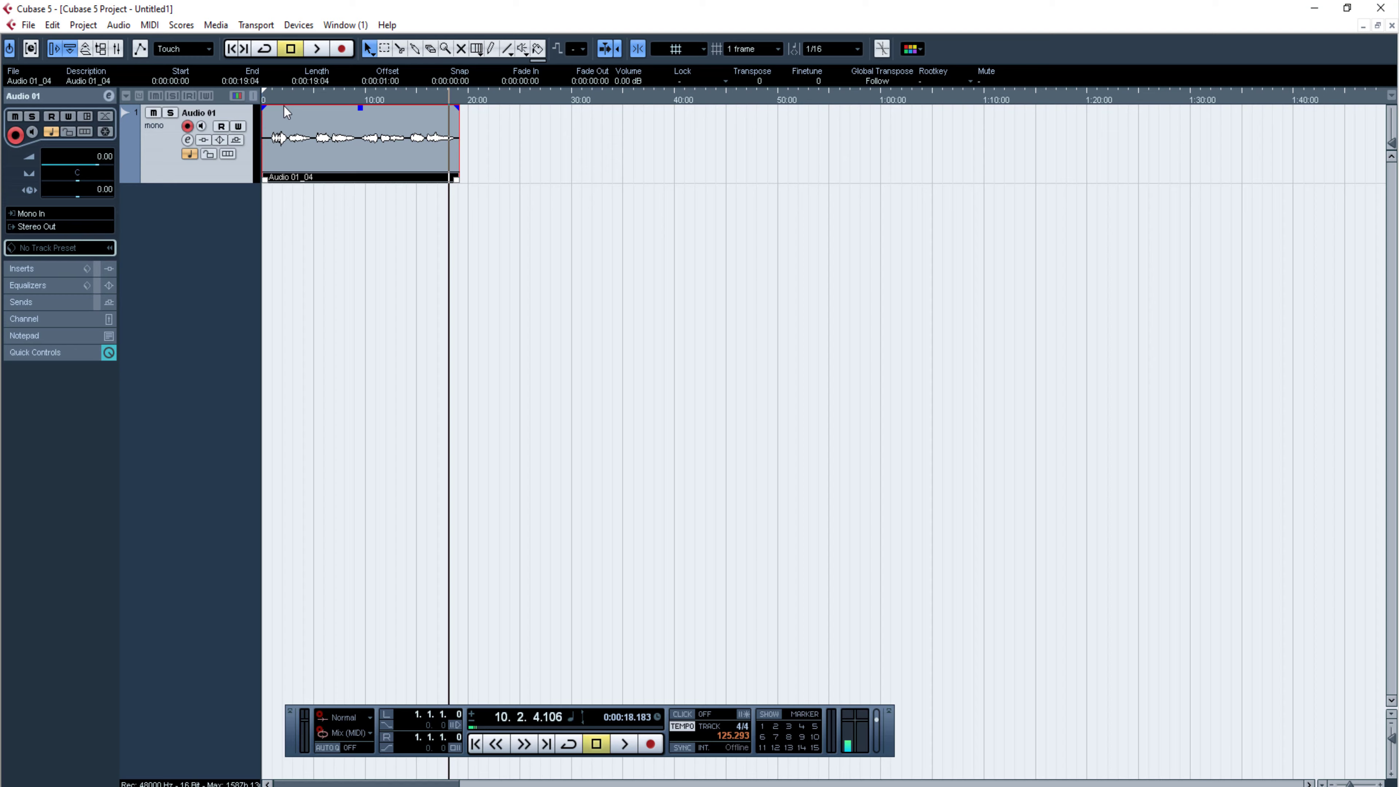
Play the recorded clip on Audio 01 from near its beginning and stop at about 9 seconds.
left_click(271, 99)
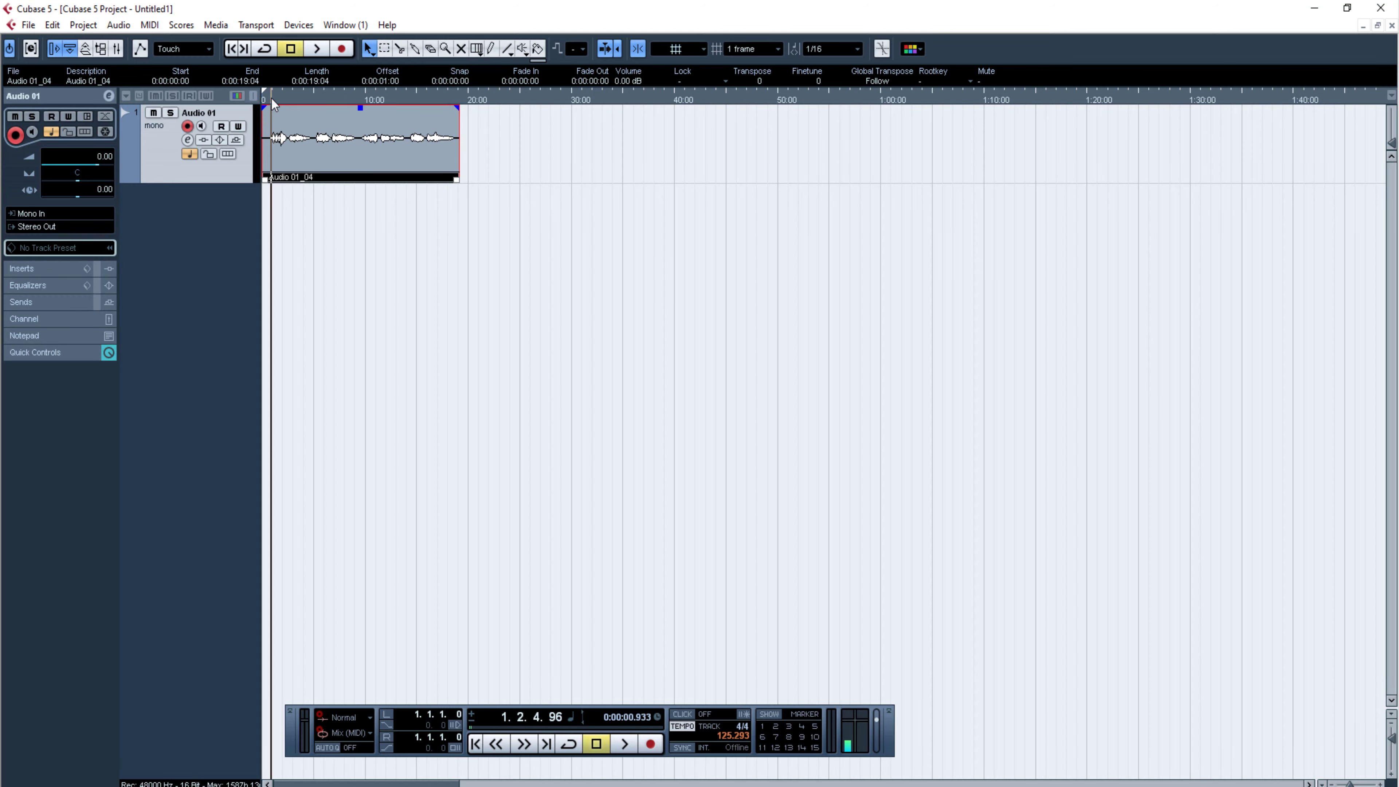
key("space")
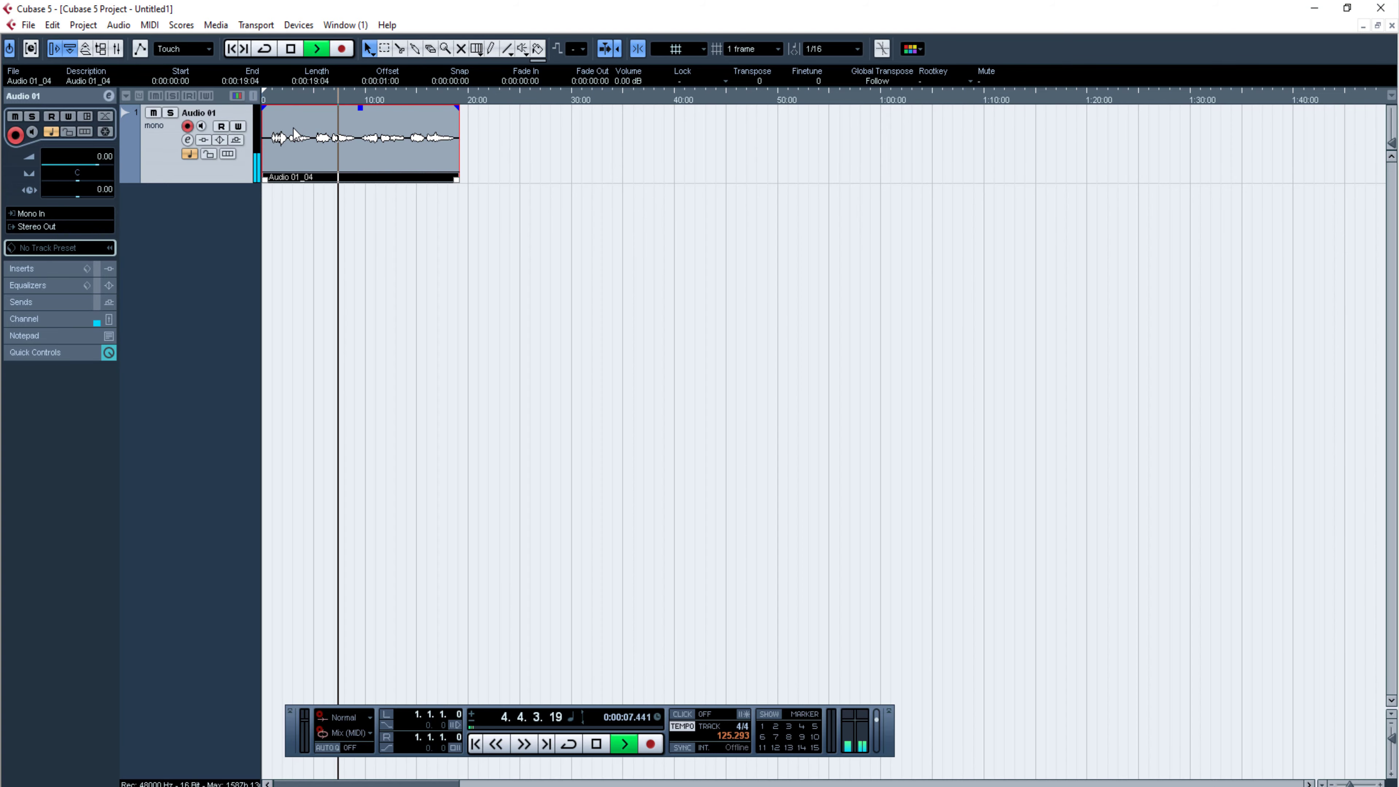
key("space")
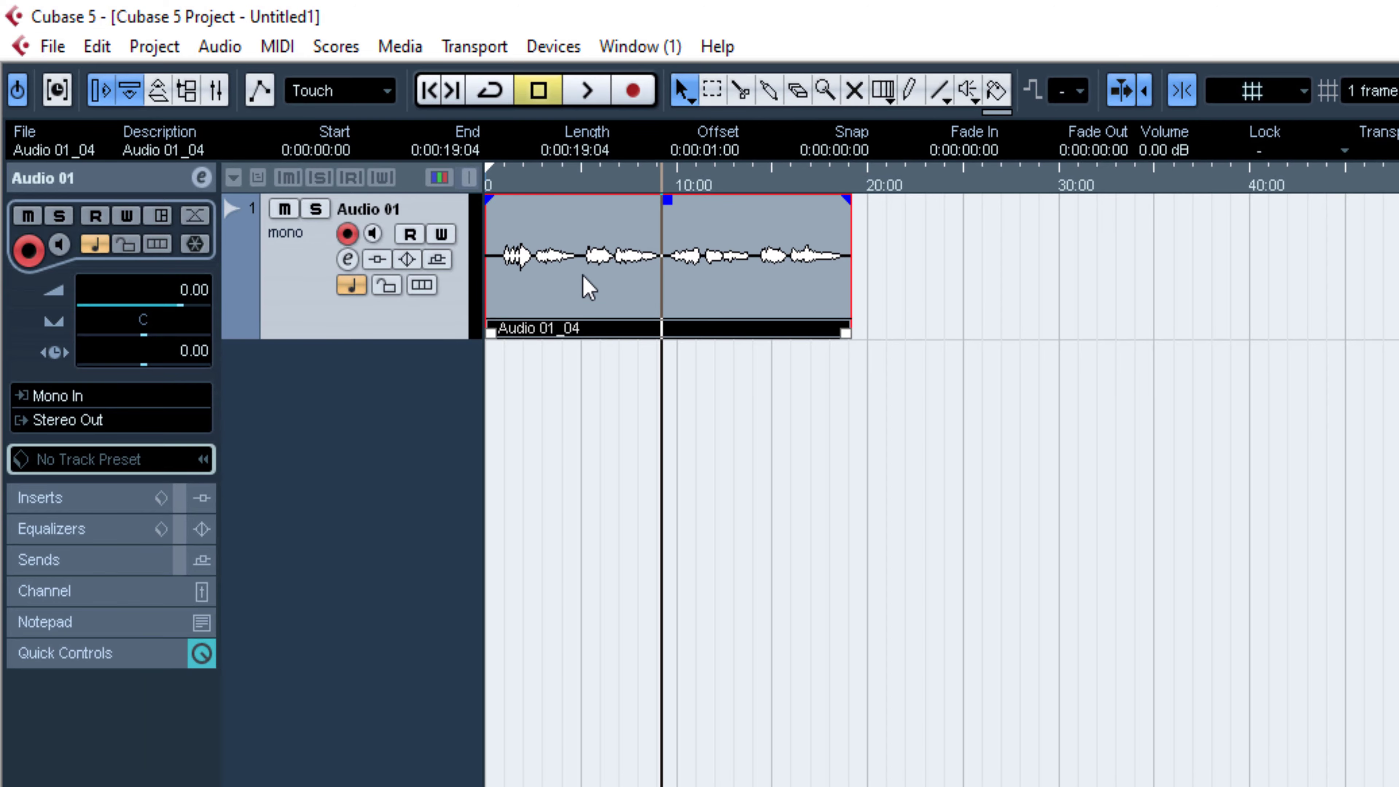
Try moving the clip, and its selected range from 0:00:04:28 to 0:00:09:12, to a new track, and undo the range move.
left_click_drag(584, 284, 364, 200)
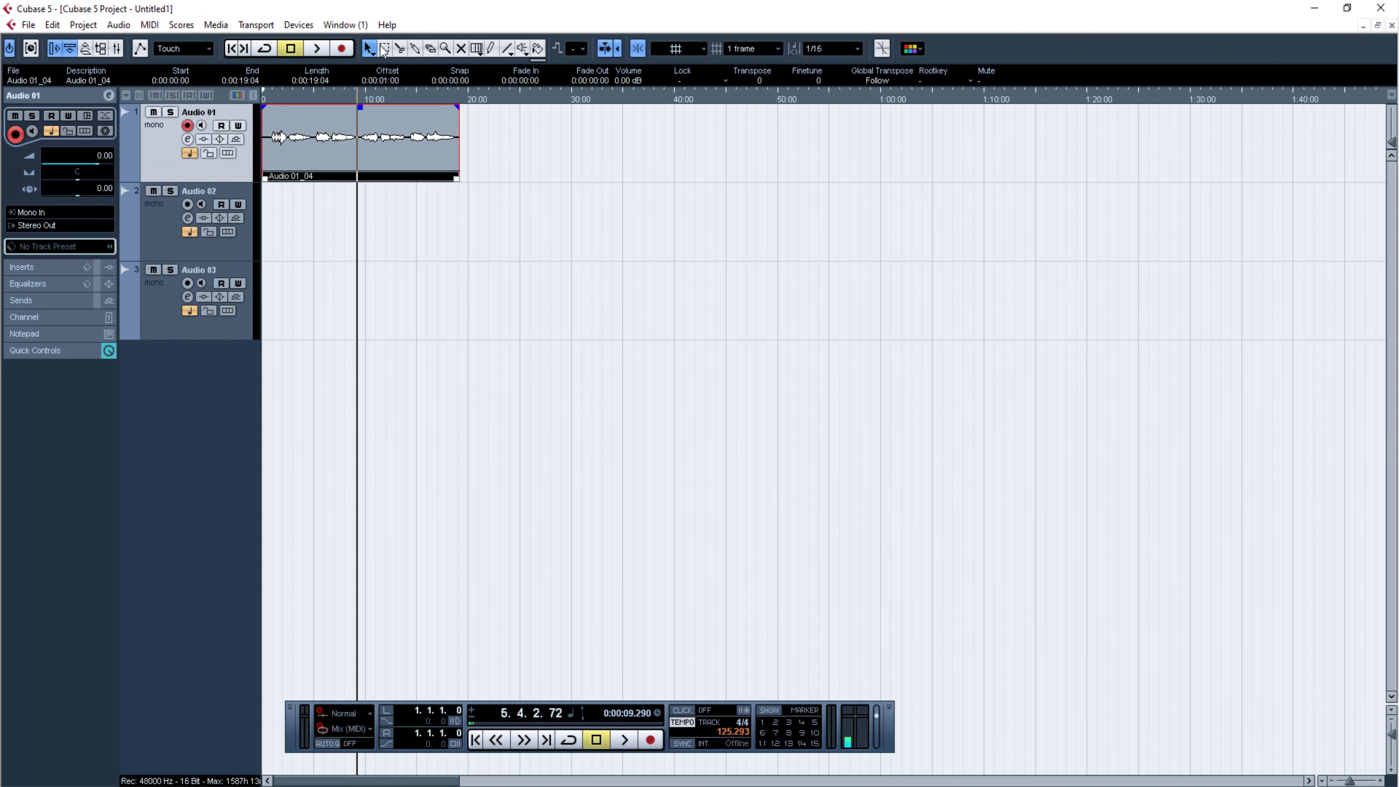
left_click(384, 50)
left_click(319, 137)
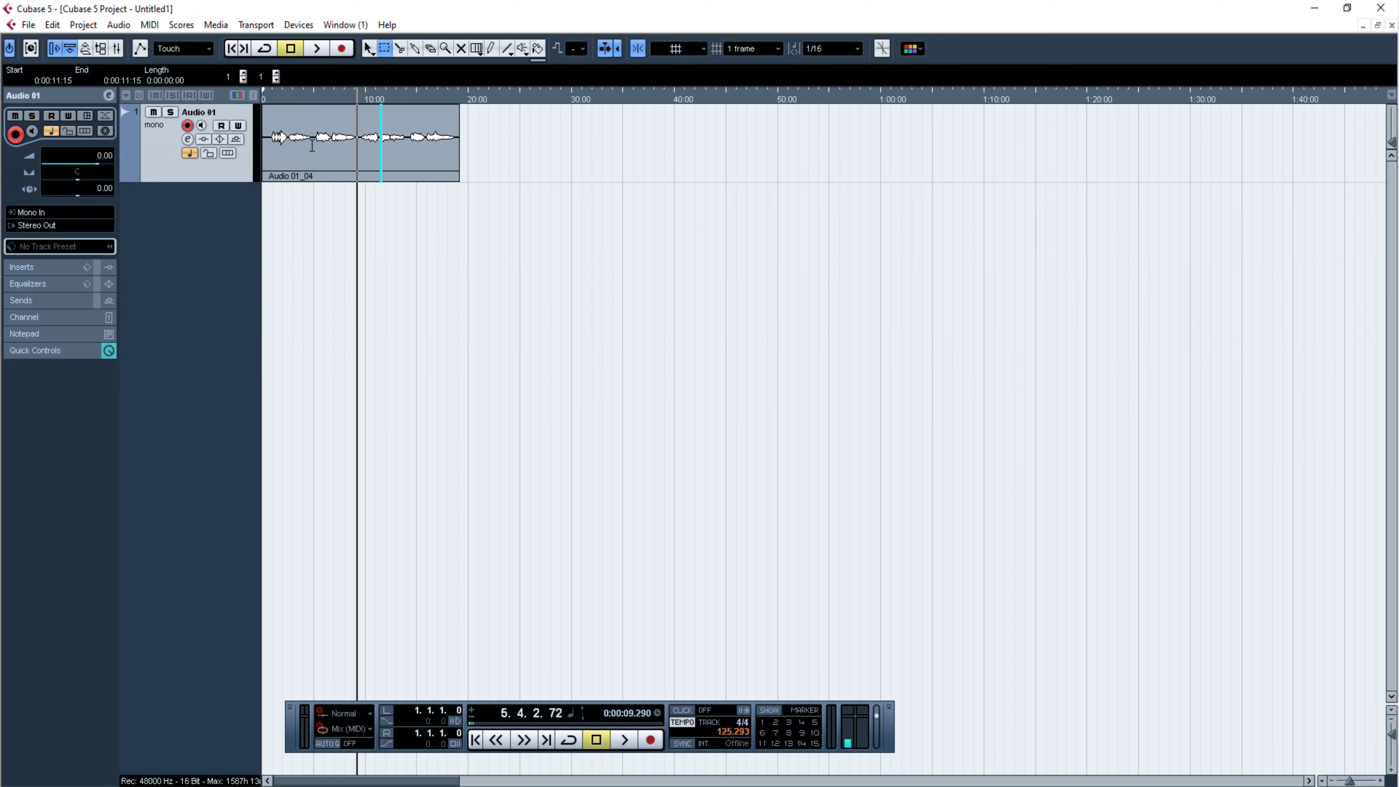
left_click_drag(318, 138, 492, 275)
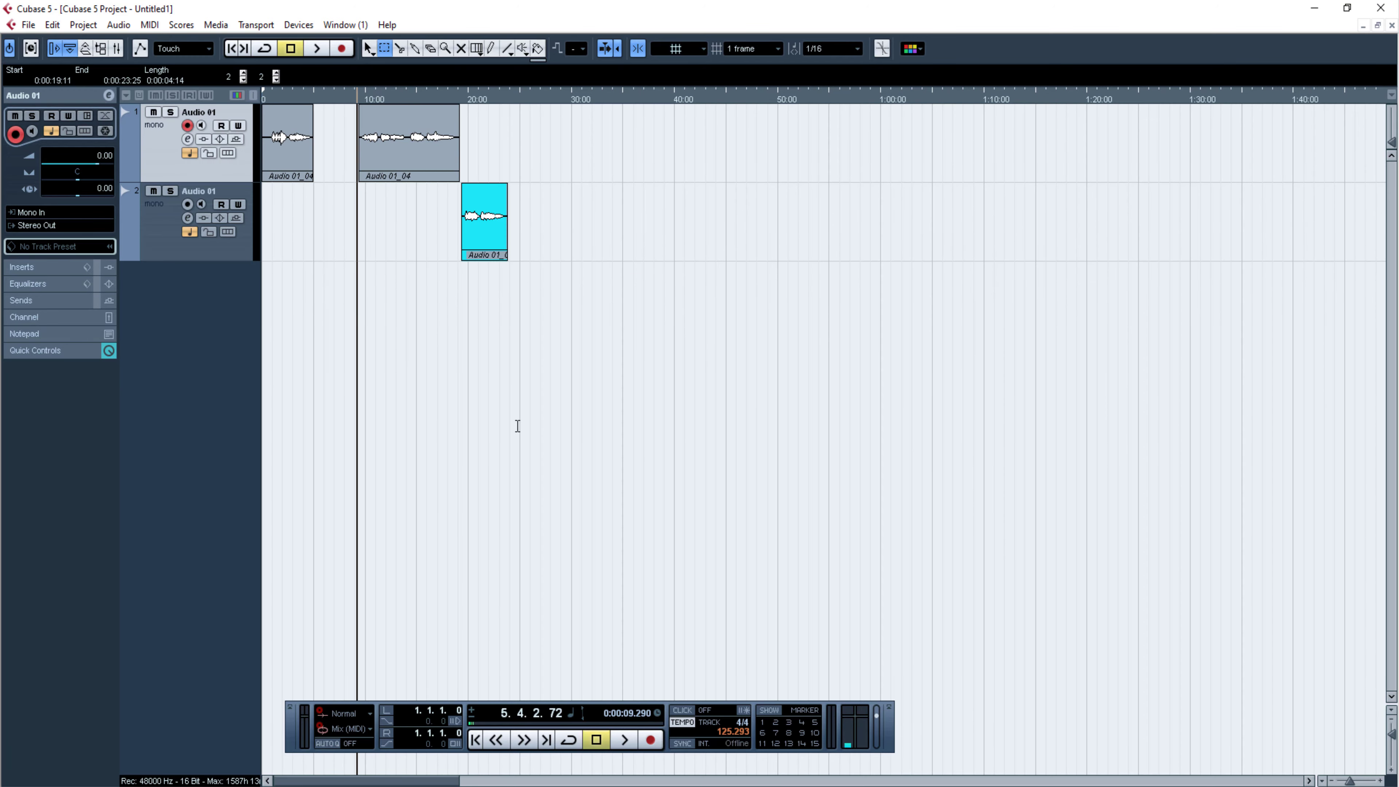
key("ctrl+z")
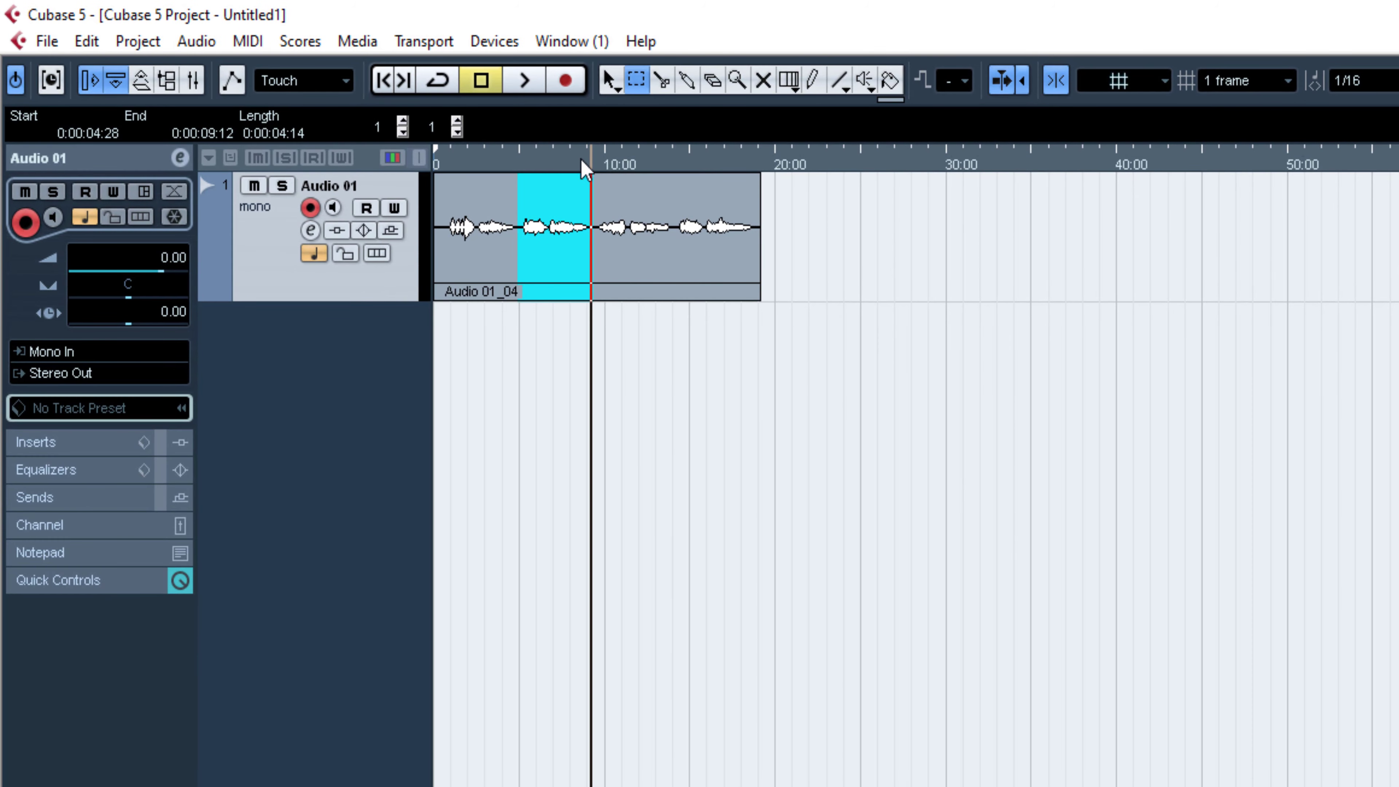
Play the selected range of the Audio 01 clip from its start and stop at its end.
left_click(336, 100)
left_click(521, 166)
key("space")
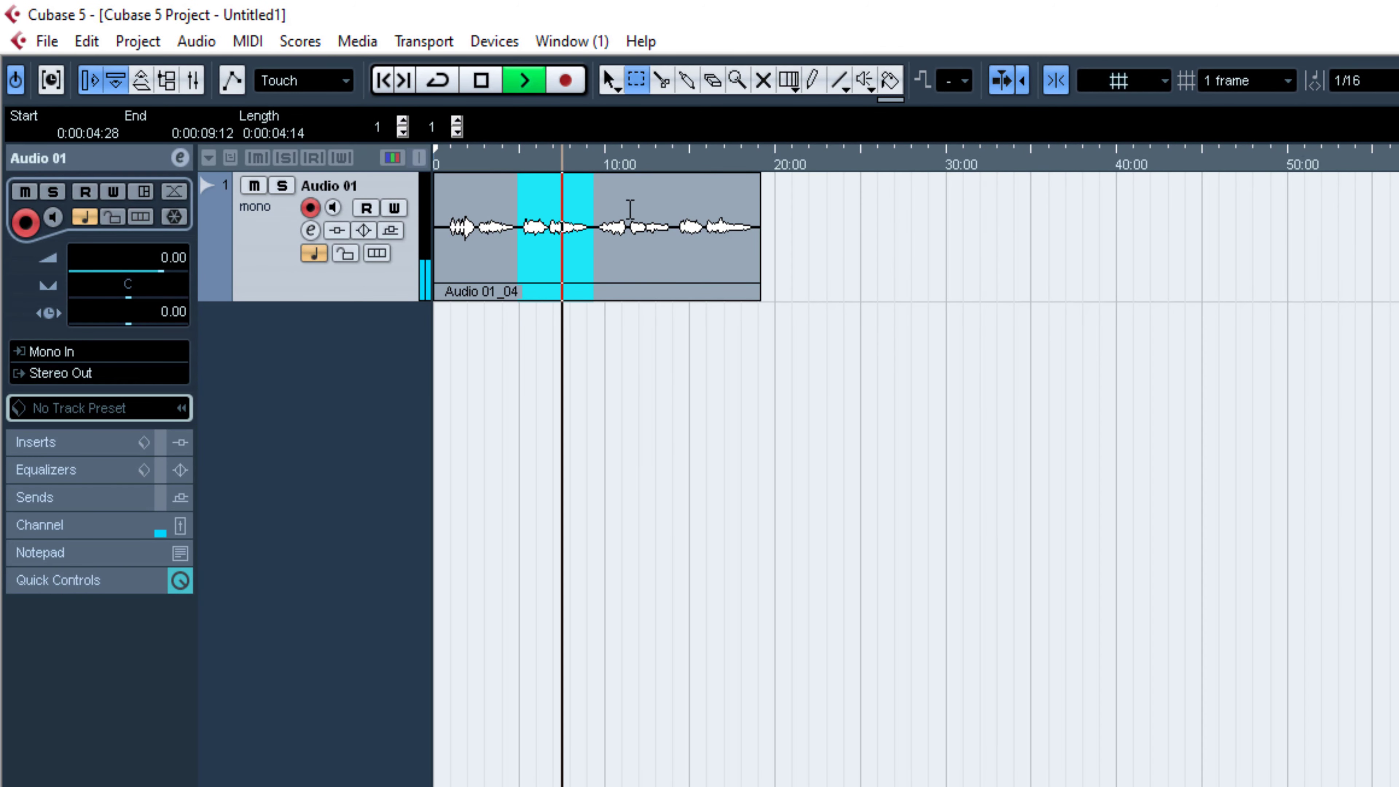
key("space")
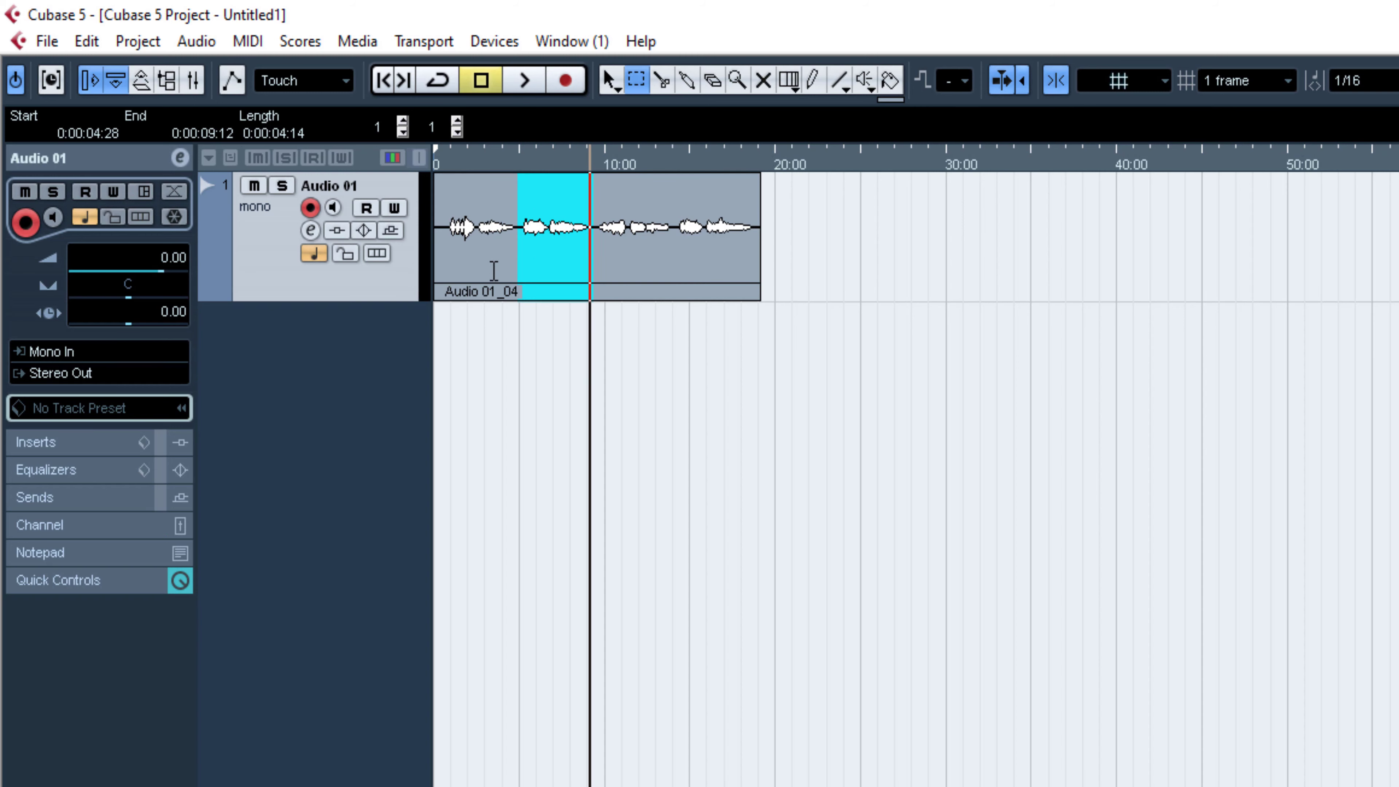
Select the part of the clip from 0:00:05:00 to about 0:00:09:29 with the Range Selection tool.
left_click(528, 270)
left_click(461, 259)
left_click_drag(520, 248, 606, 256)
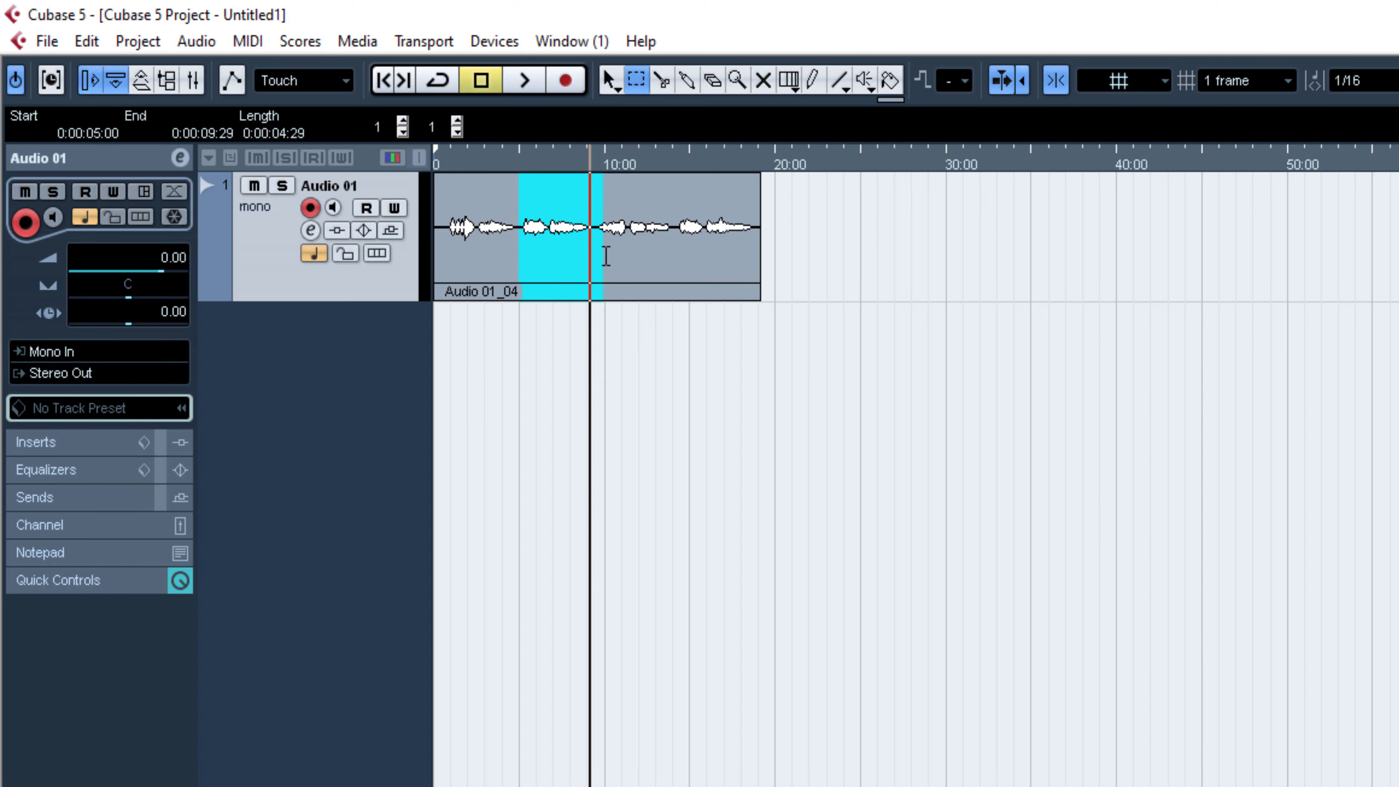
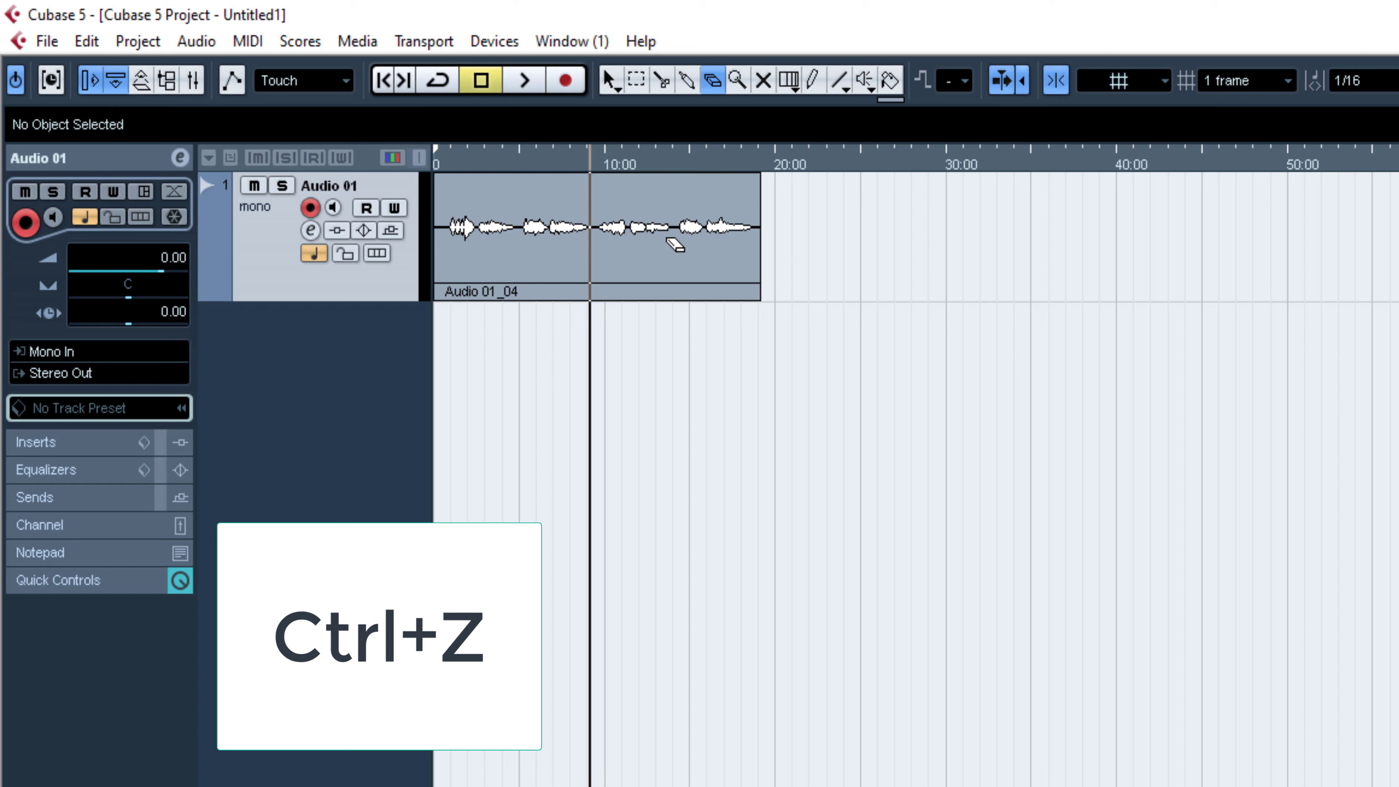
Zoom in on the clip with the Zoom tool, and zoom the timeline back out along the ruler.
left_click(739, 80)
left_click(650, 210)
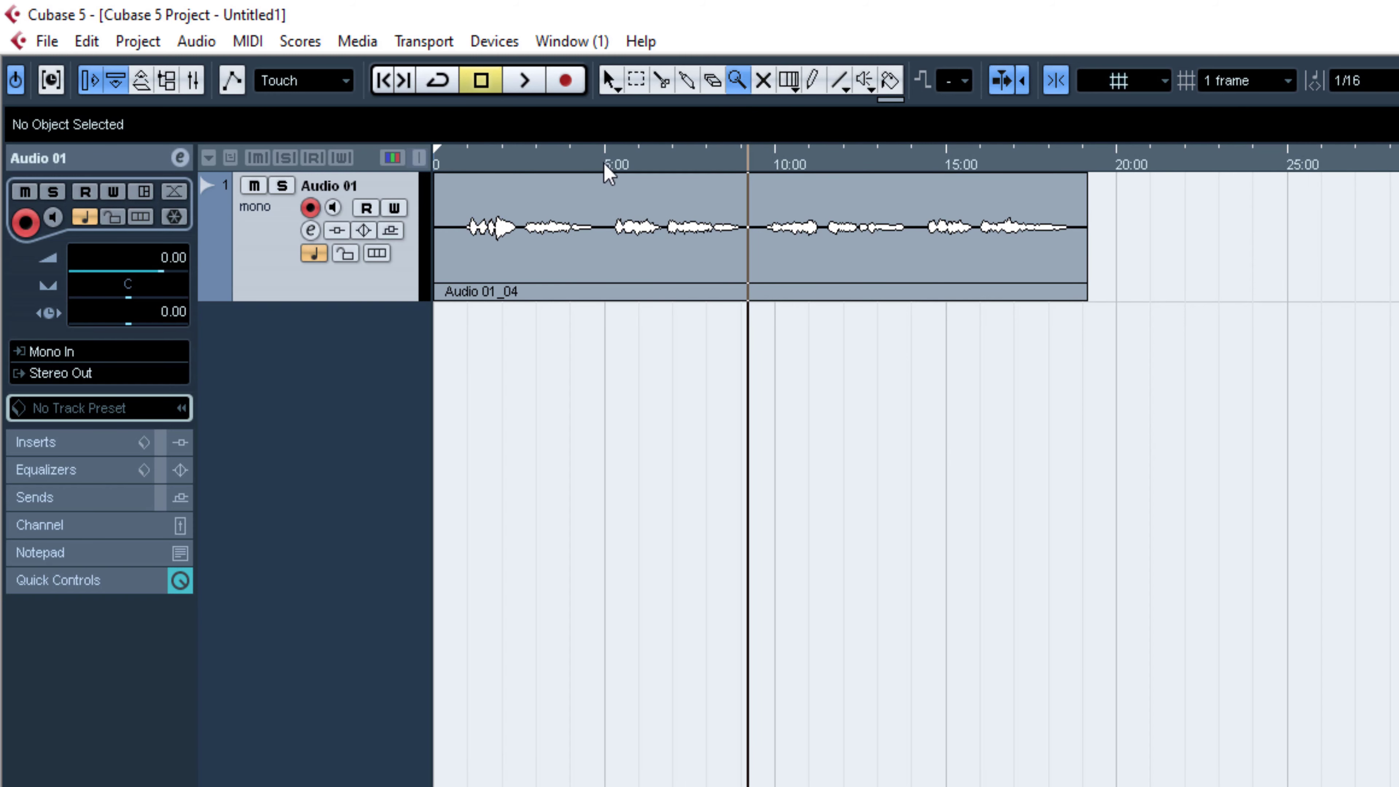
left_click(681, 165)
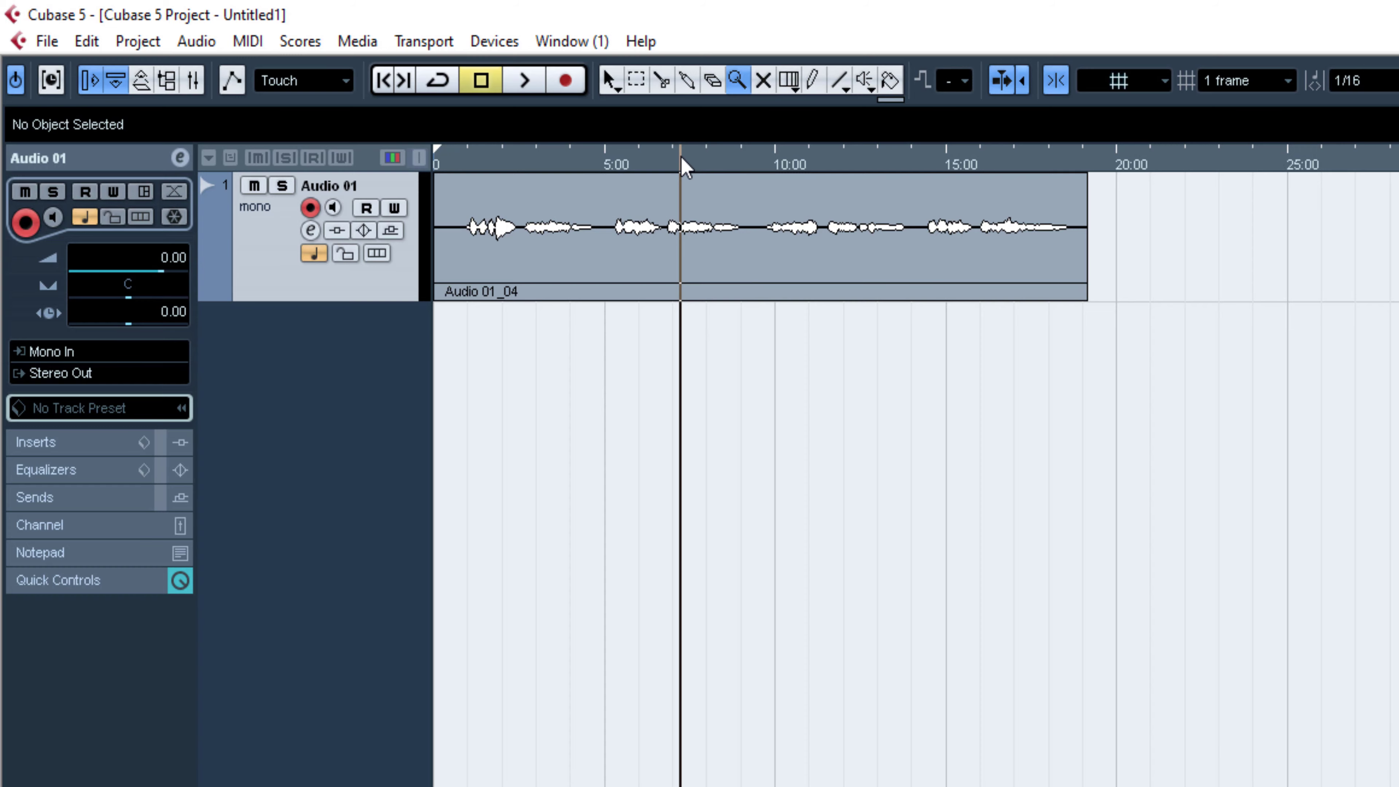
left_click(847, 162)
left_click_drag(847, 159, 826, 55)
Play the clip from about 6 seconds, and mute and unmute it with the Mute tool during playback.
left_click(489, 161)
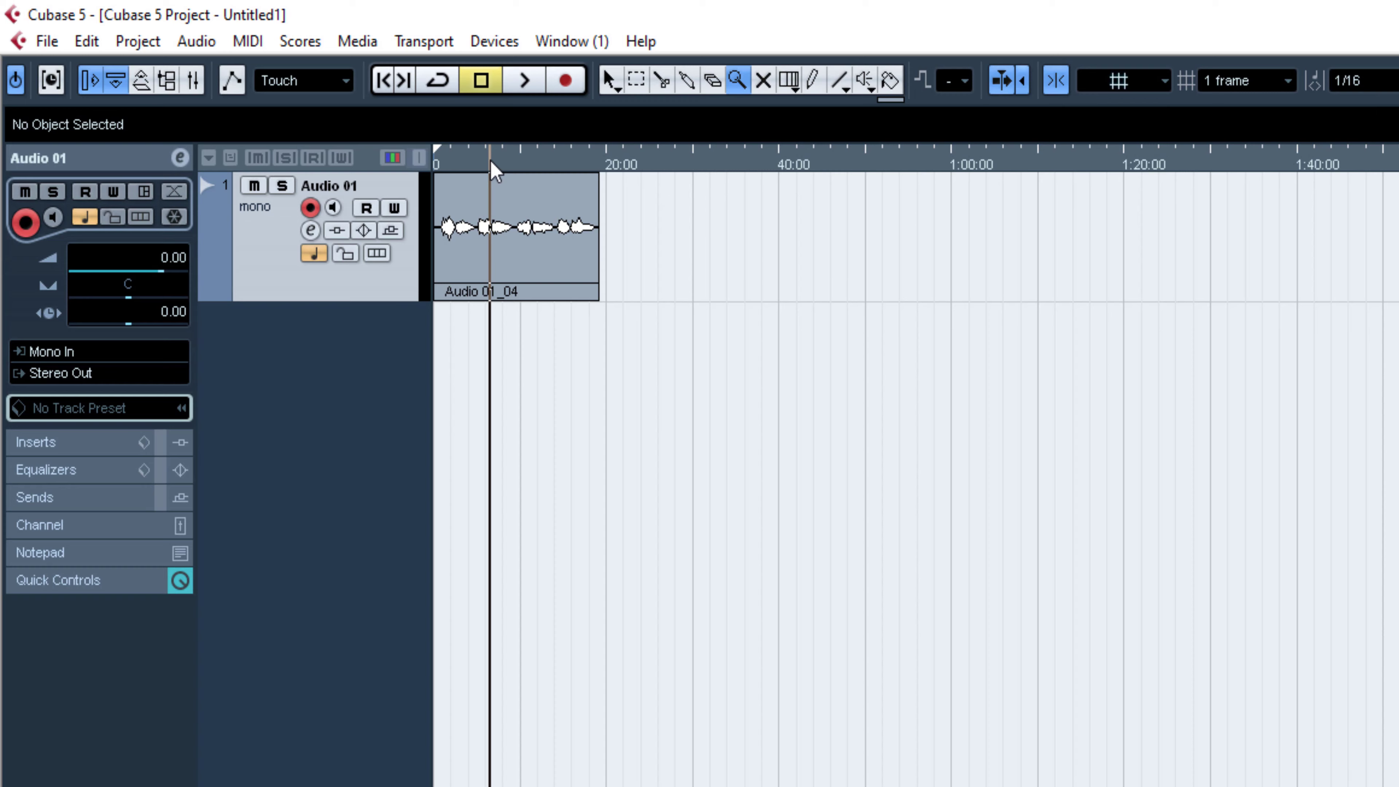
left_click(764, 81)
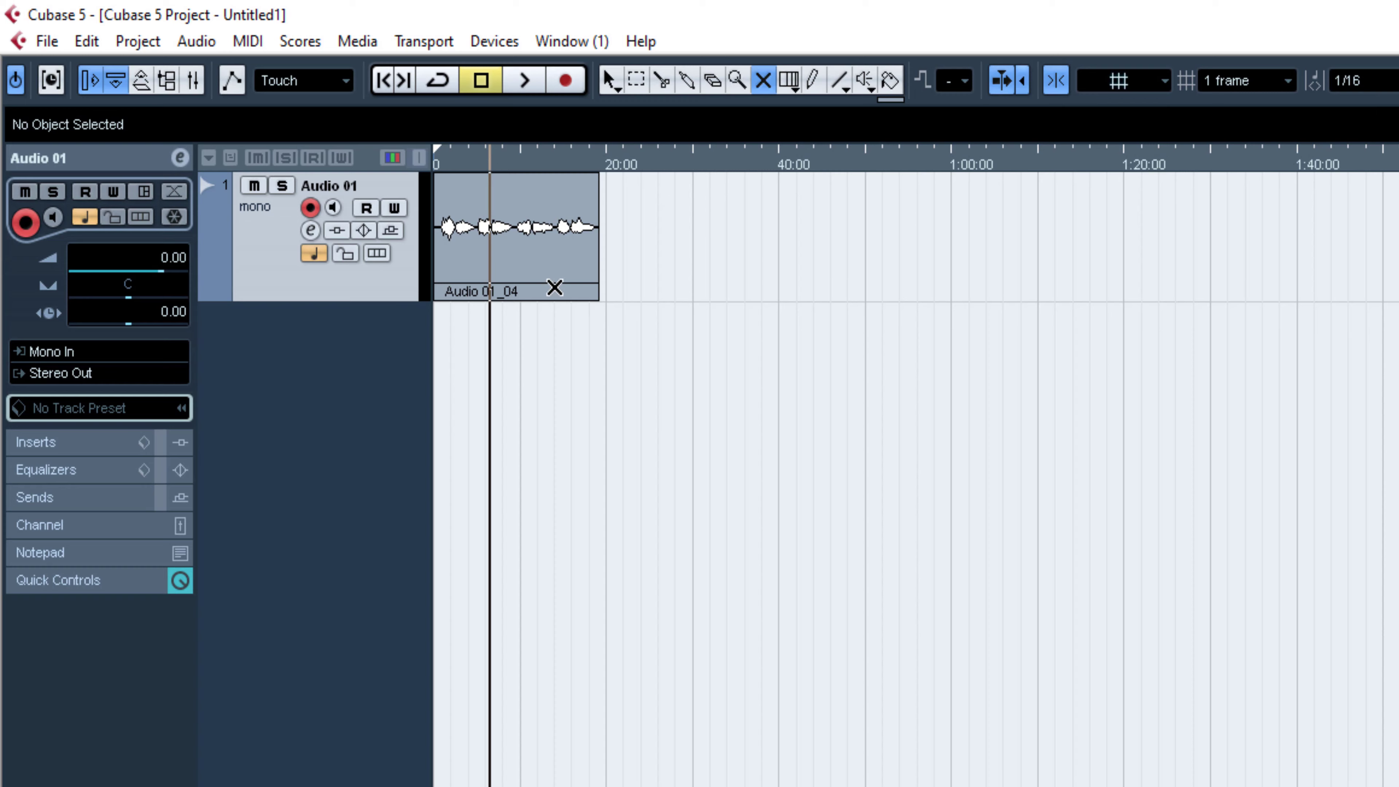
key("space")
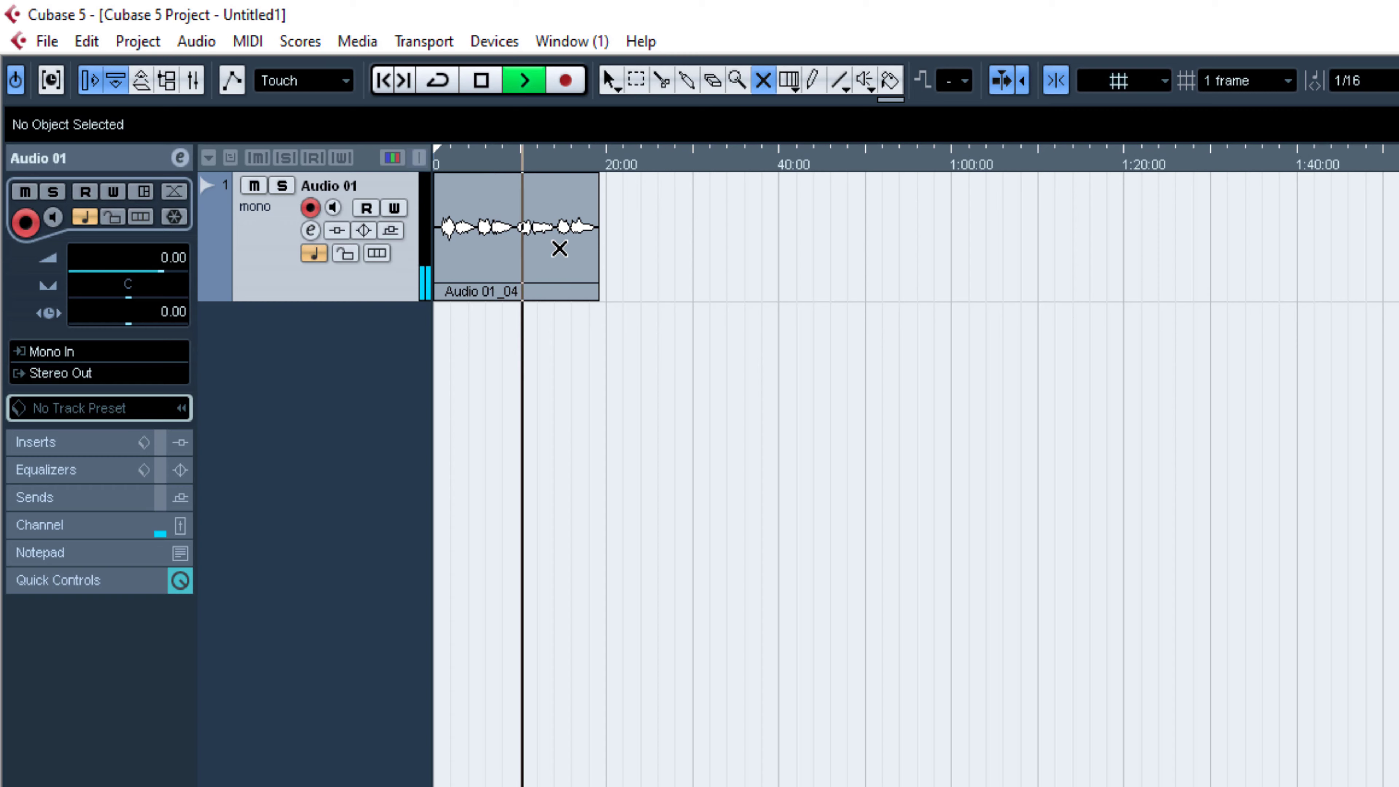
left_click(557, 251)
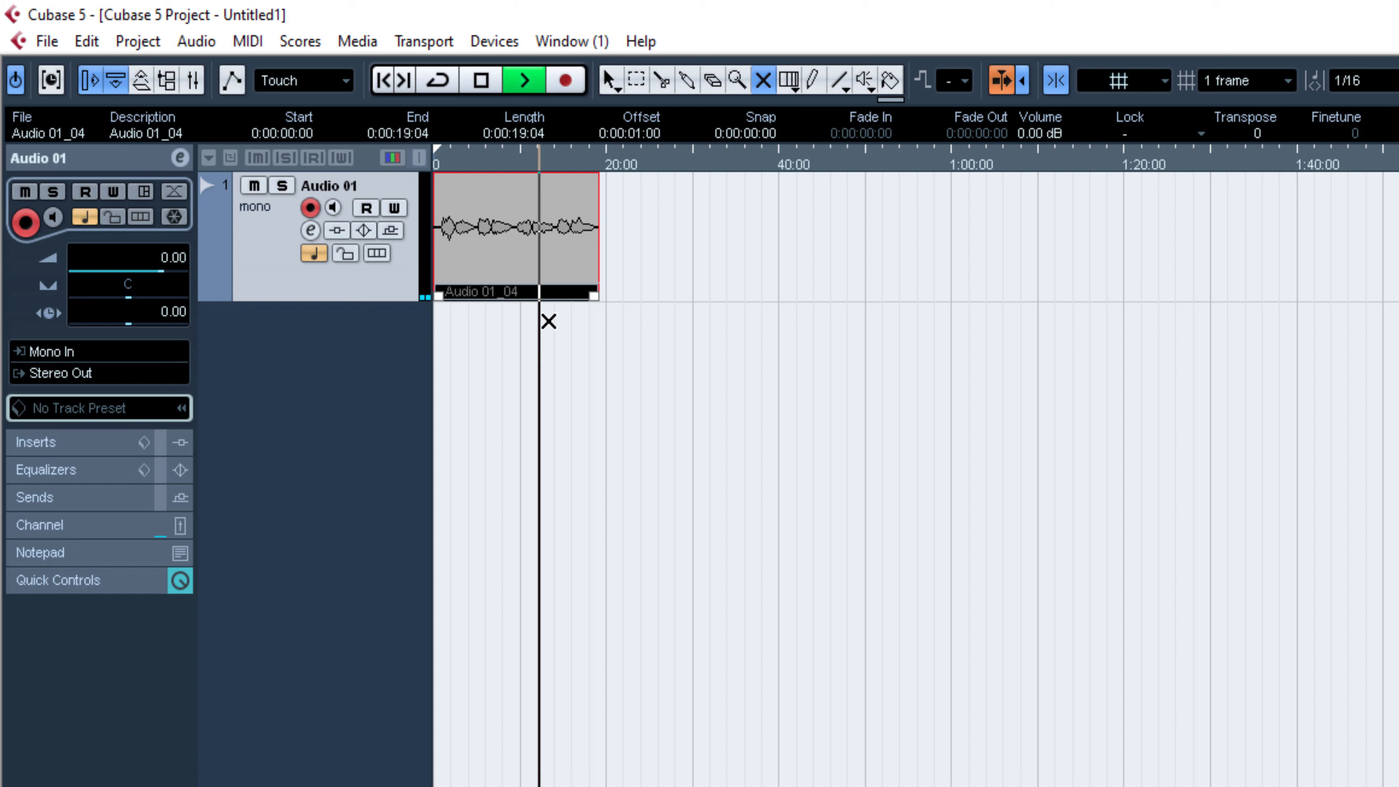
left_click(523, 284)
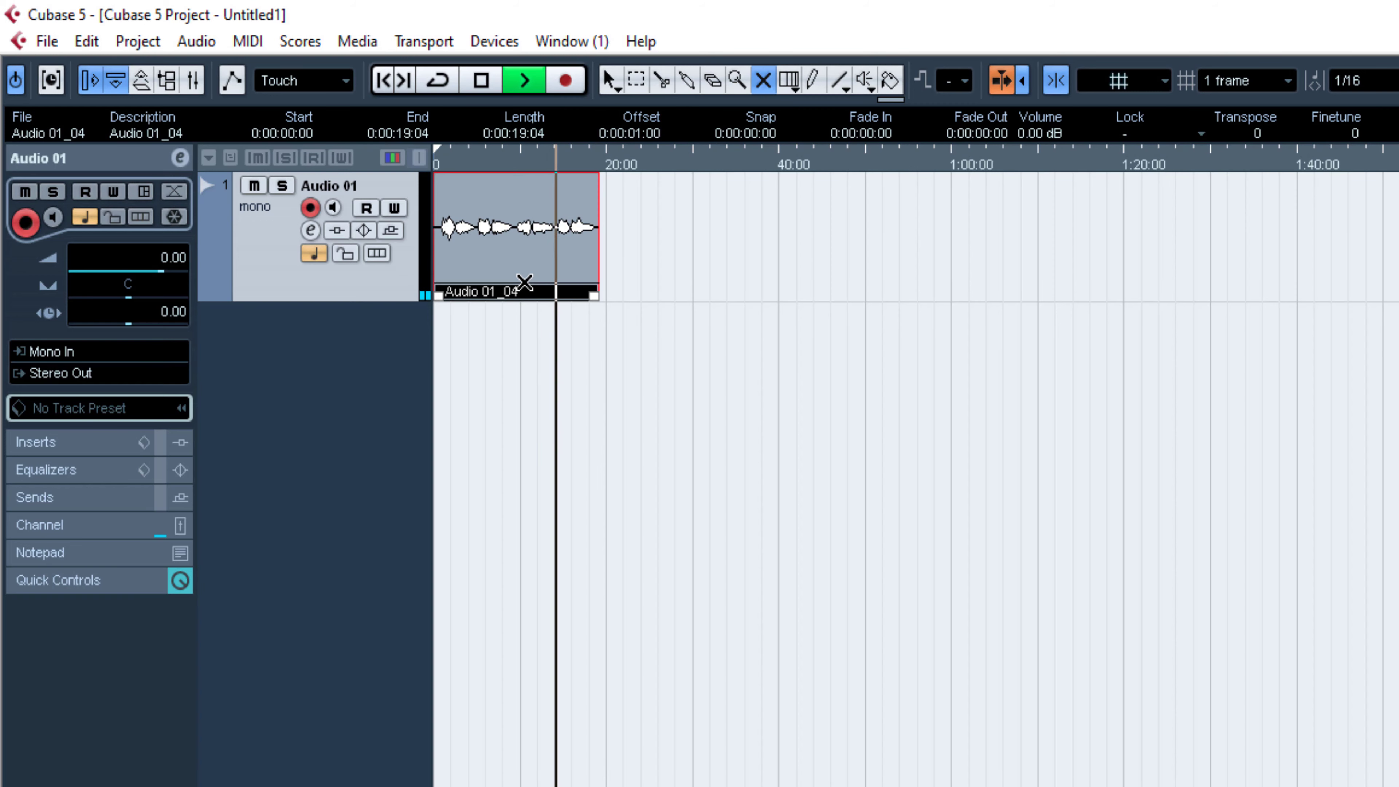
key("space")
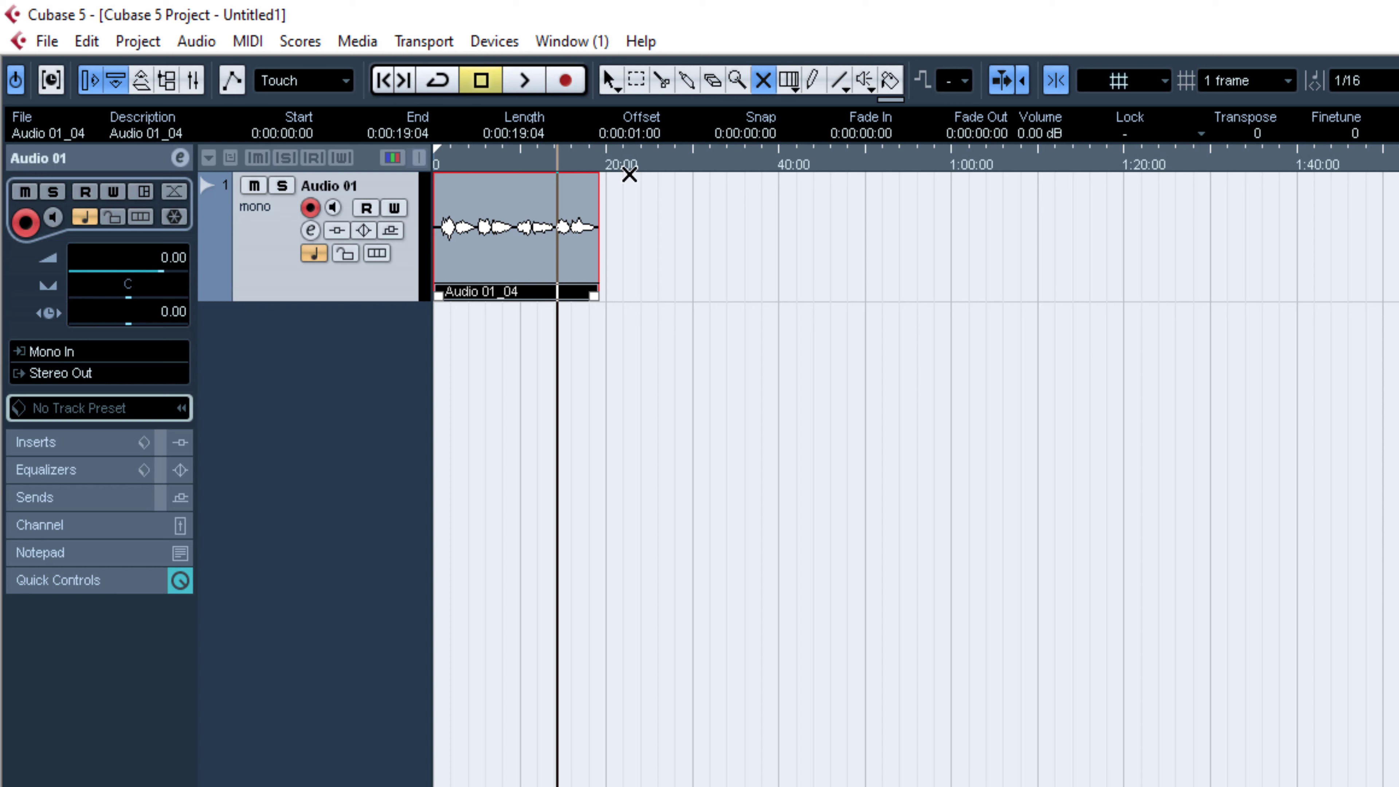
Switch to the Object Selection tool and place the project cursor at several times along the clip.
left_click(610, 79)
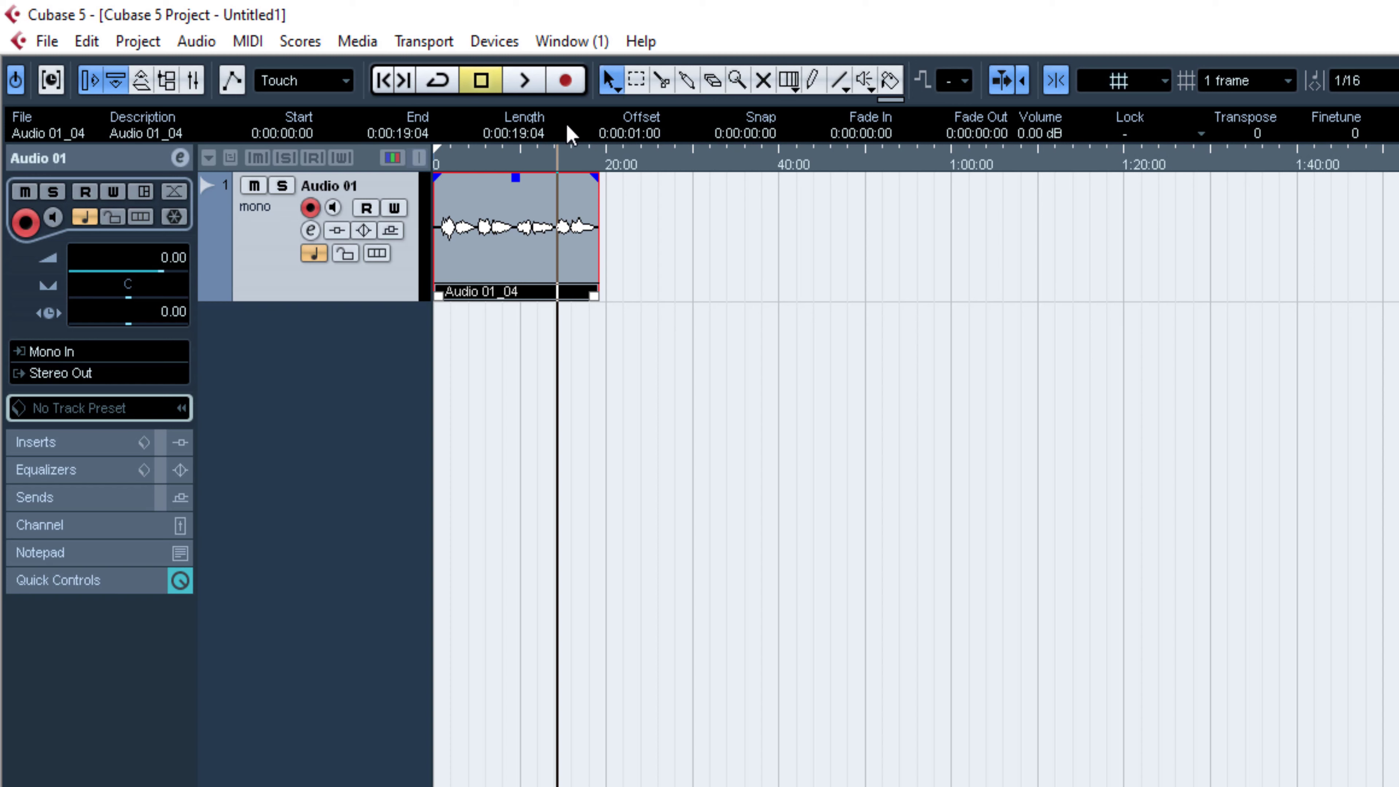
left_click(510, 163)
left_click(551, 161)
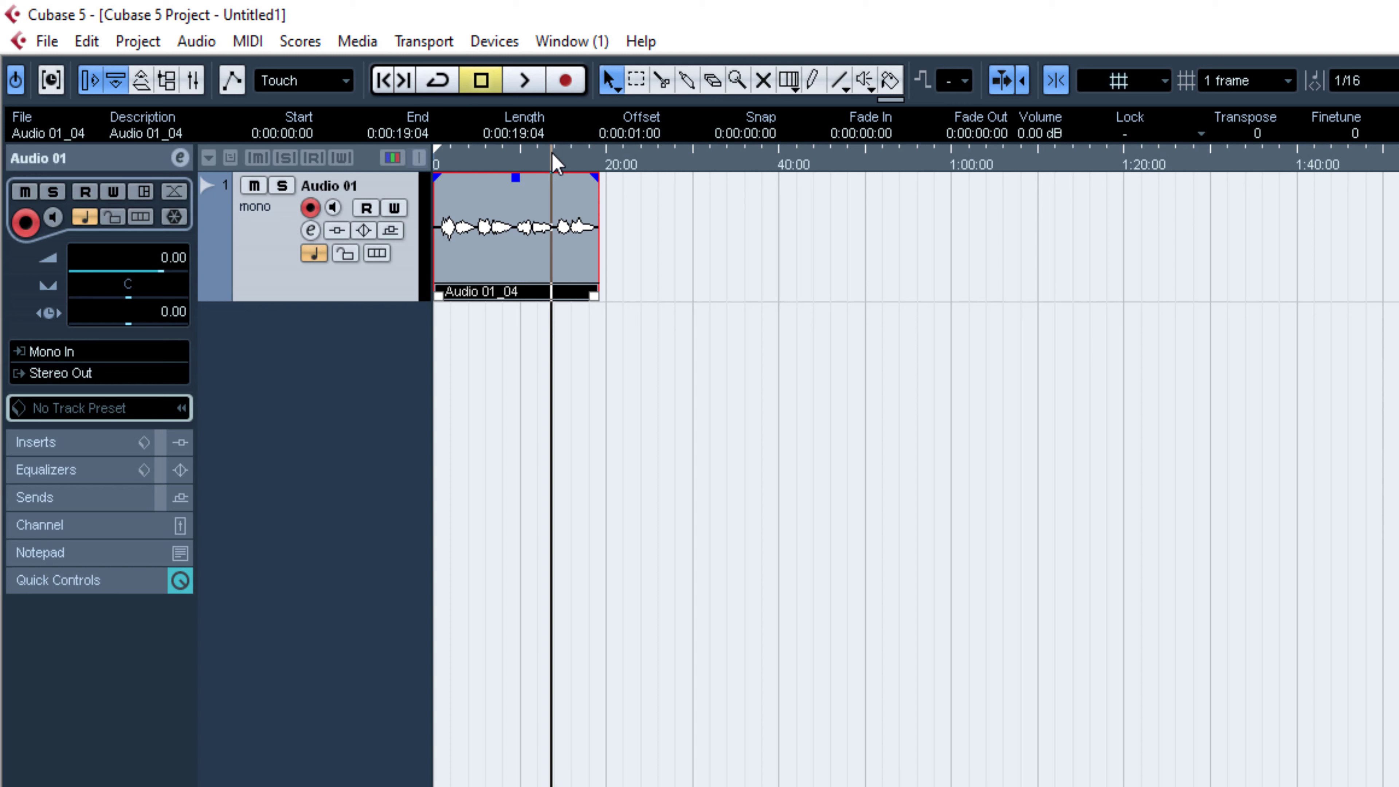
left_click(574, 157)
left_click(519, 161)
left_click(472, 161)
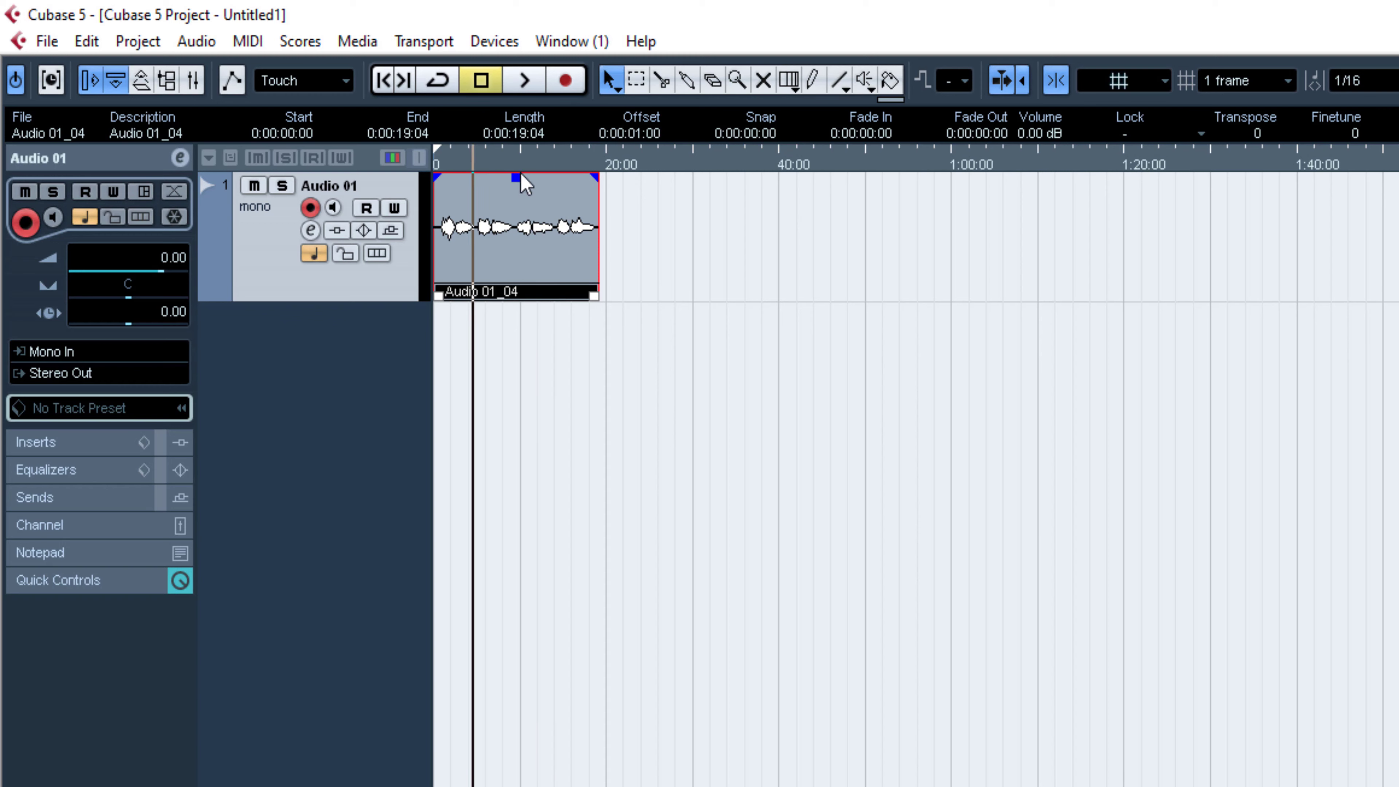
Set the timeline ruler to Bars+Beats and place the project cursor at several bars, finishing near bar 13.
right_click(552, 157)
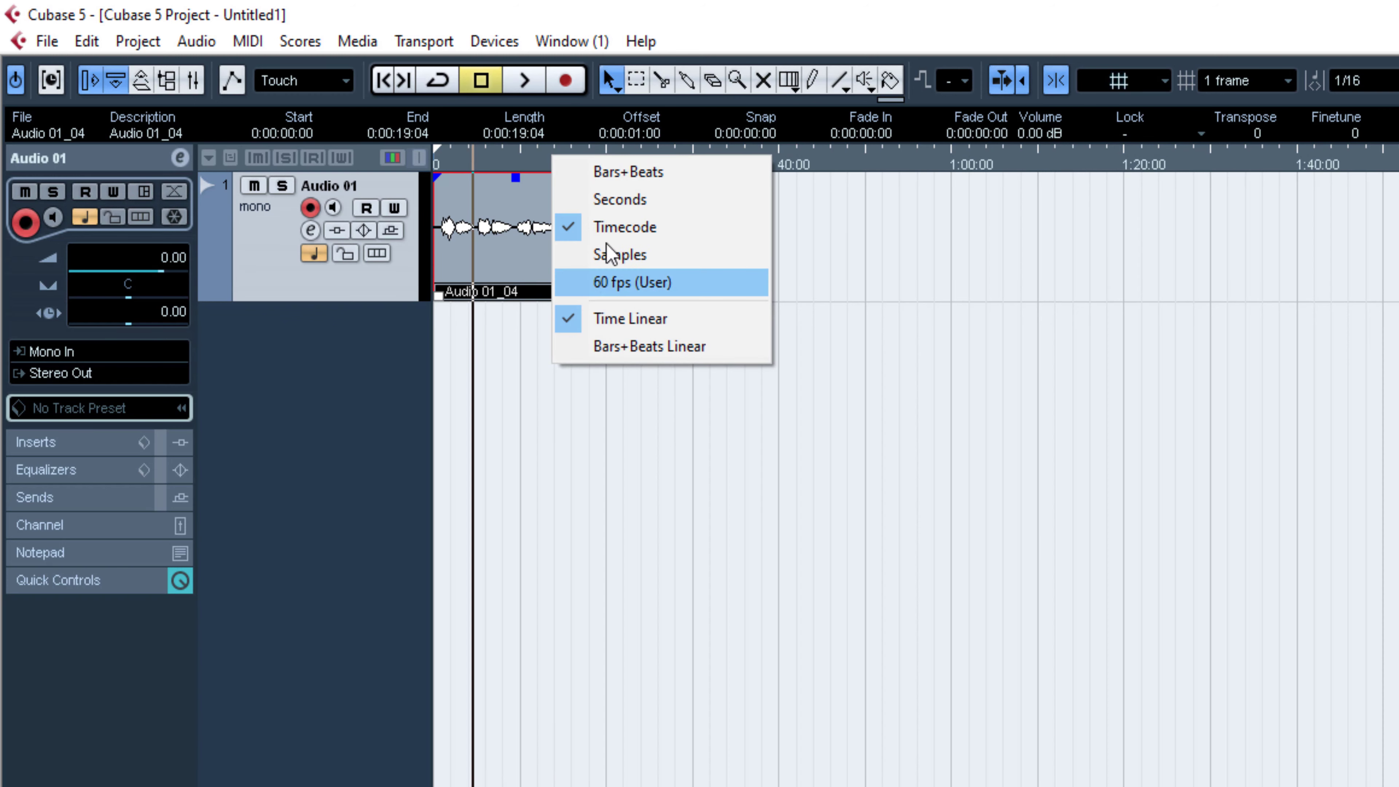
left_click(625, 173)
left_click(515, 163)
left_click(579, 162)
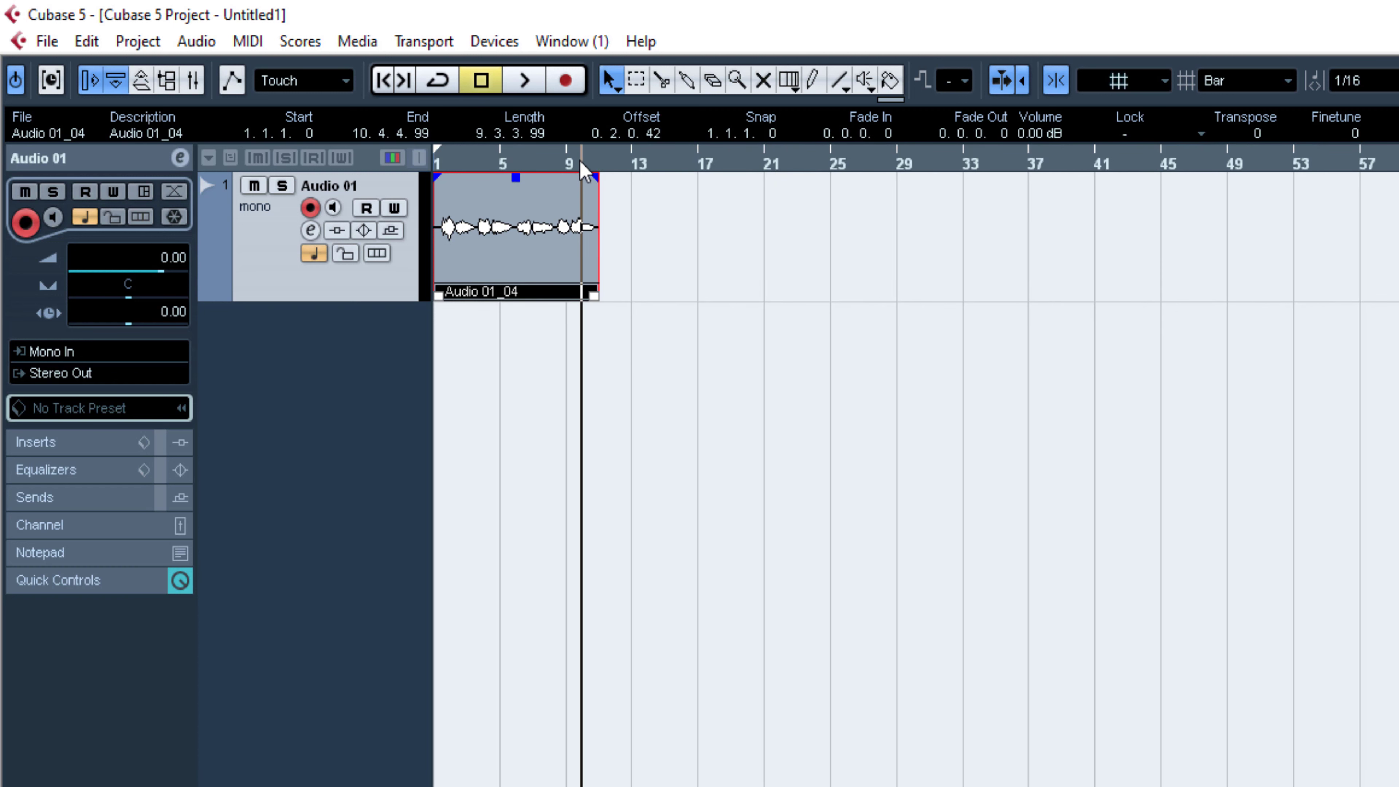
left_click(565, 162)
left_click(499, 161)
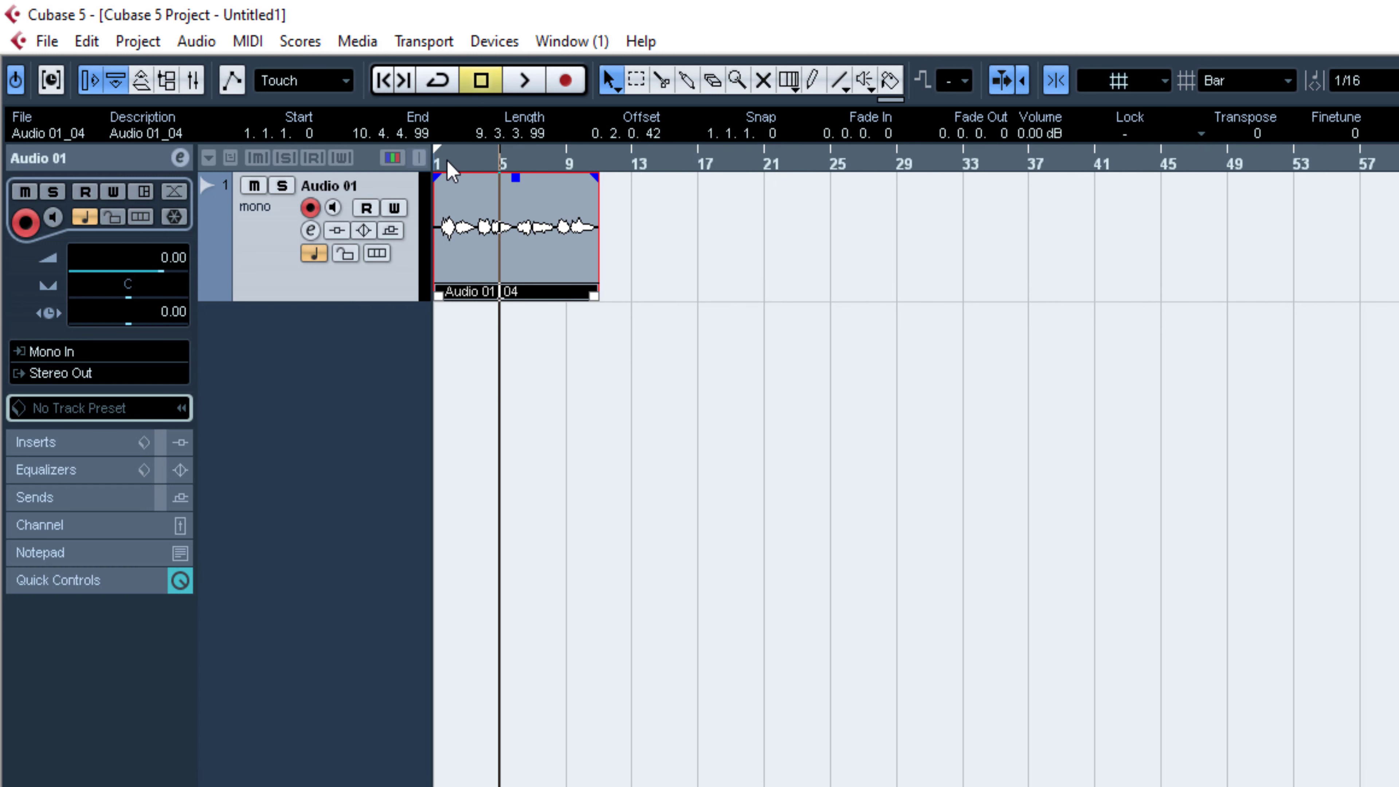
left_click(447, 162)
left_click(498, 163)
left_click(580, 163)
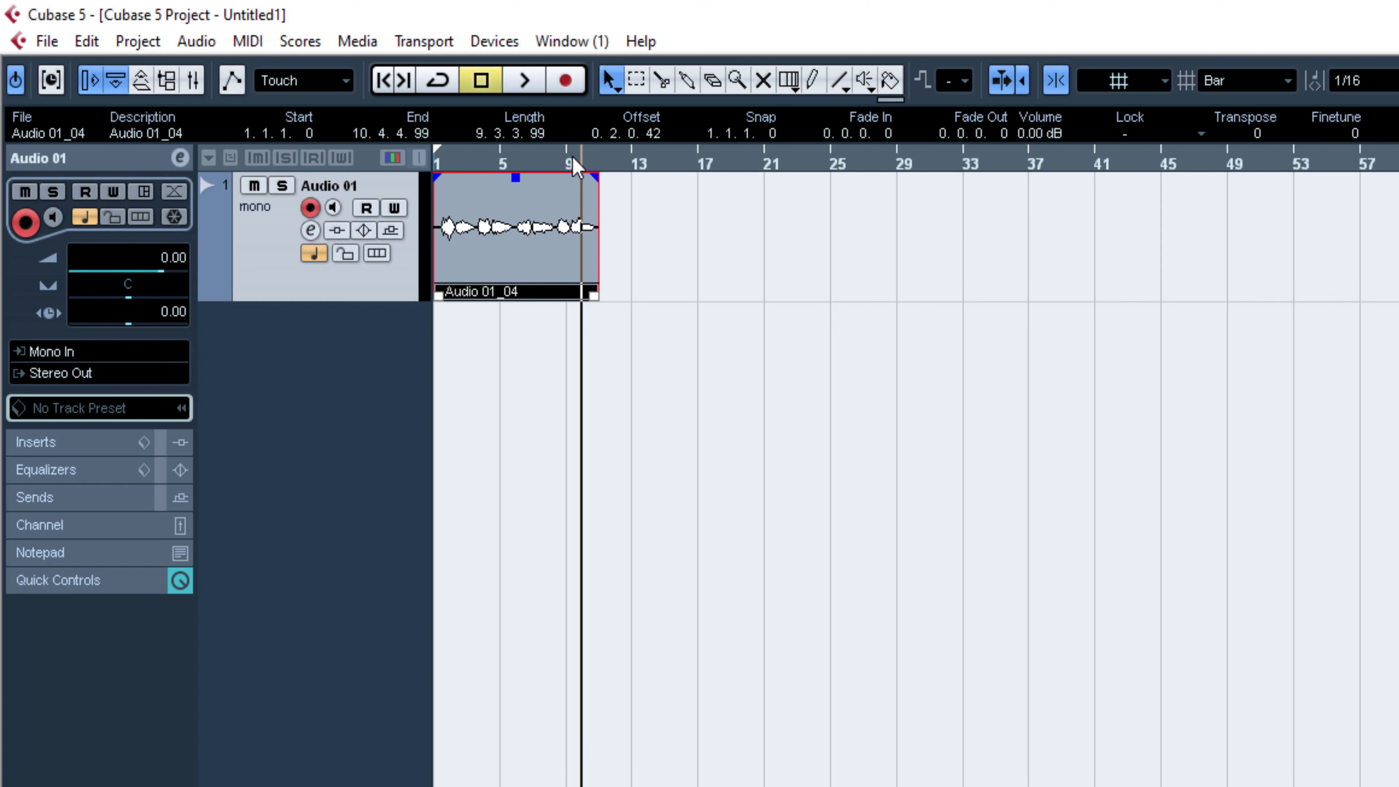
left_click(568, 163)
left_click(632, 163)
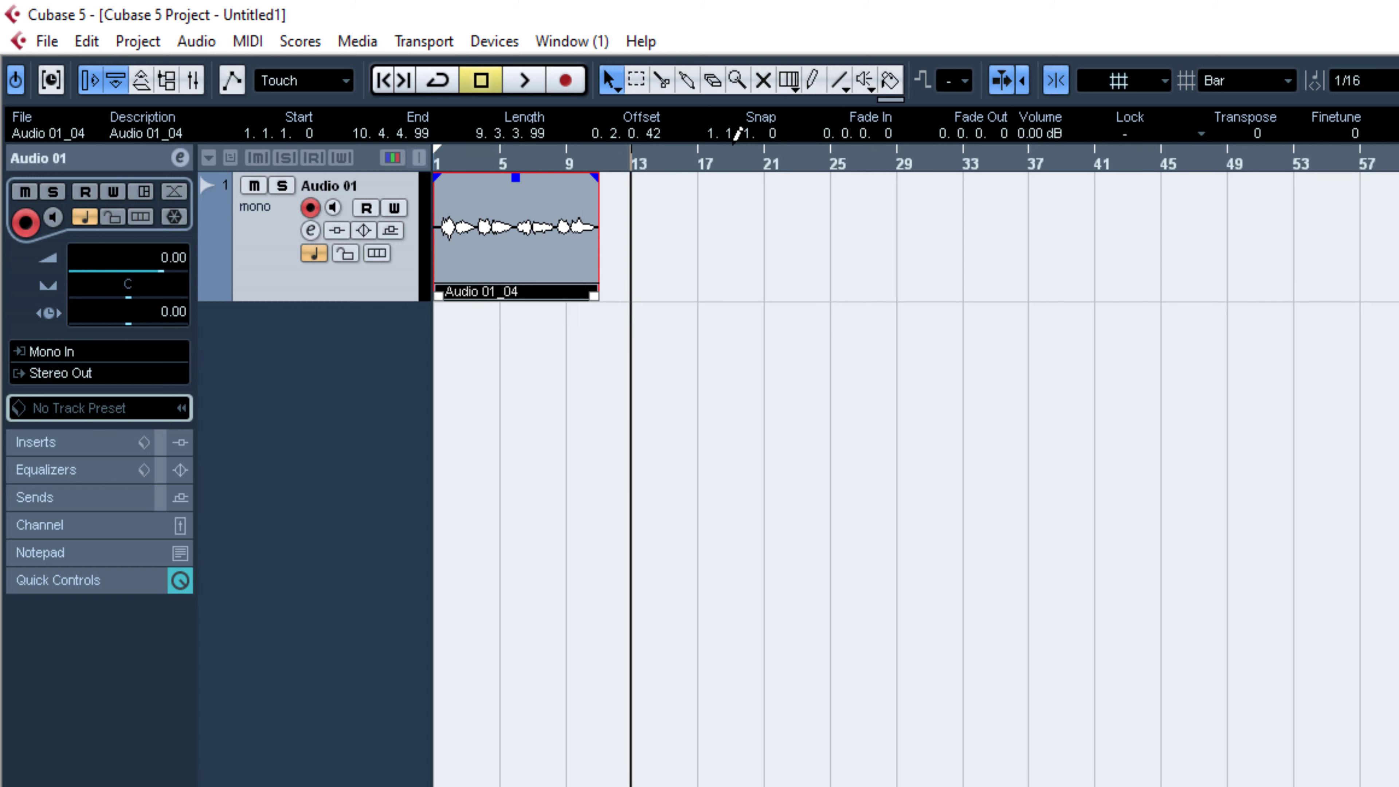
Place the project cursor at several free positions around the end of the clip, finishing between bars 11 and 12.
left_click(601, 164)
left_click(592, 164)
left_click(584, 164)
left_click(579, 164)
left_click(616, 164)
left_click(609, 164)
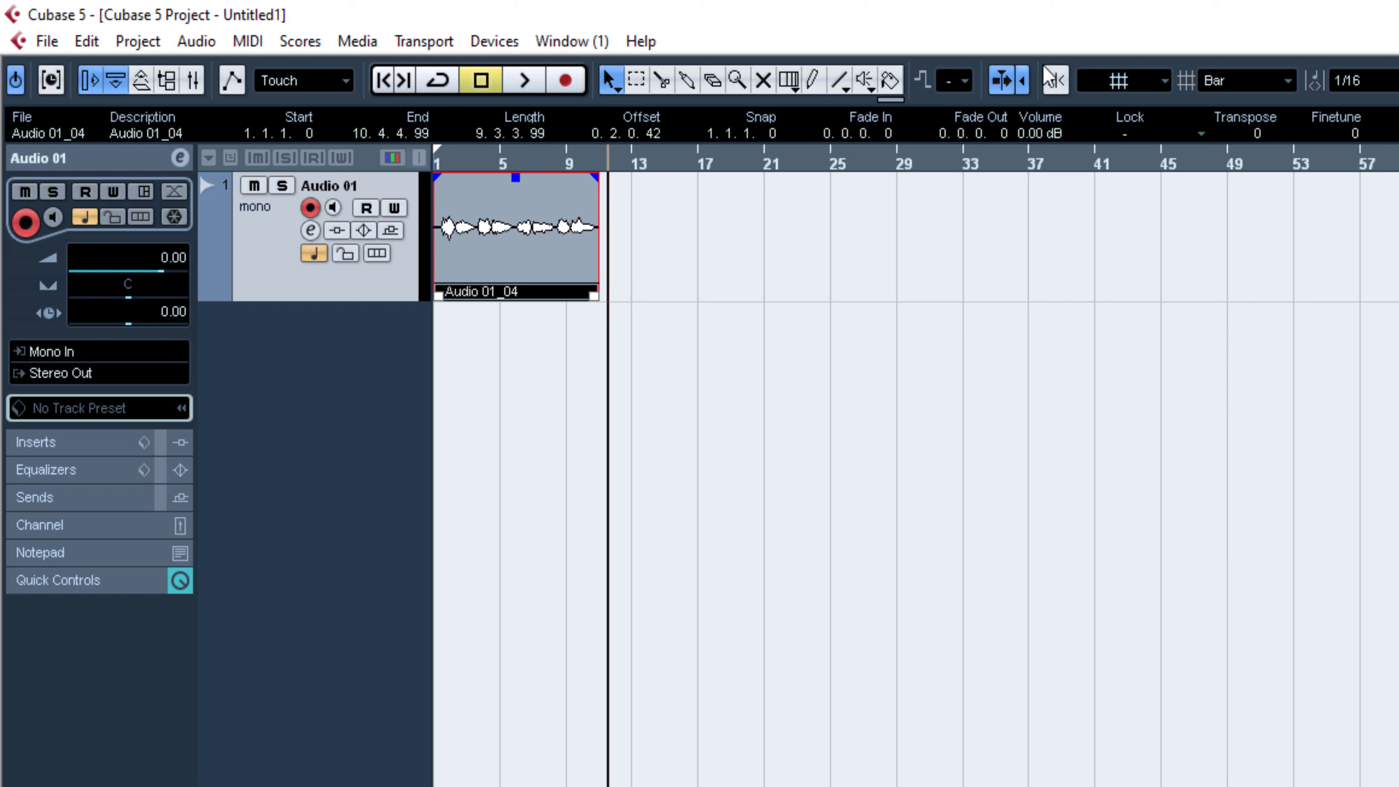
Turn Snap on and place the project cursor at bar 9 and at bar 5.
left_click(1057, 82)
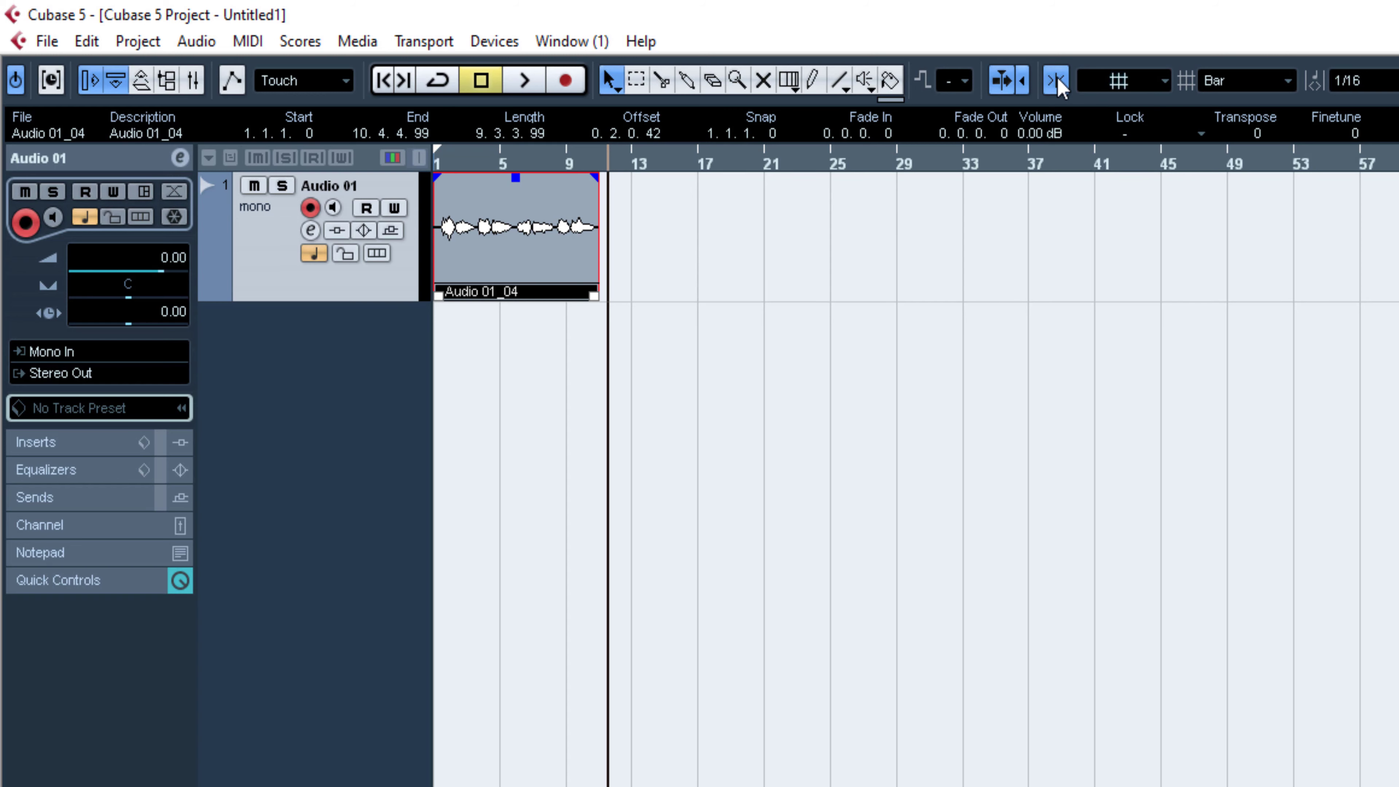
left_click(570, 160)
left_click(506, 163)
Set the timeline ruler to Timecode and place the project cursor at several times within the clip, finishing near 10 seconds.
right_click(538, 165)
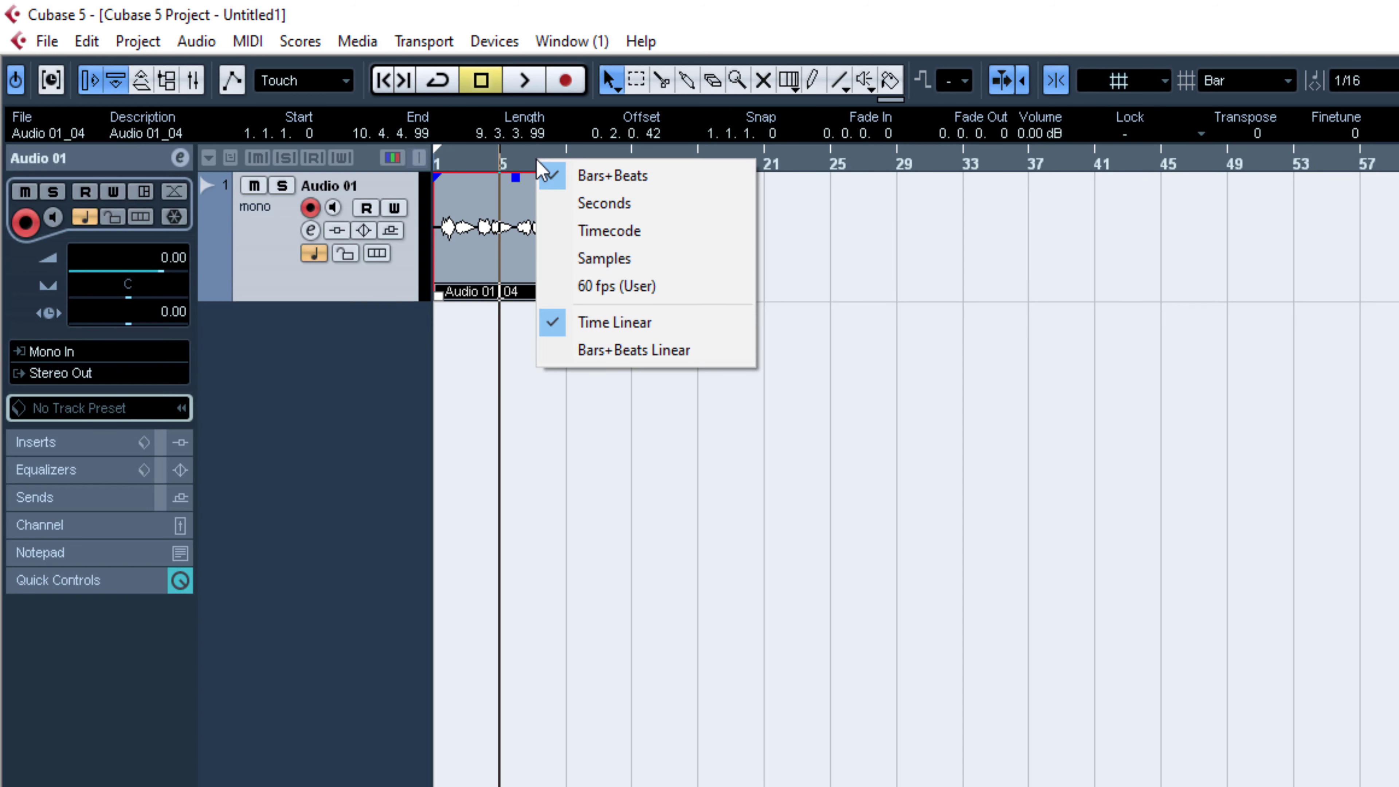
left_click(584, 230)
left_click(544, 164)
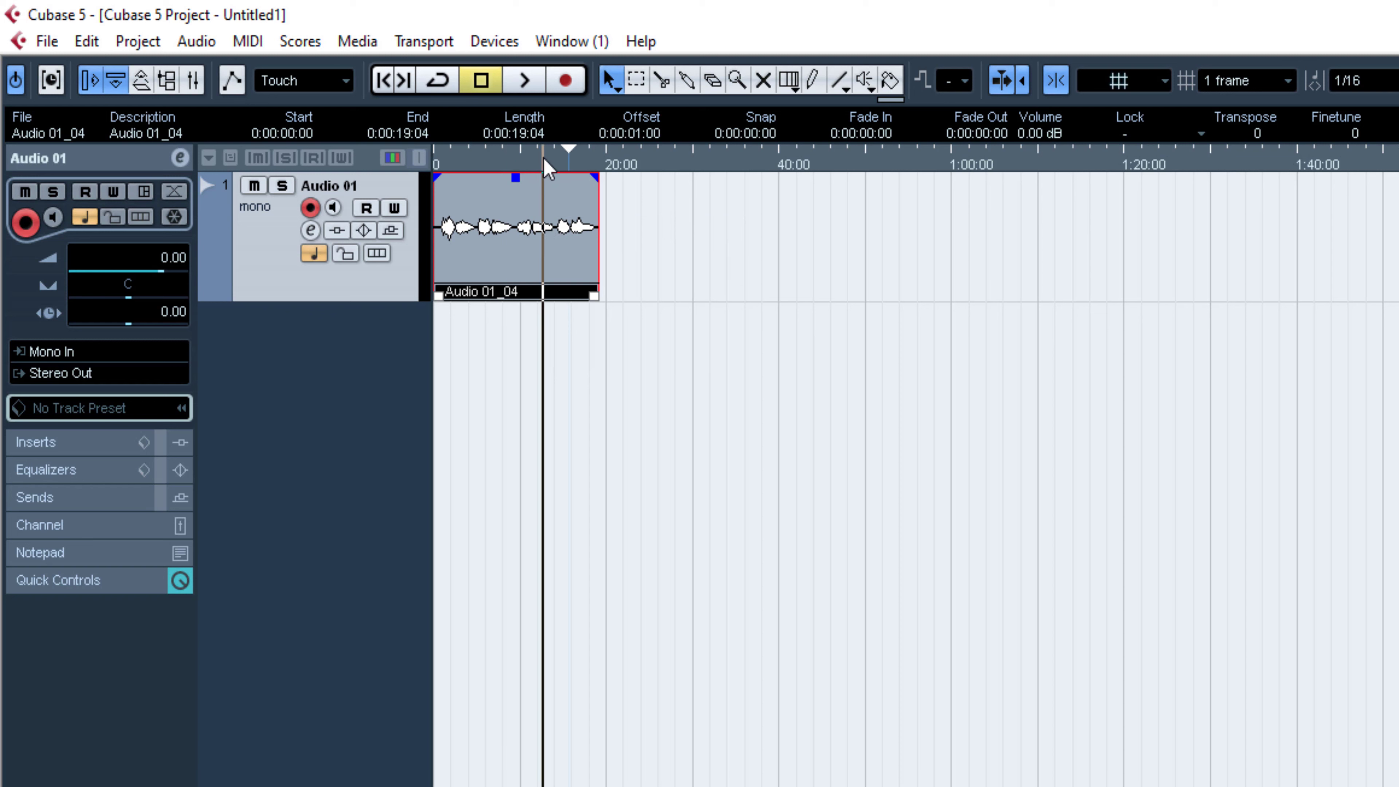
left_click(526, 164)
left_click(521, 165)
Set the timeline ruler to 60 fps (User) and move the project cursor along the clip and just past its end.
right_click(541, 161)
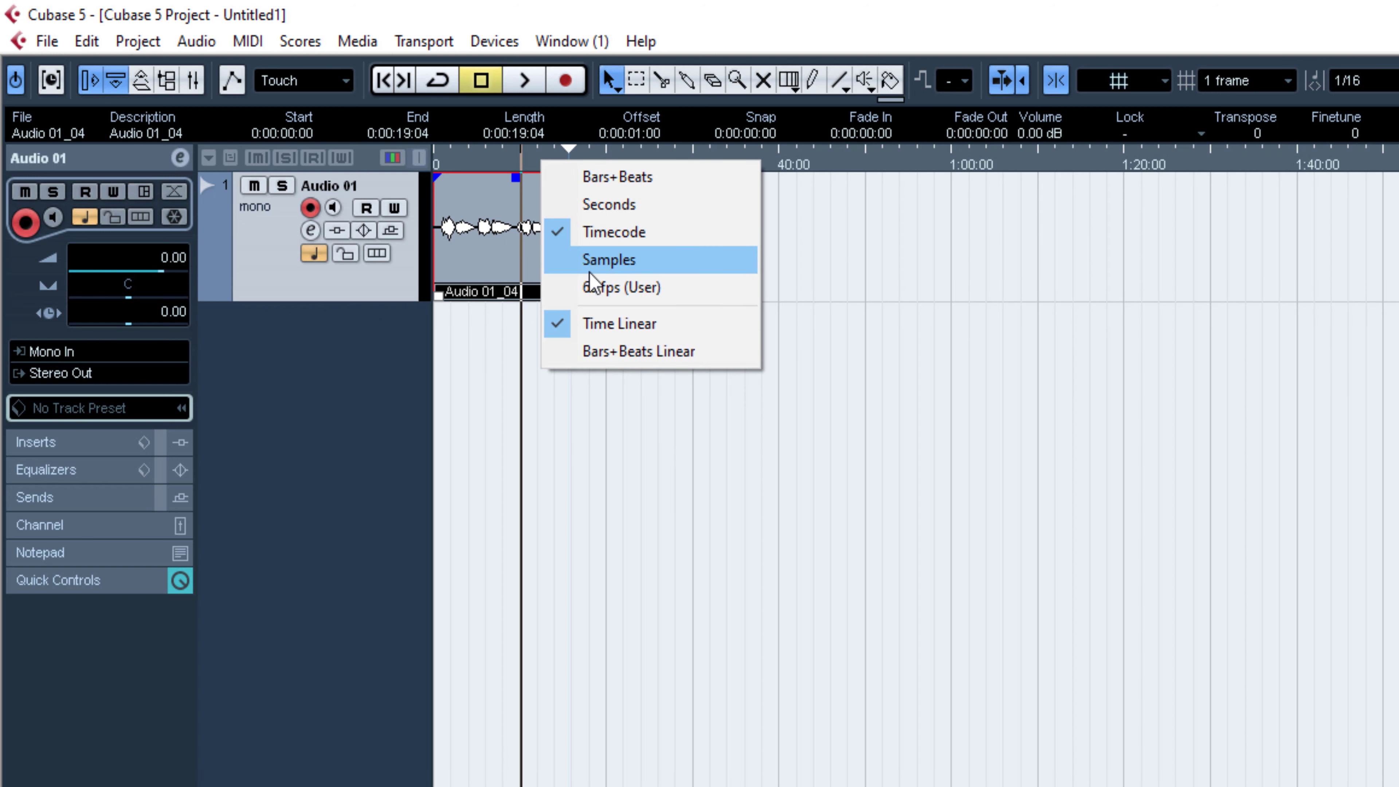
left_click(595, 294)
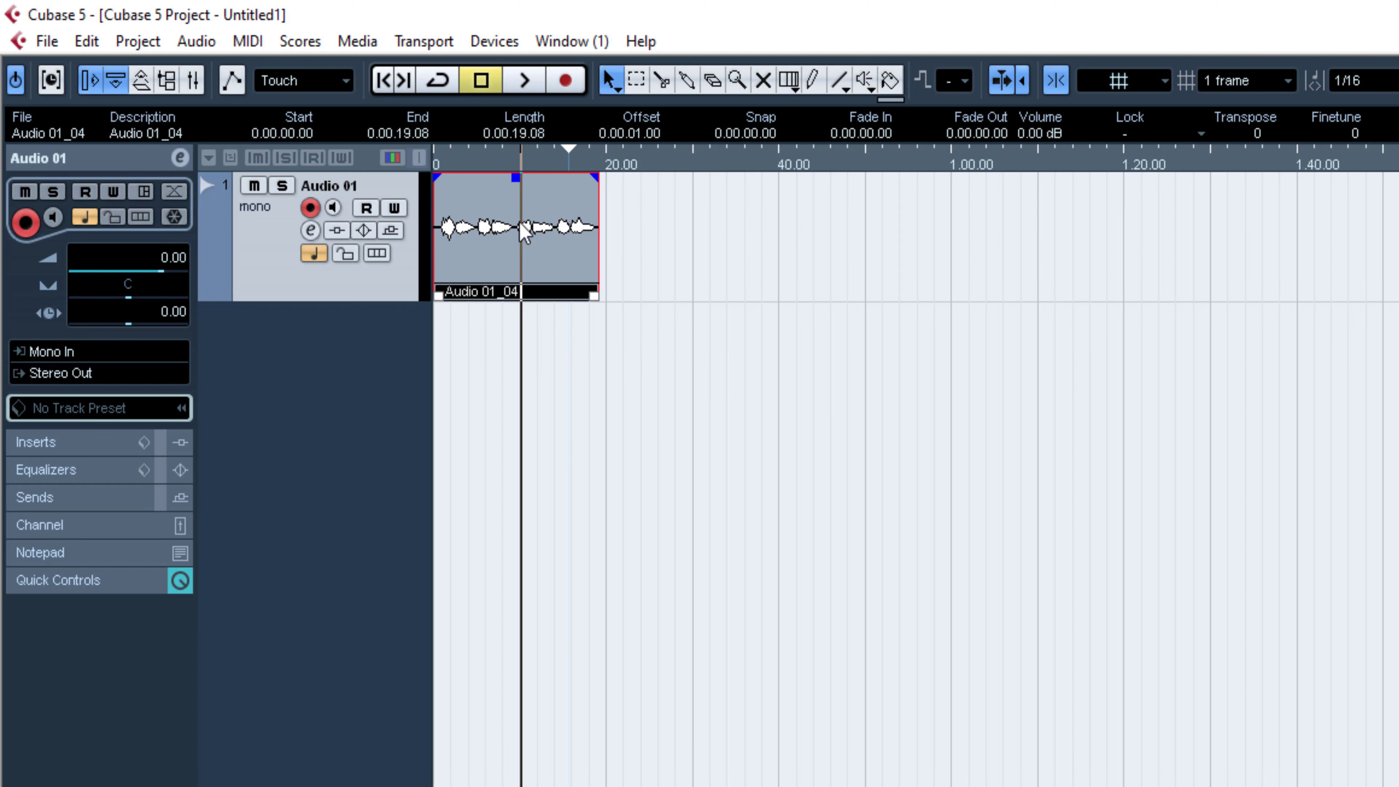
left_click_drag(490, 164, 624, 166)
left_click(493, 165)
Switch the timeline to Bars+Beats Linear, set the ruler to Bars+Beats and place the project cursor at bar 5.
right_click(528, 161)
left_click(601, 349)
right_click(551, 174)
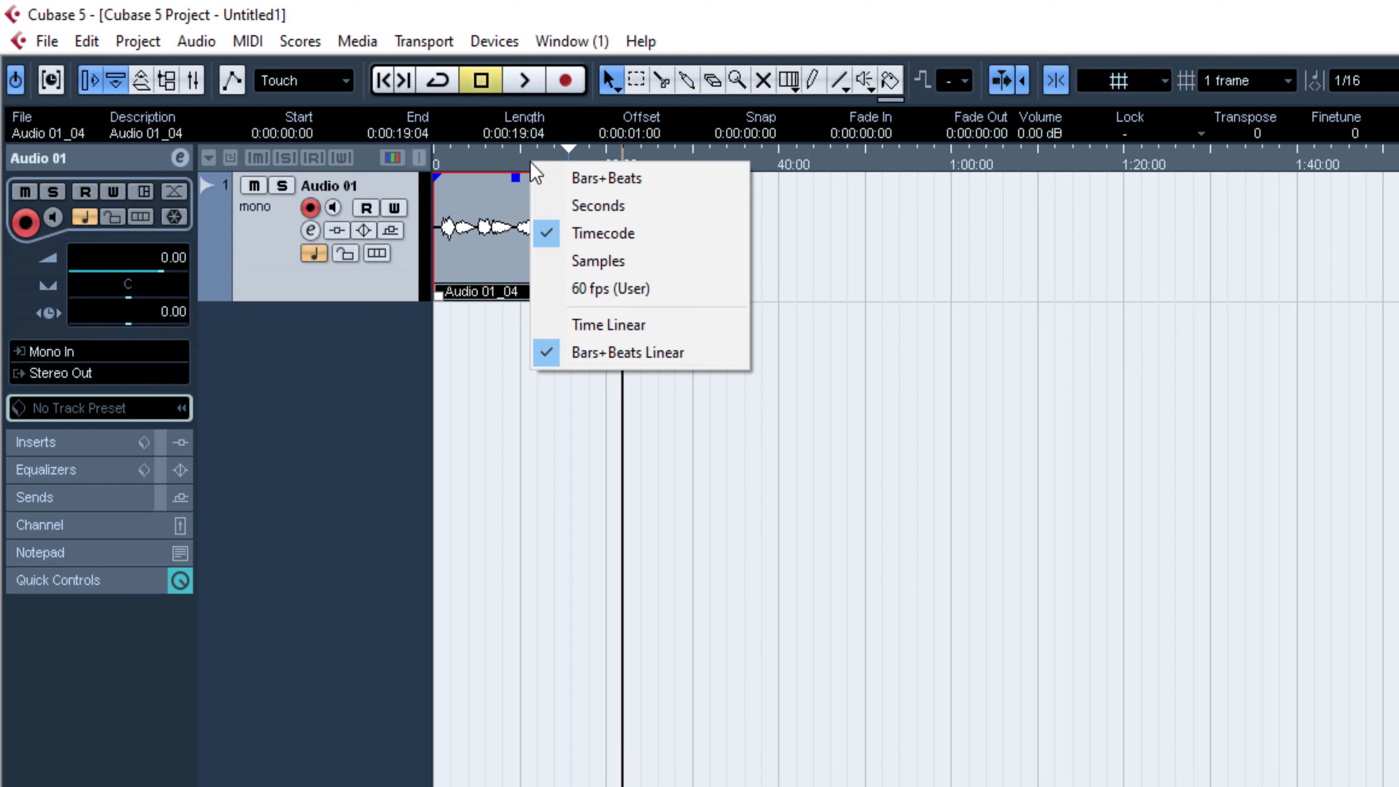
left_click(556, 179)
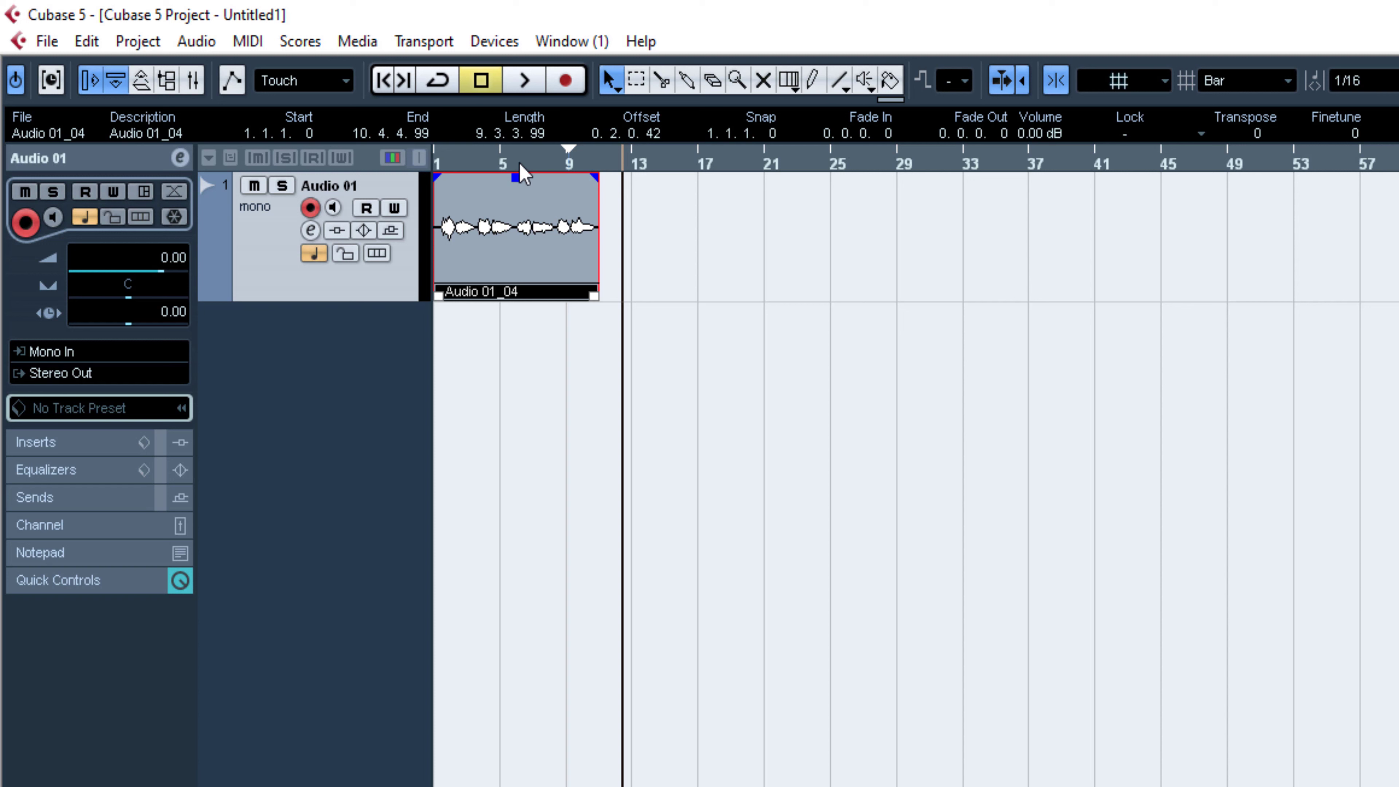
left_click_drag(520, 165, 501, 169)
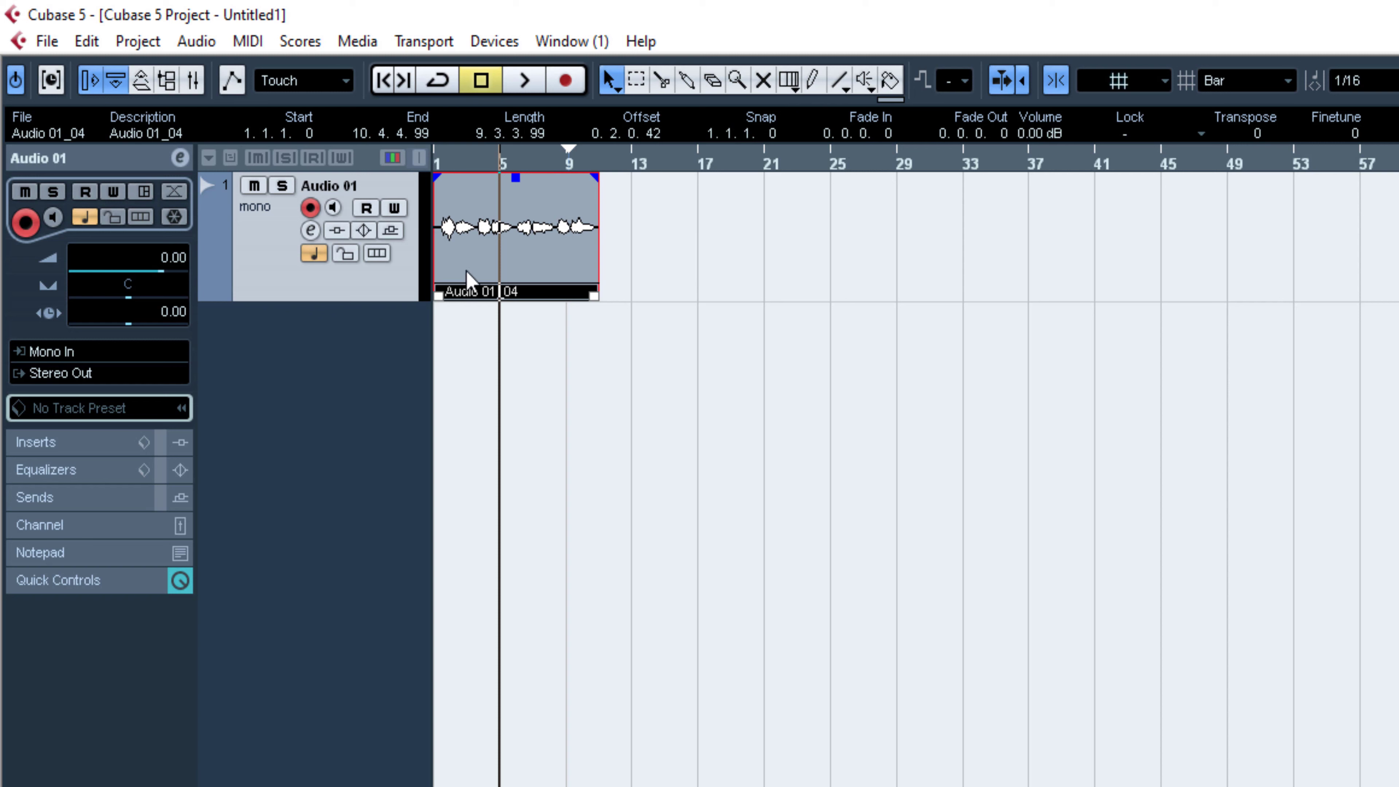
Compress the bar grid with the Time Warp tool to a tempo of 300, and return to the Object Selection tool.
left_click(789, 81)
left_click_drag(548, 240, 485, 392)
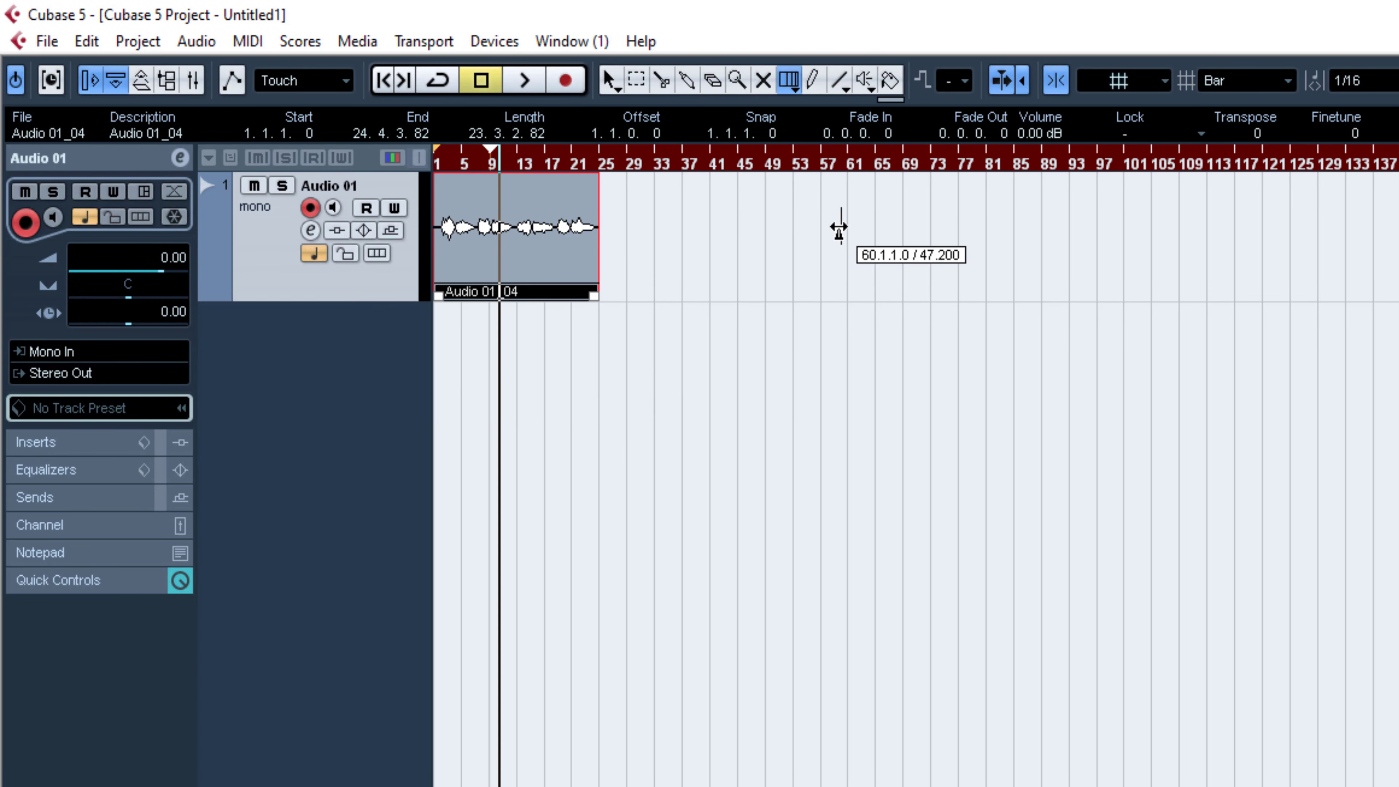
left_click(609, 80)
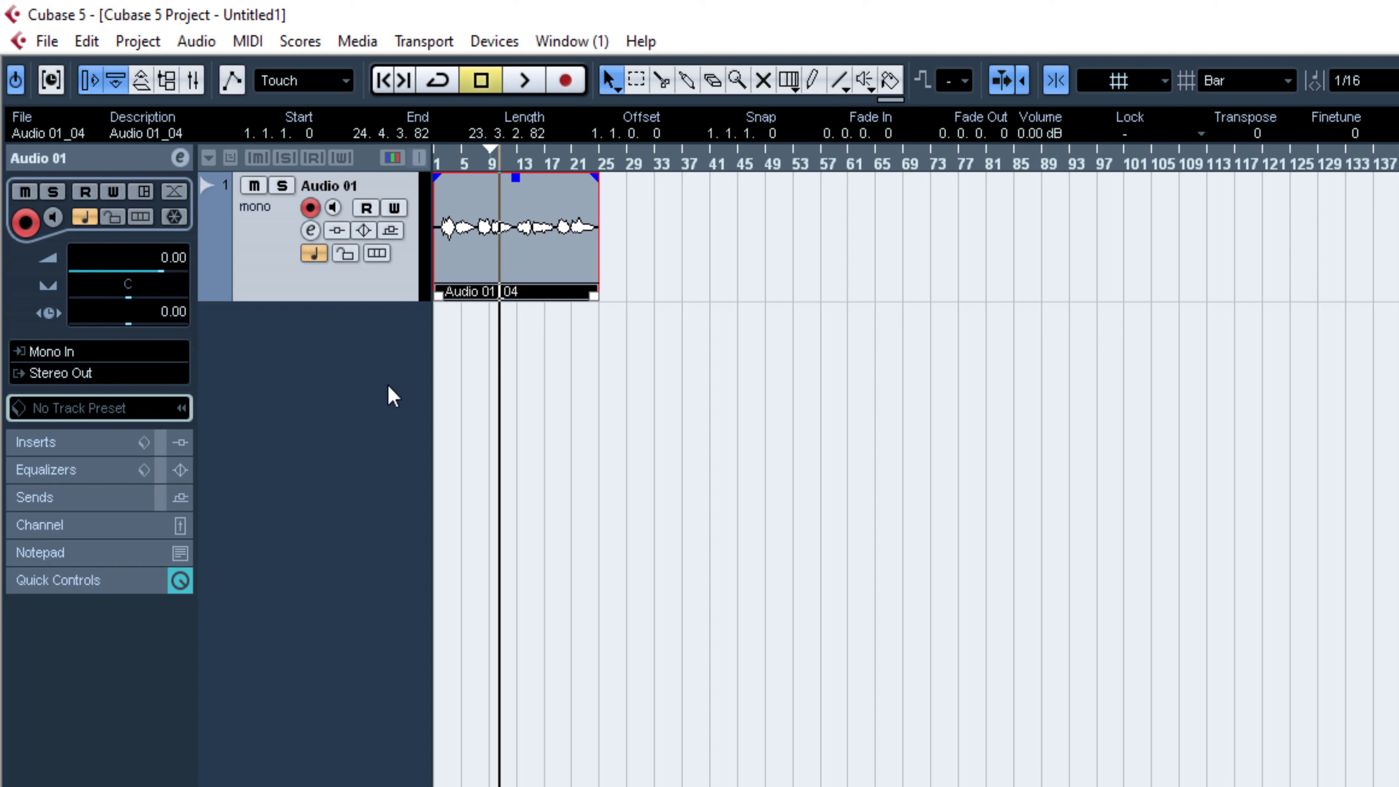
Add one instrument track that uses the HALionOne instrument.
right_click(345, 402)
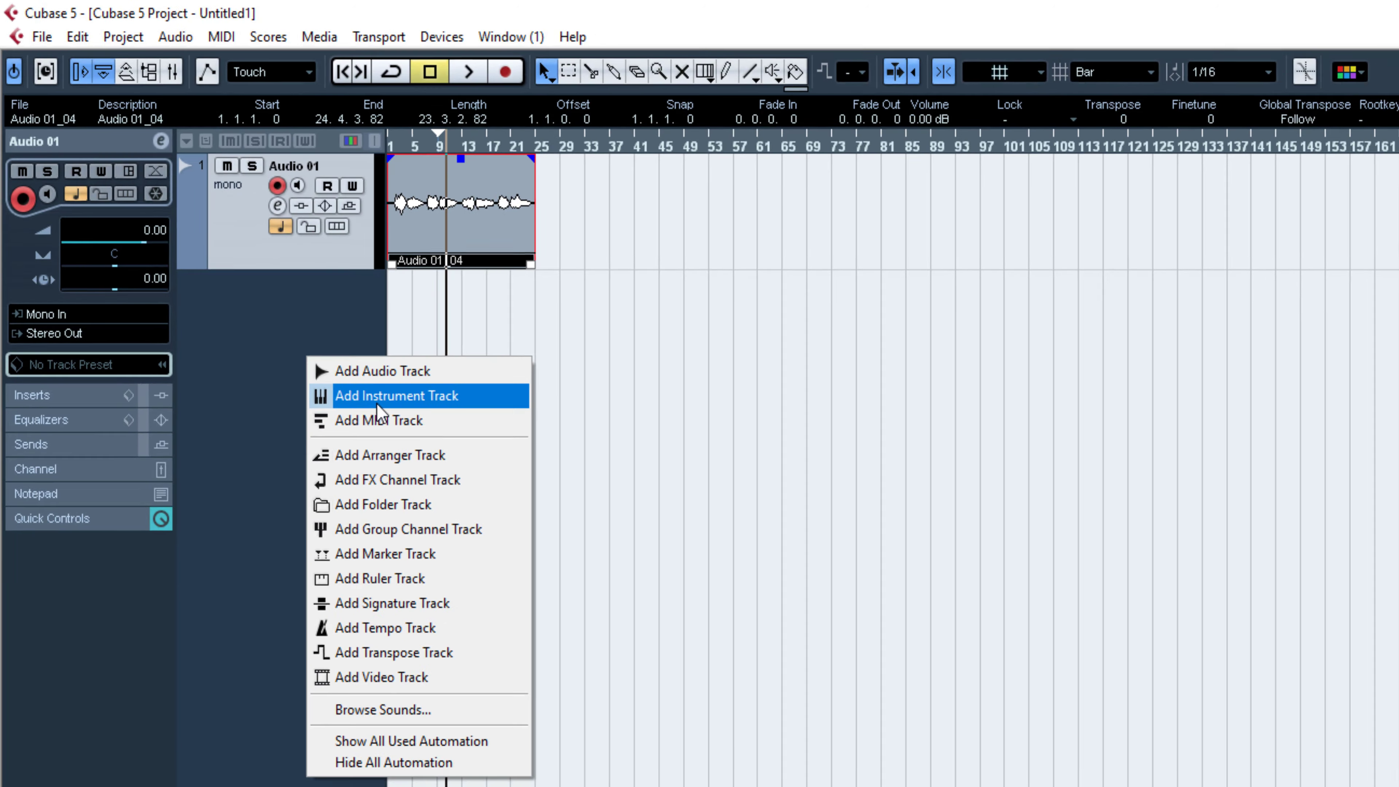
left_click(419, 443)
left_click(710, 412)
left_click(716, 481)
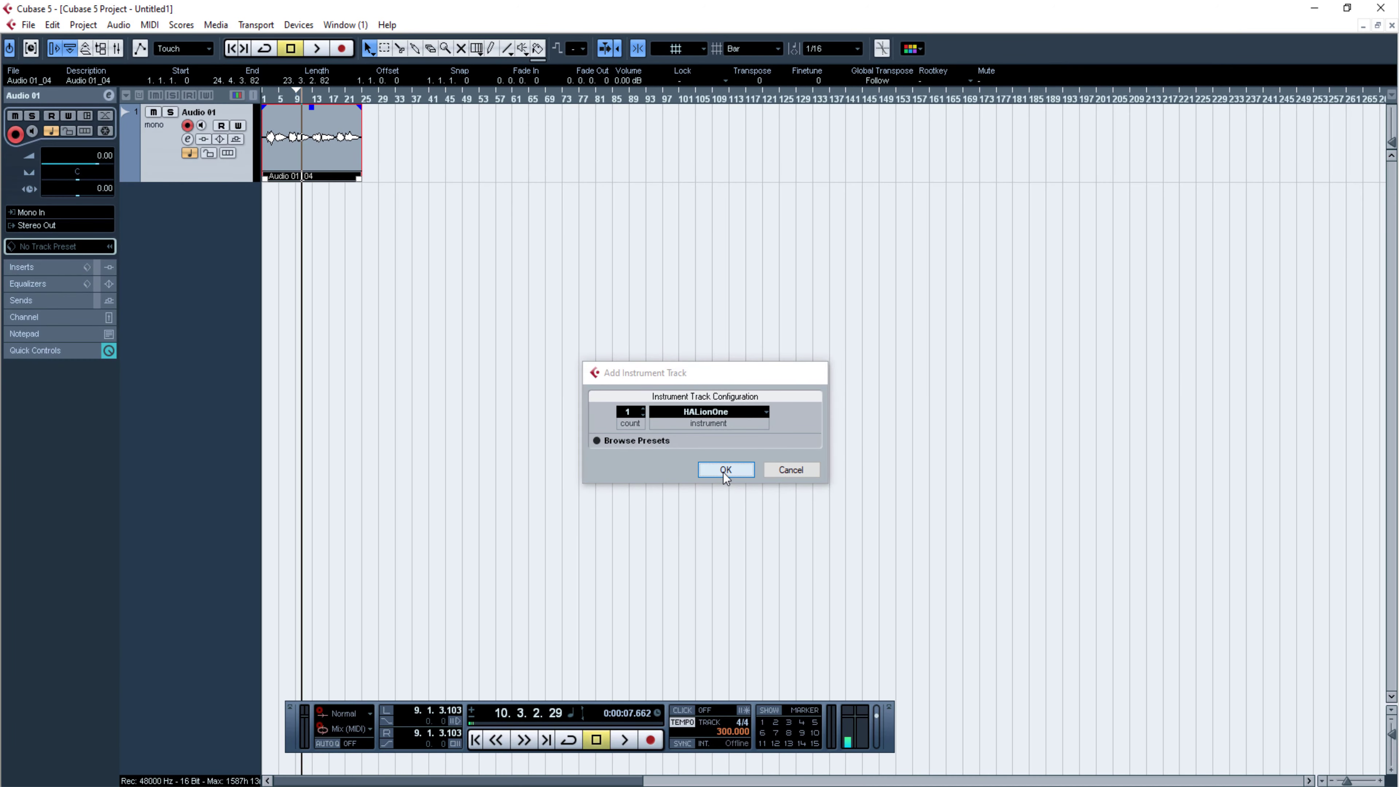
left_click(726, 469)
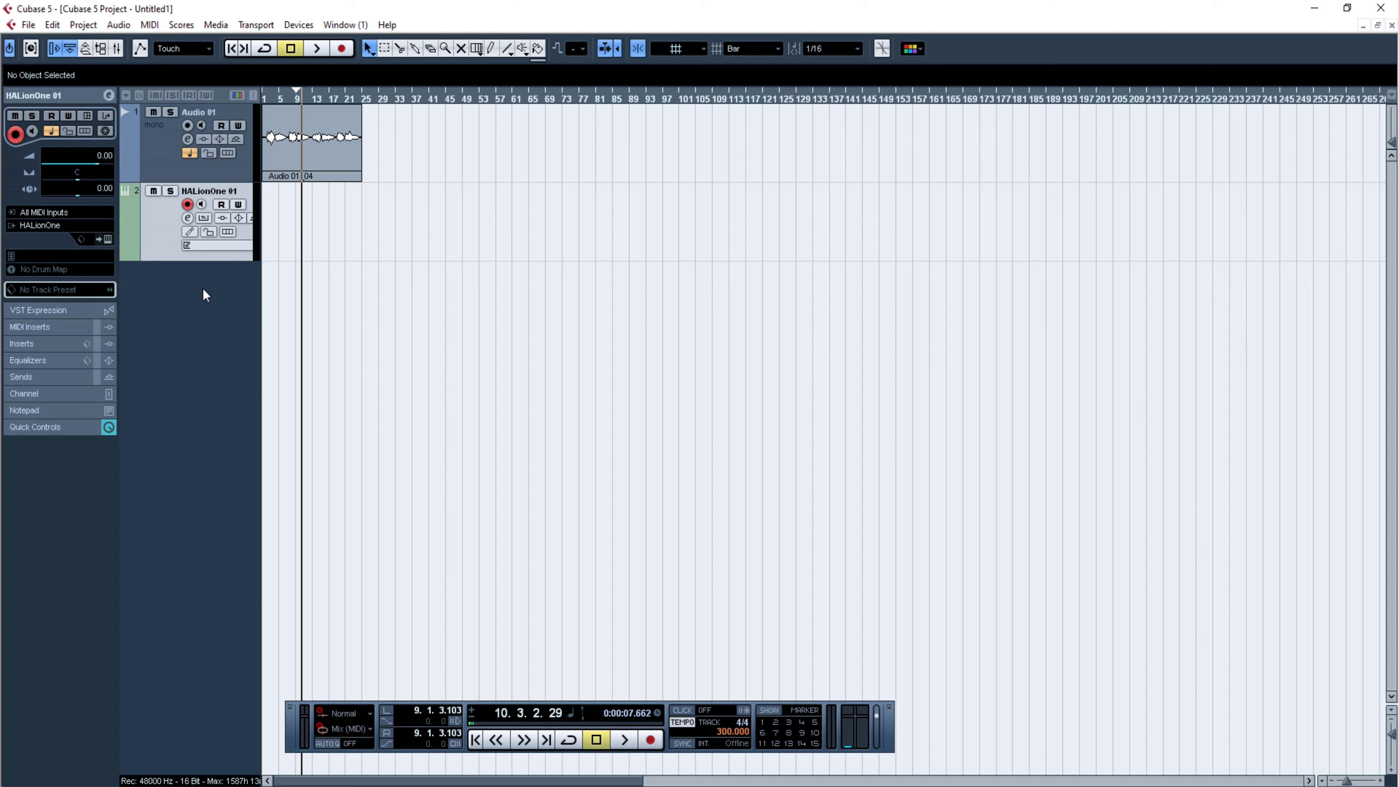
Load the Piano and Voices preset in the HALionOne instrument and close the instrument's window.
left_click(107, 240)
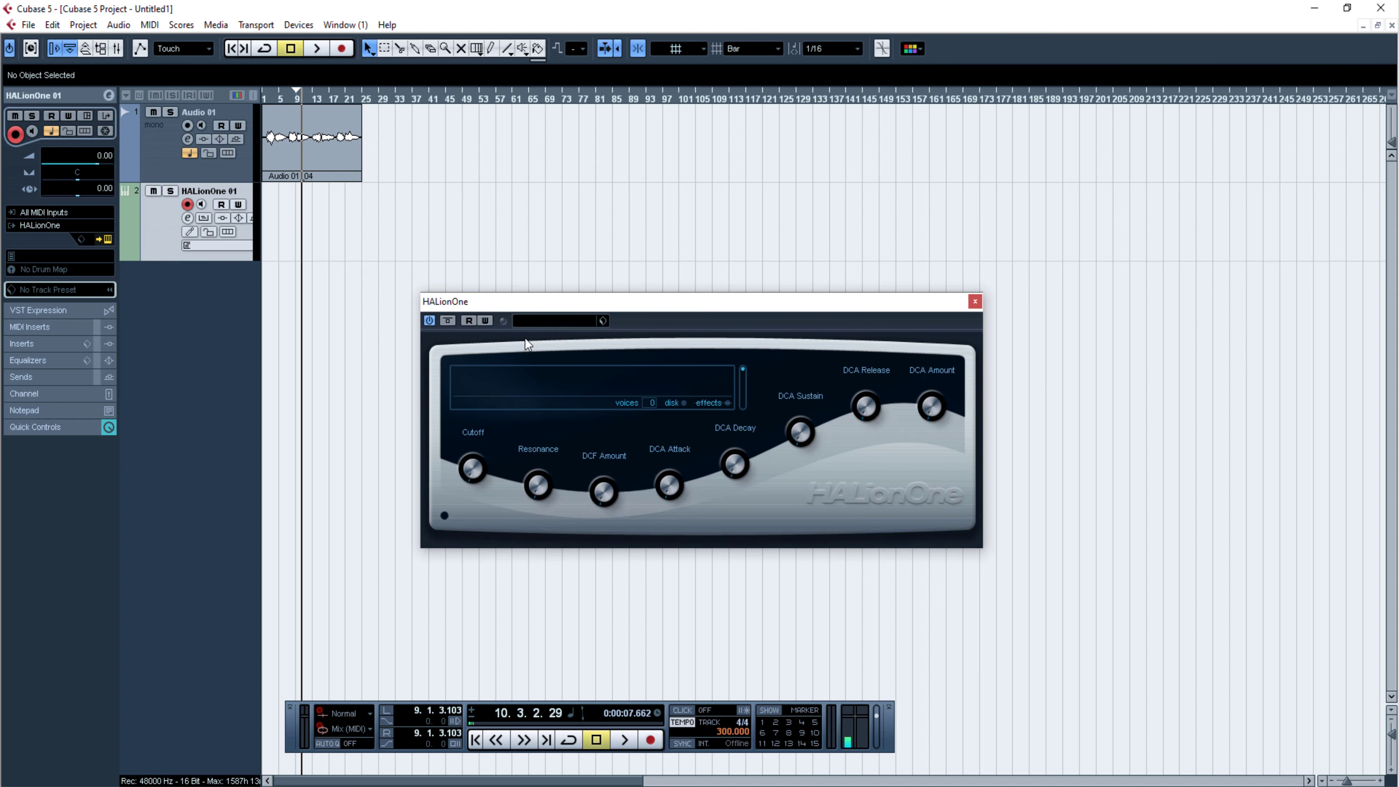
left_click(547, 326)
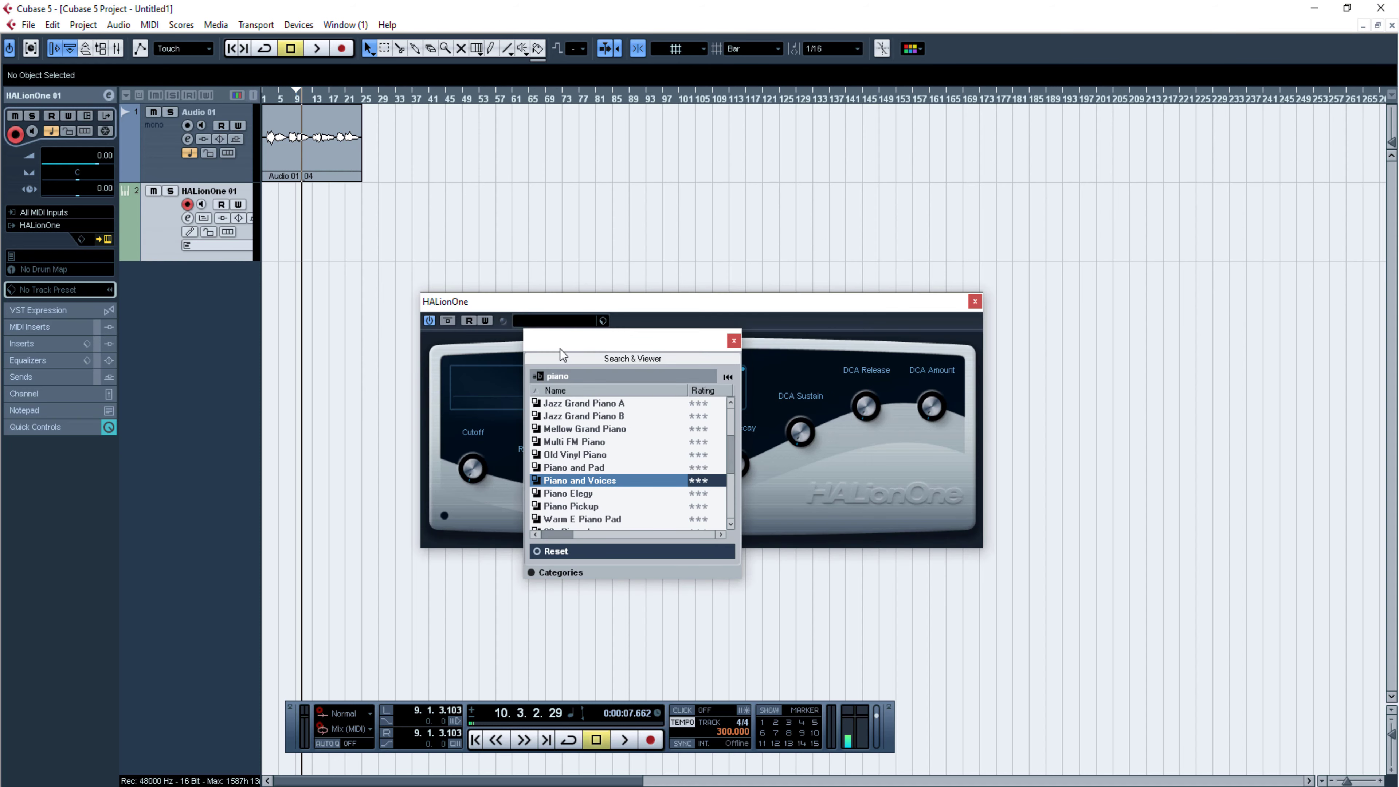
left_click(609, 519)
double_click(596, 481)
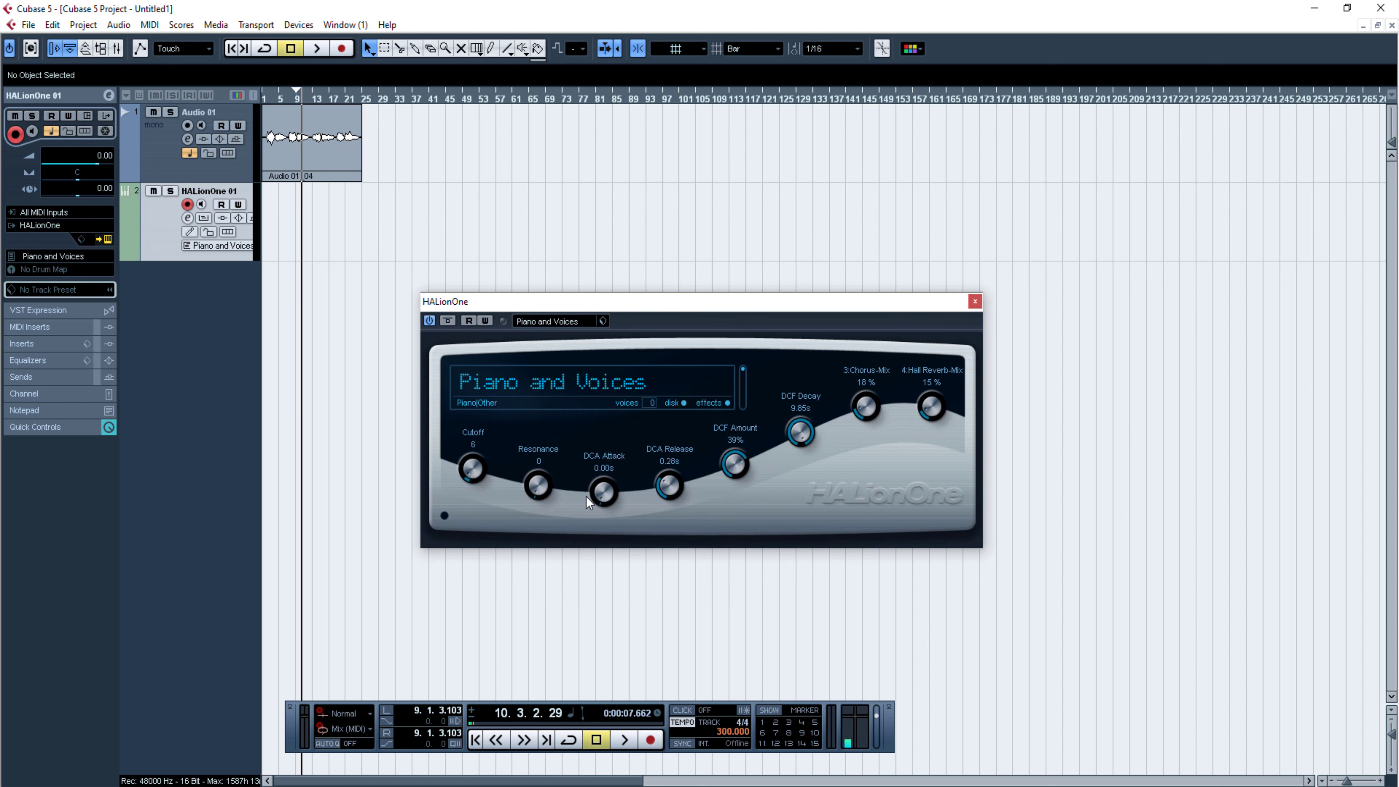
left_click(974, 303)
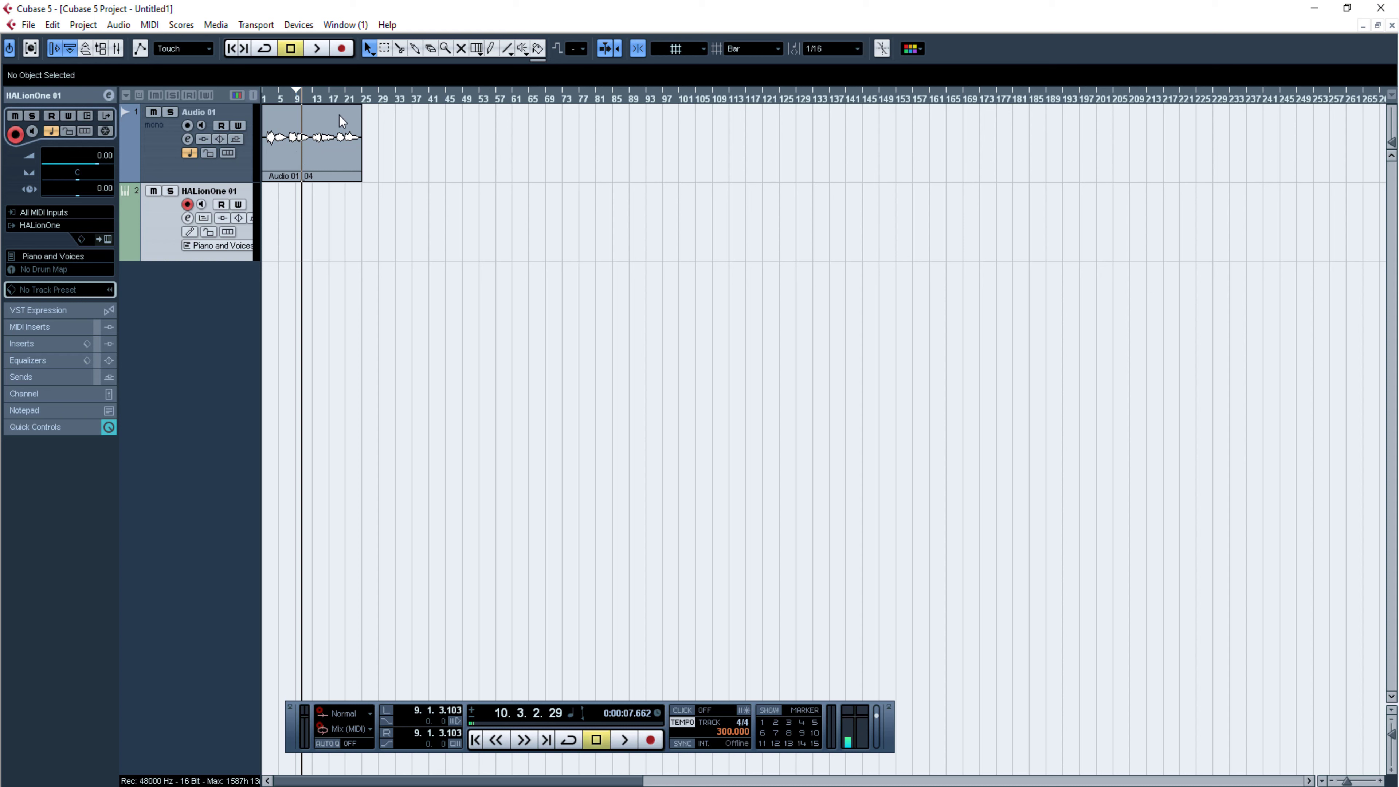
Draw an empty part on the HALionOne track from bar 25 to bar 58, and return to the Object Selection tool.
left_click(310, 141)
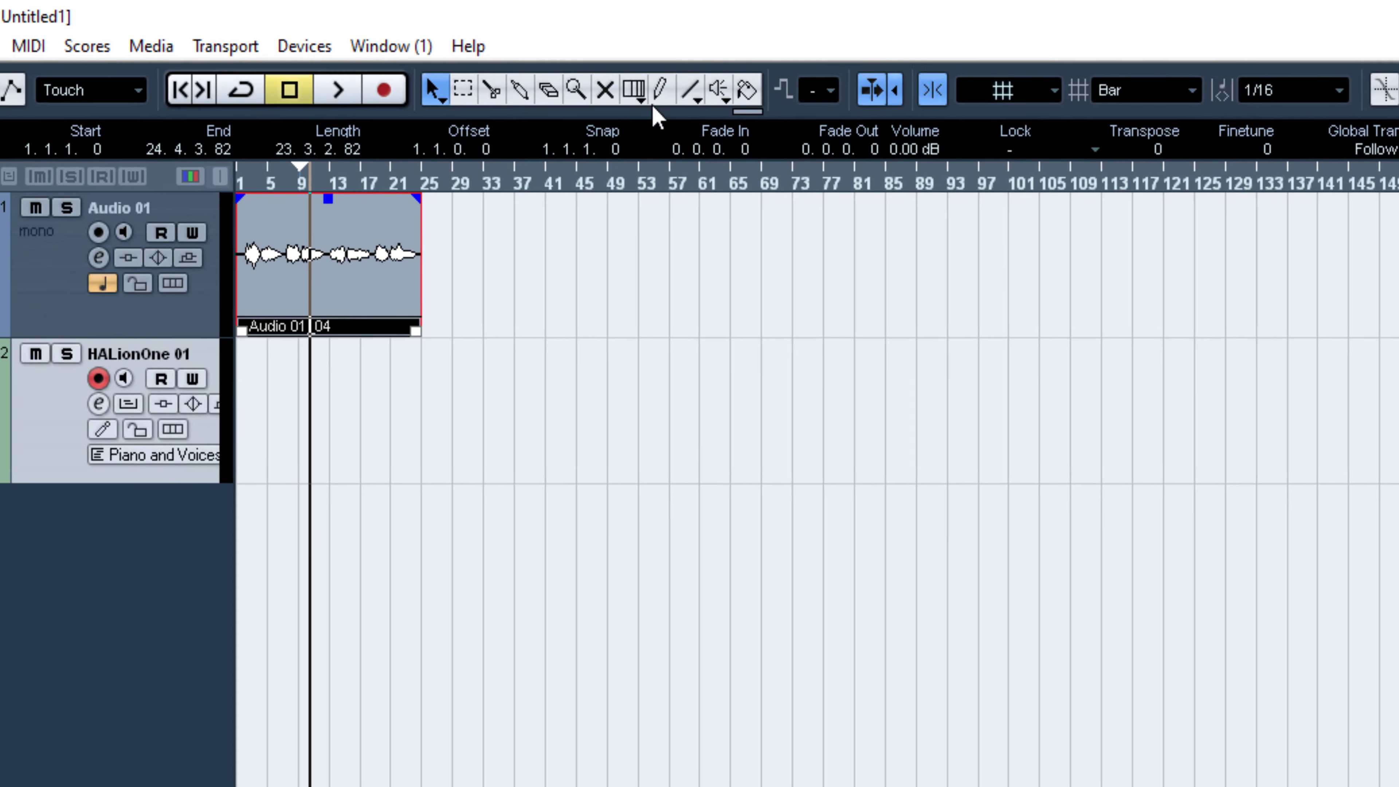
left_click(490, 50)
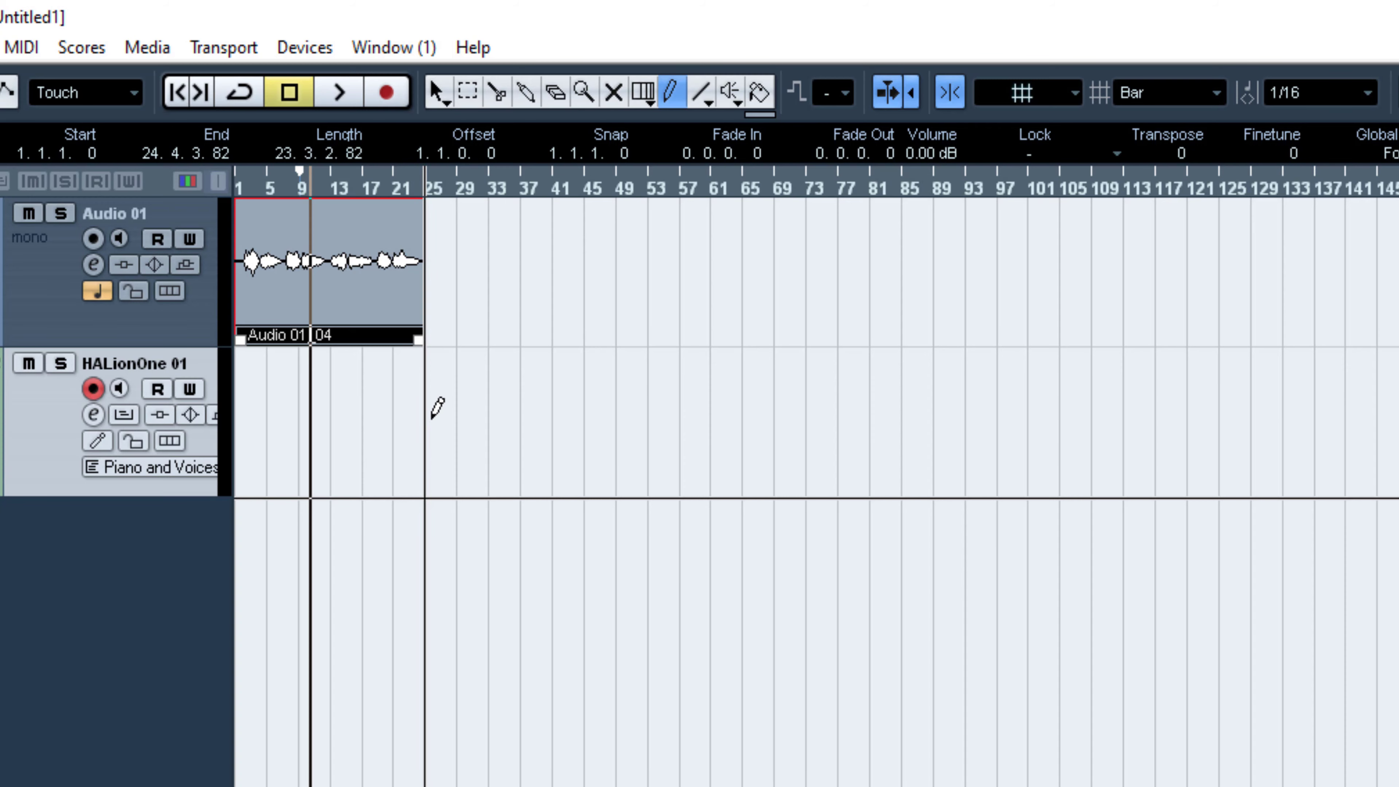
mouse_move(435, 406)
left_mouse_down()
mouse_move(556, 416)
mouse_move(679, 510)
left_mouse_up()
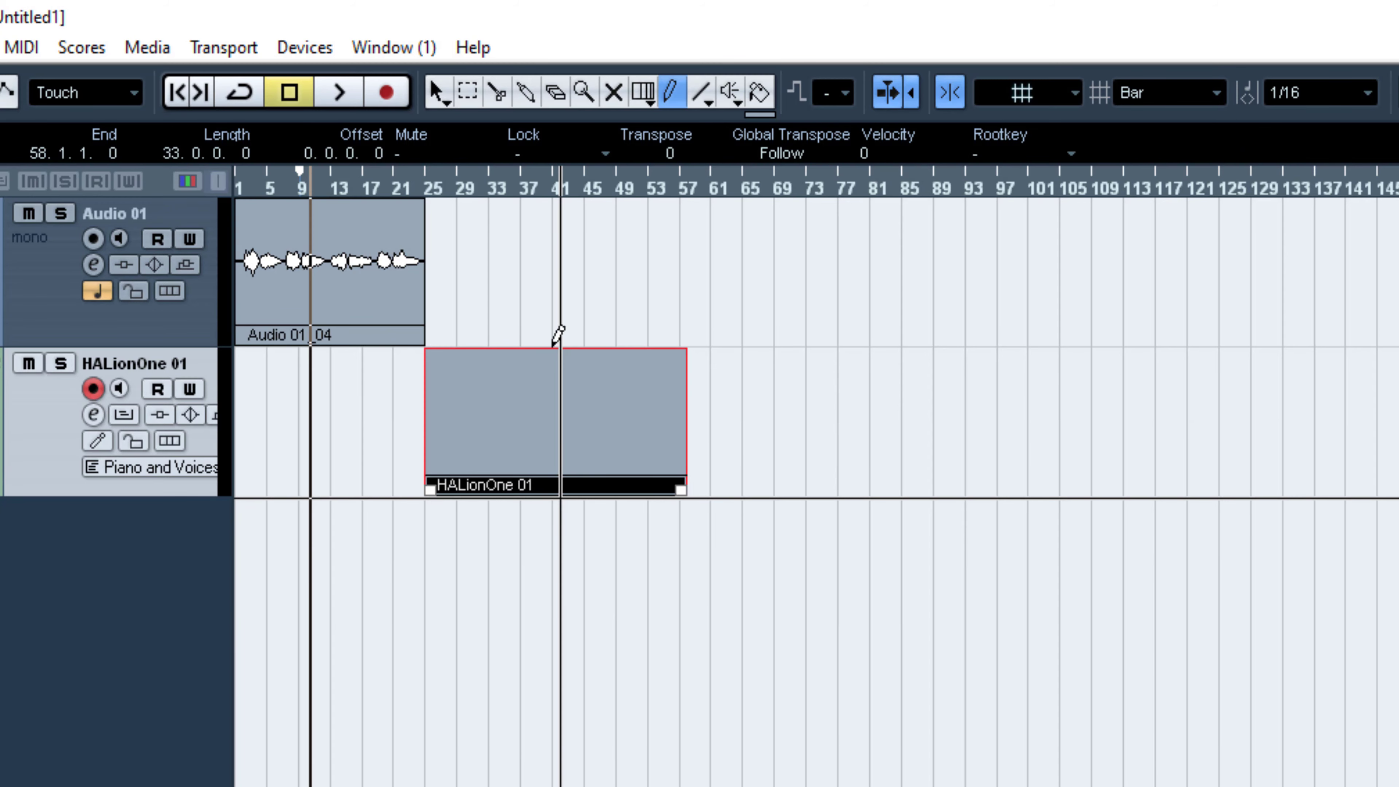
left_click(435, 94)
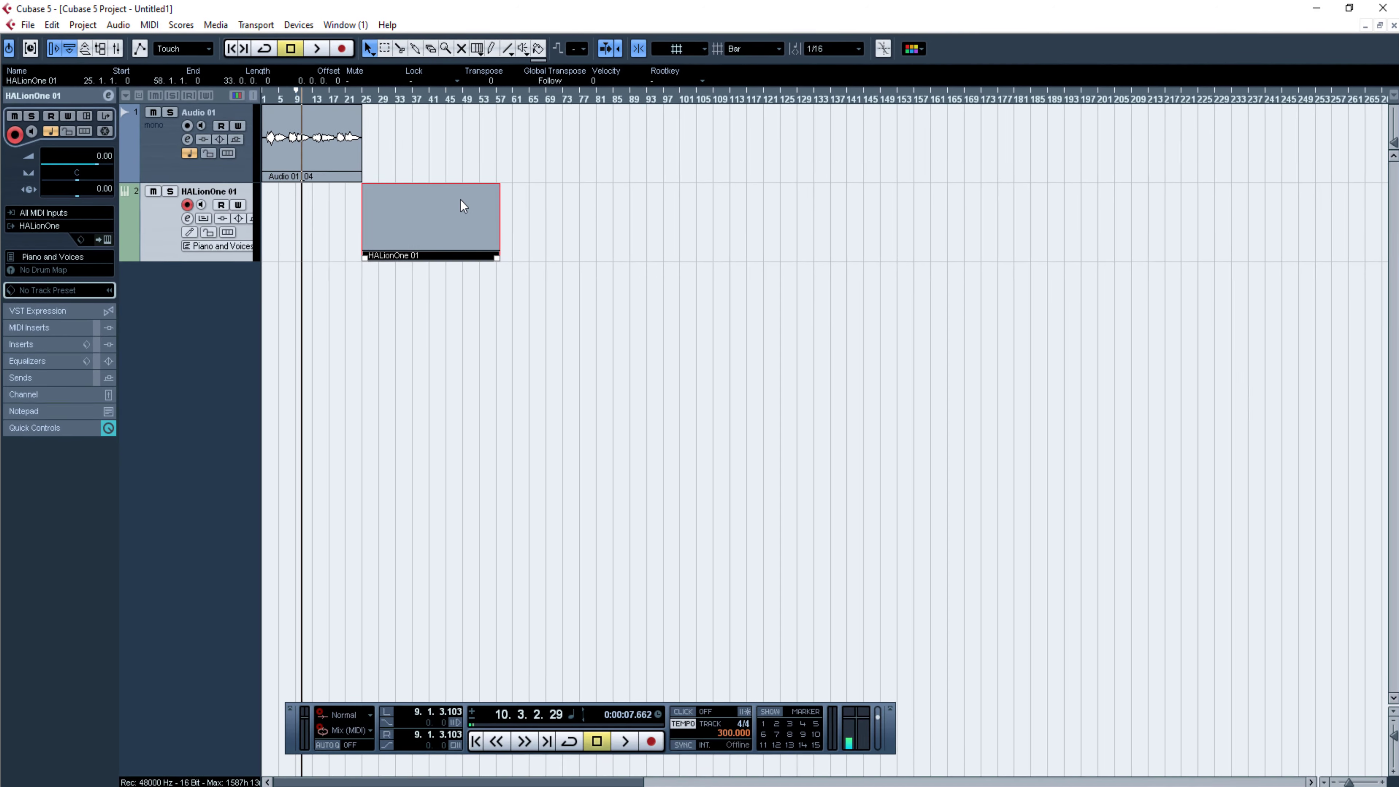
Open the HALionOne part in the Key Editor and audition a range of notes on its piano keyboard.
double_click(612, 406)
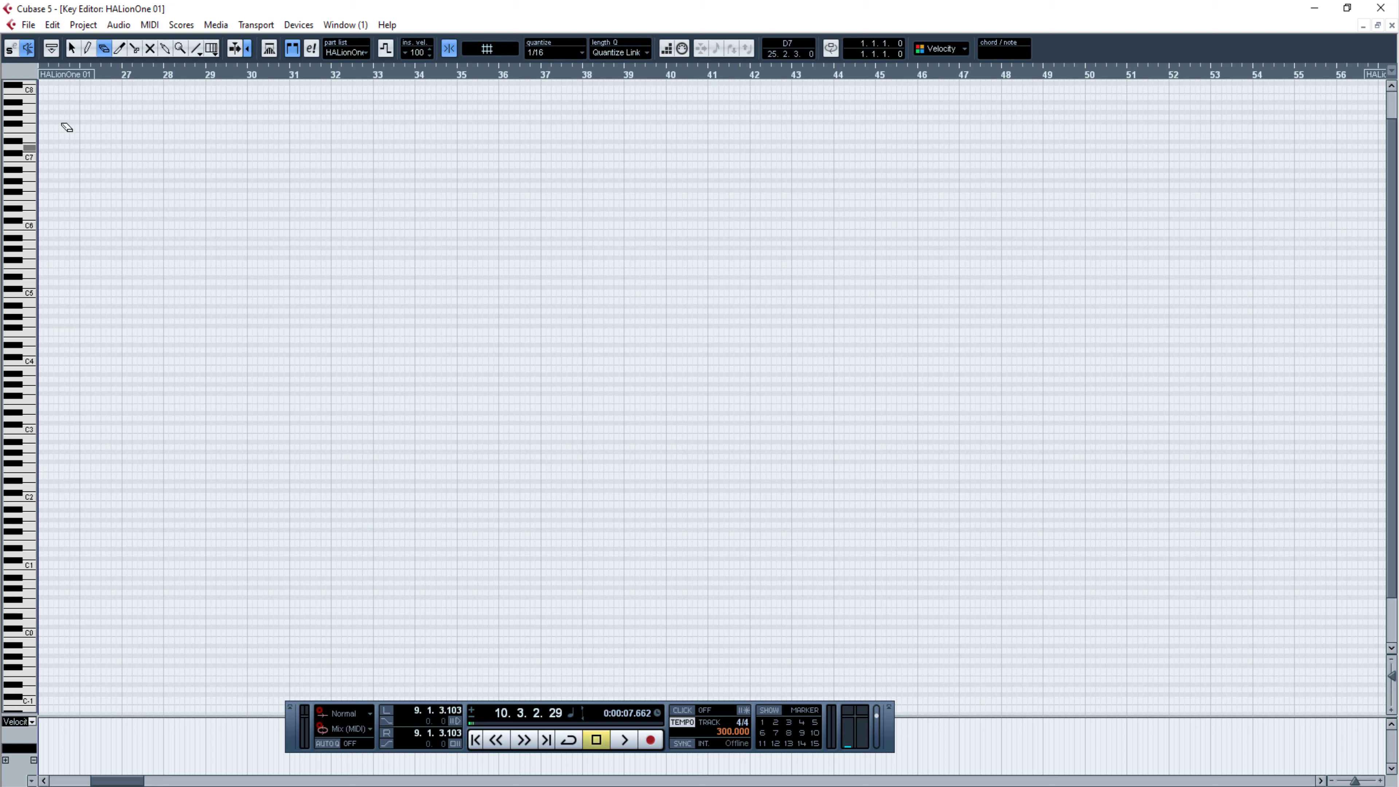
left_click(72, 48)
mouse_move(29, 249)
left_mouse_down()
mouse_move(29, 491)
mouse_move(25, 320)
left_mouse_up()
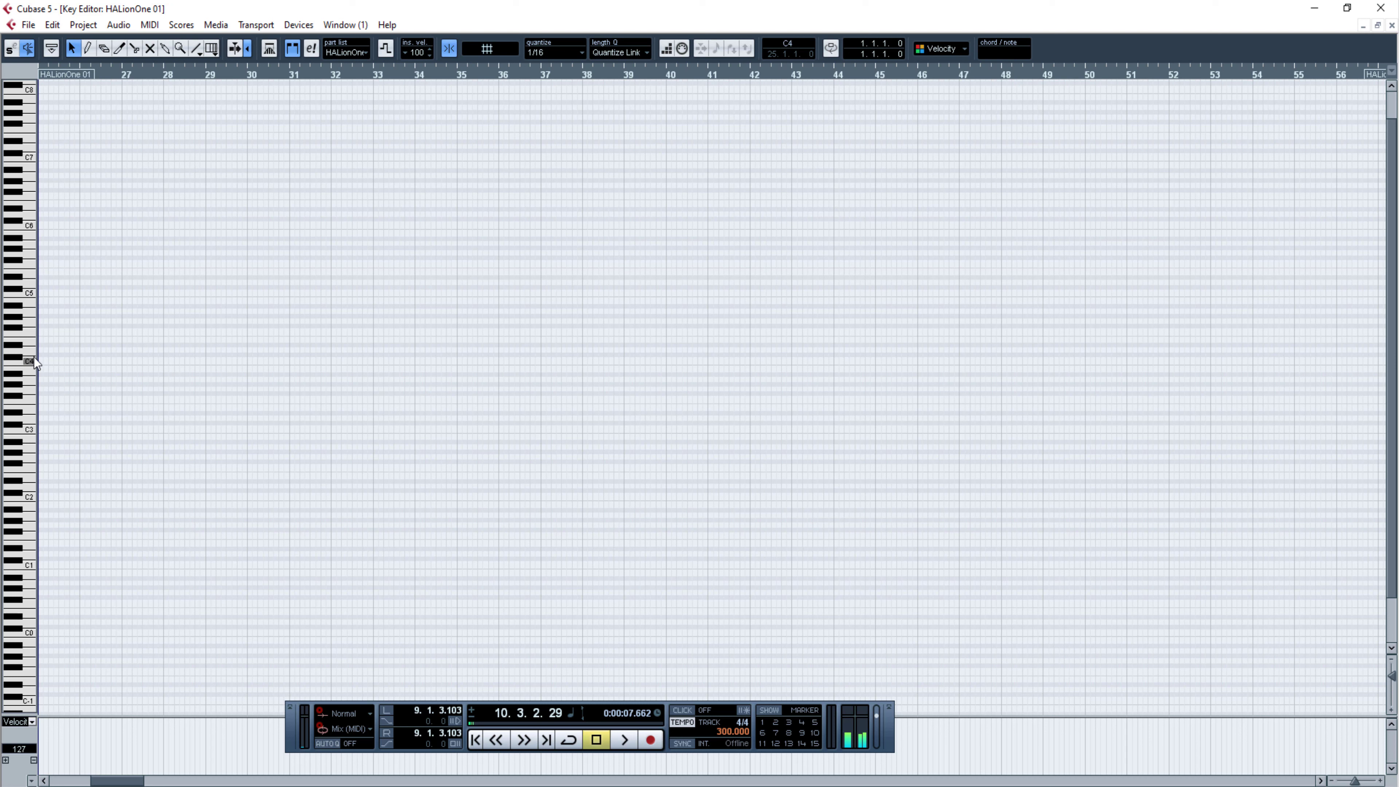
mouse_move(32, 373)
left_mouse_down()
mouse_move(29, 278)
mouse_move(94, 123)
left_mouse_up()
Draw thirteen short notes between about D3 and B3 across bars 25 to 30 with the Draw tool.
left_click(88, 48)
left_click(48, 398)
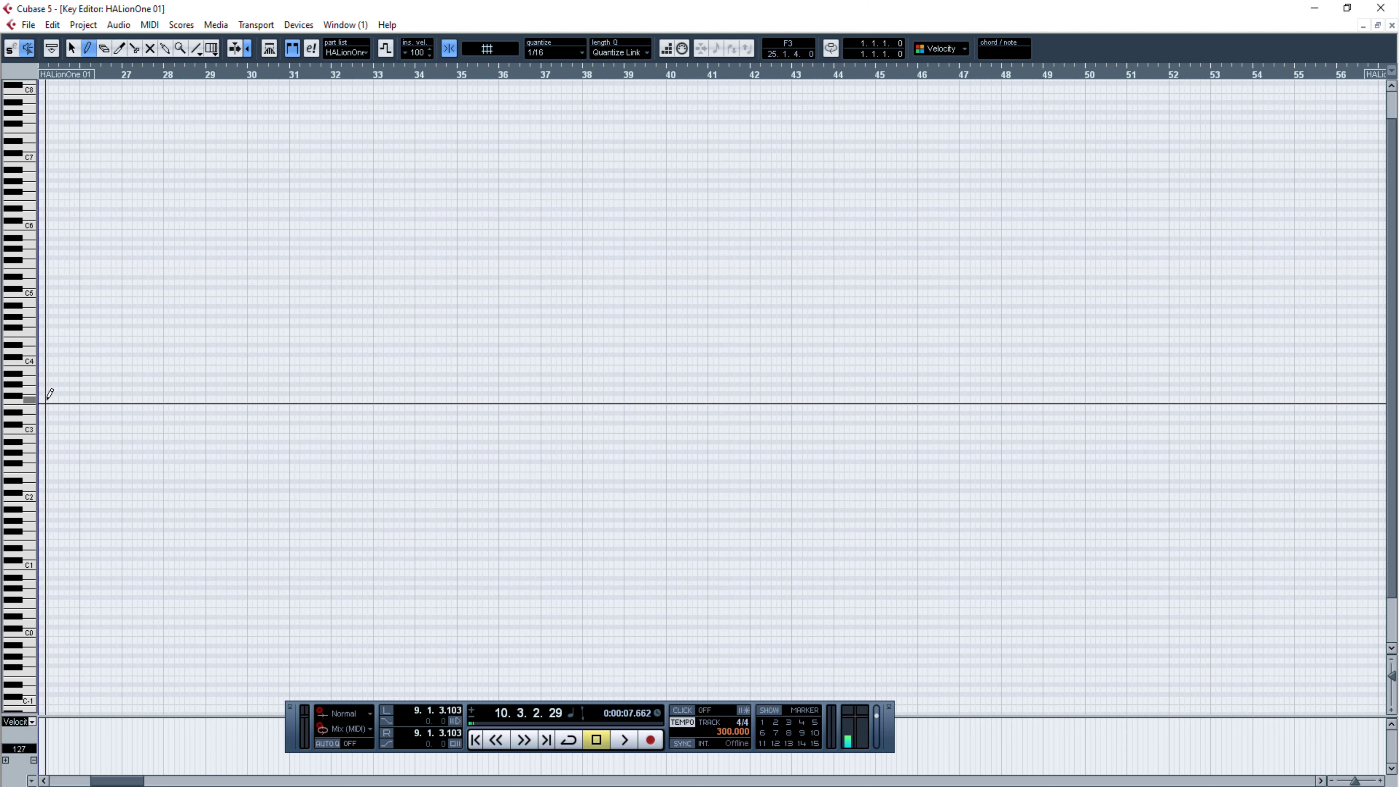
left_click(66, 398)
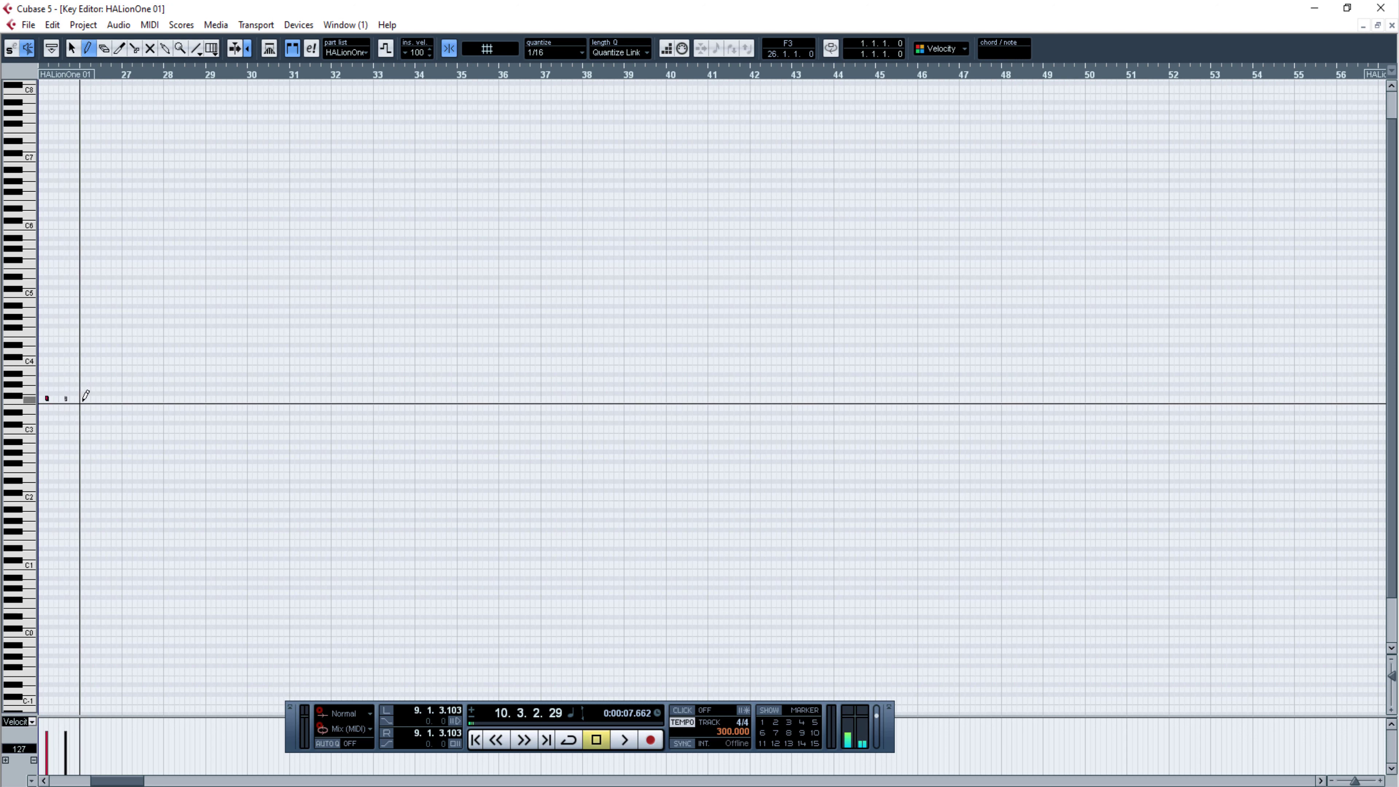
left_click(84, 398)
left_click(113, 398)
left_click(117, 389)
left_click(147, 408)
left_click(150, 398)
left_click(154, 374)
left_click(184, 388)
left_click(194, 409)
left_click(214, 418)
left_click(236, 408)
left_click(249, 370)
Play the drawn notes from the start of the part and stop playback.
left_click(57, 79)
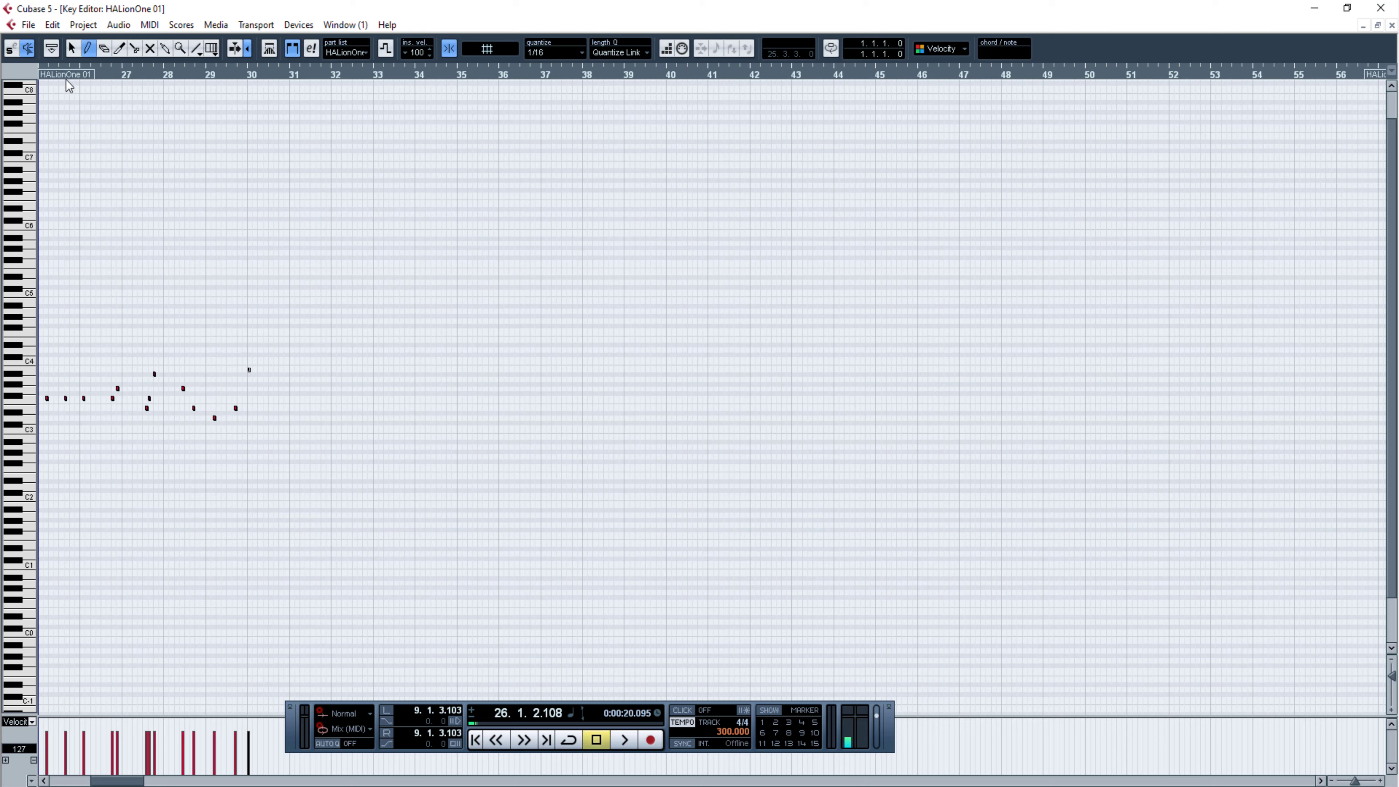
key("space")
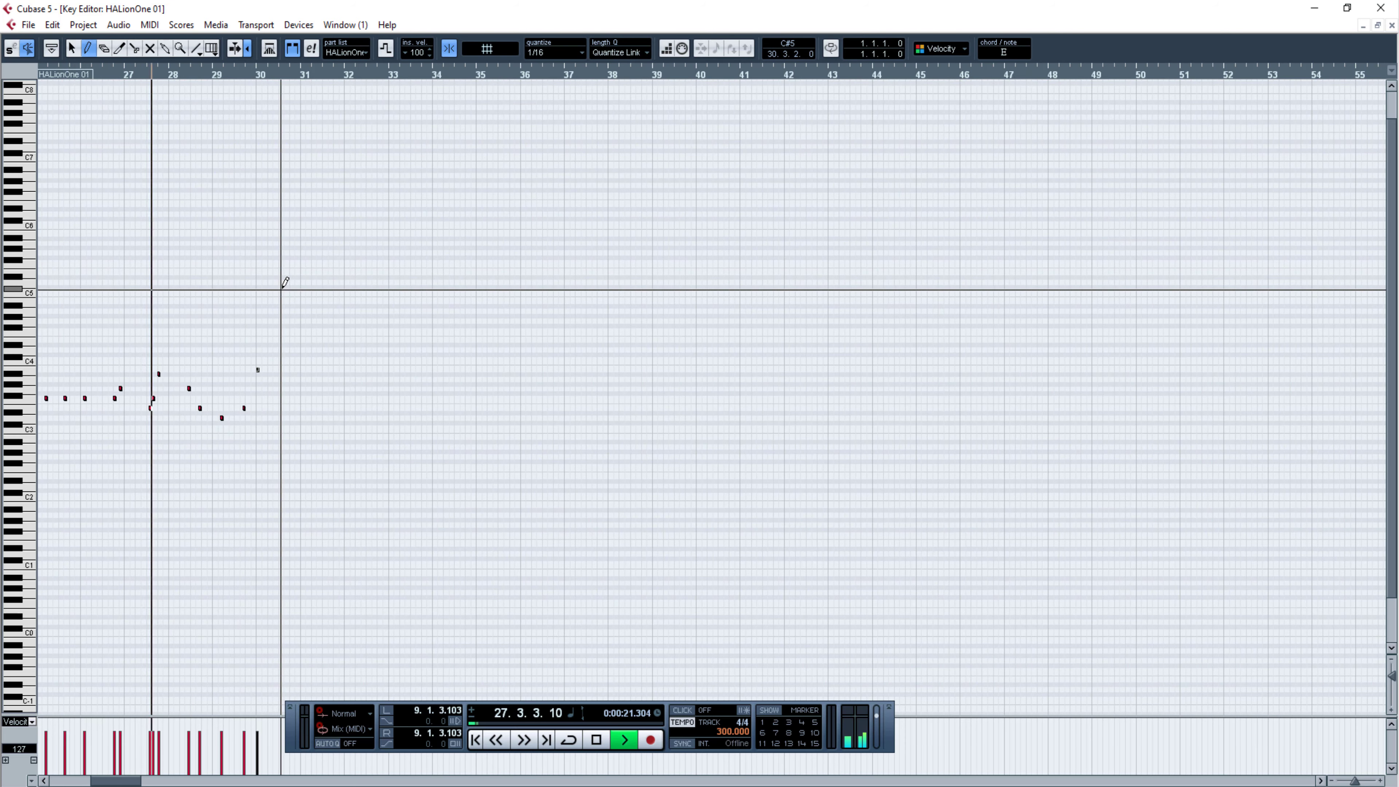
key("space")
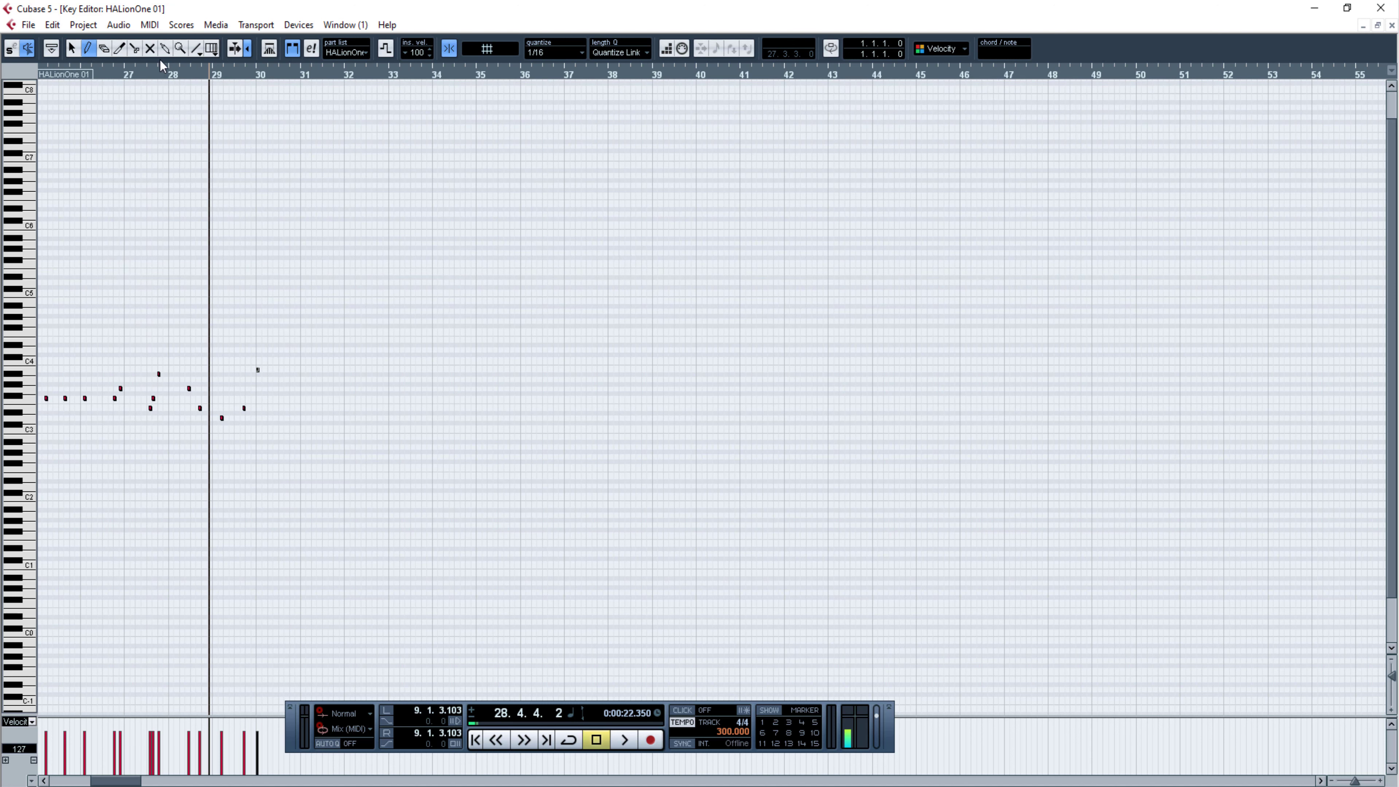
Erase all the drawn notes with the Erase tool and close the Key Editor.
left_click(104, 49)
mouse_move(312, 316)
left_mouse_down()
mouse_move(245, 386)
mouse_move(46, 486)
left_mouse_up()
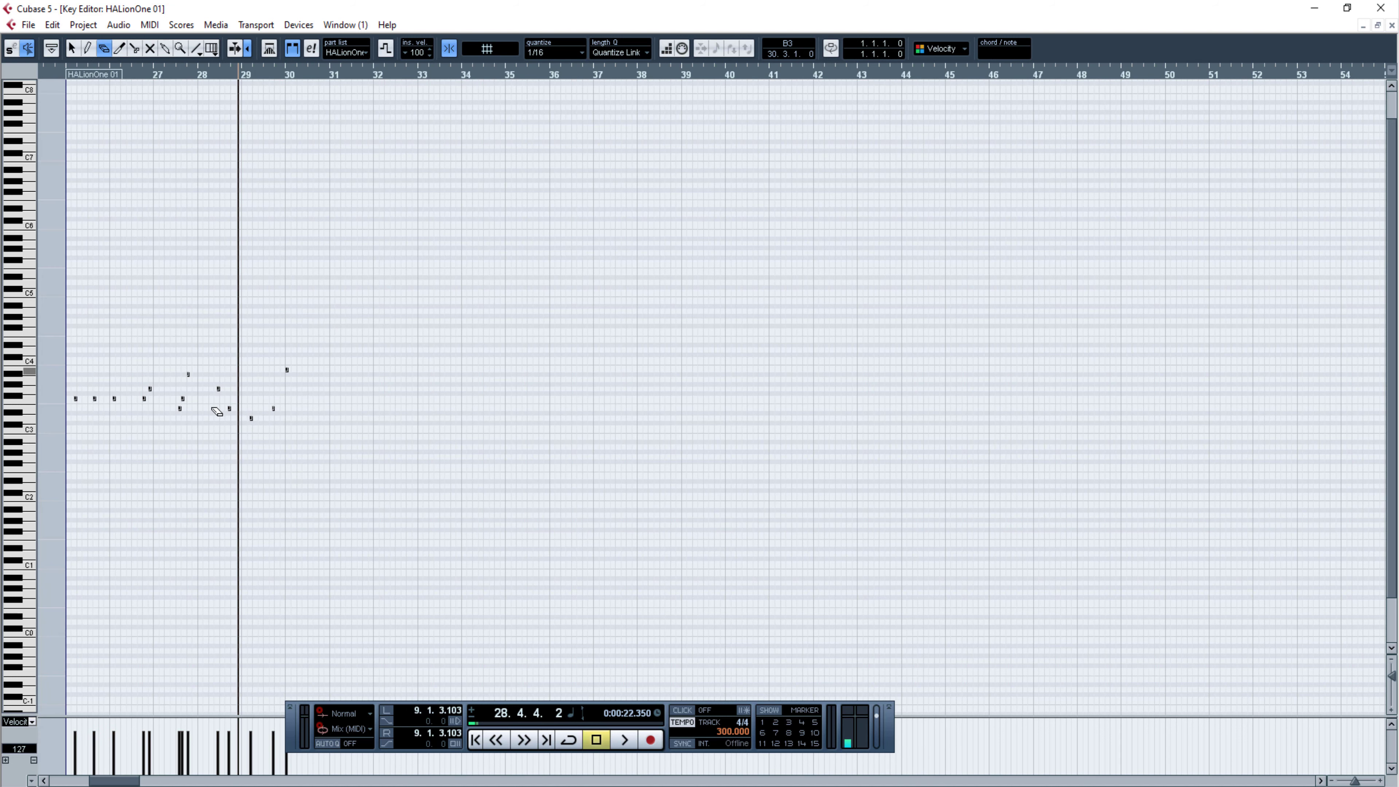
left_click_drag(215, 420, 176, 368)
left_click_drag(354, 331, 91, 466)
left_click(144, 398)
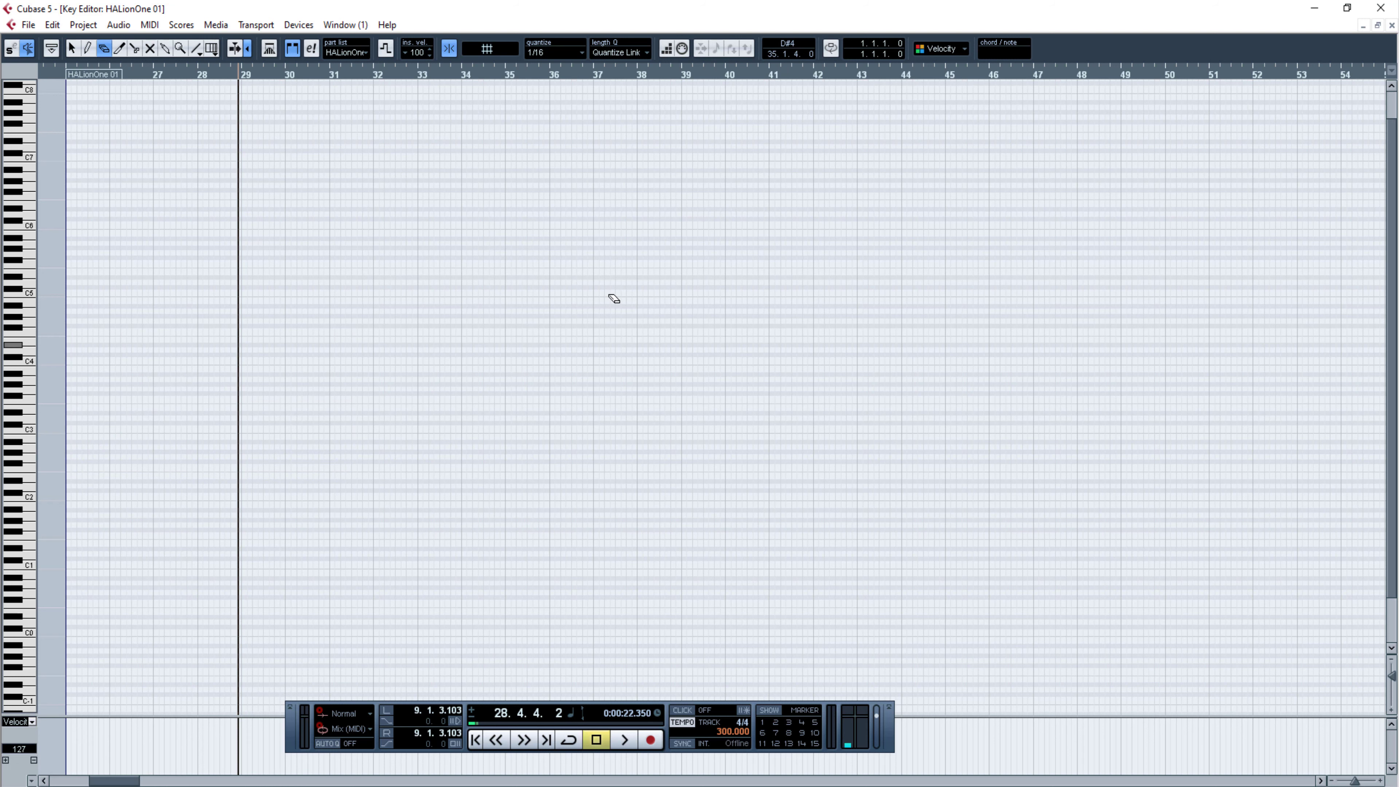
left_click(1392, 25)
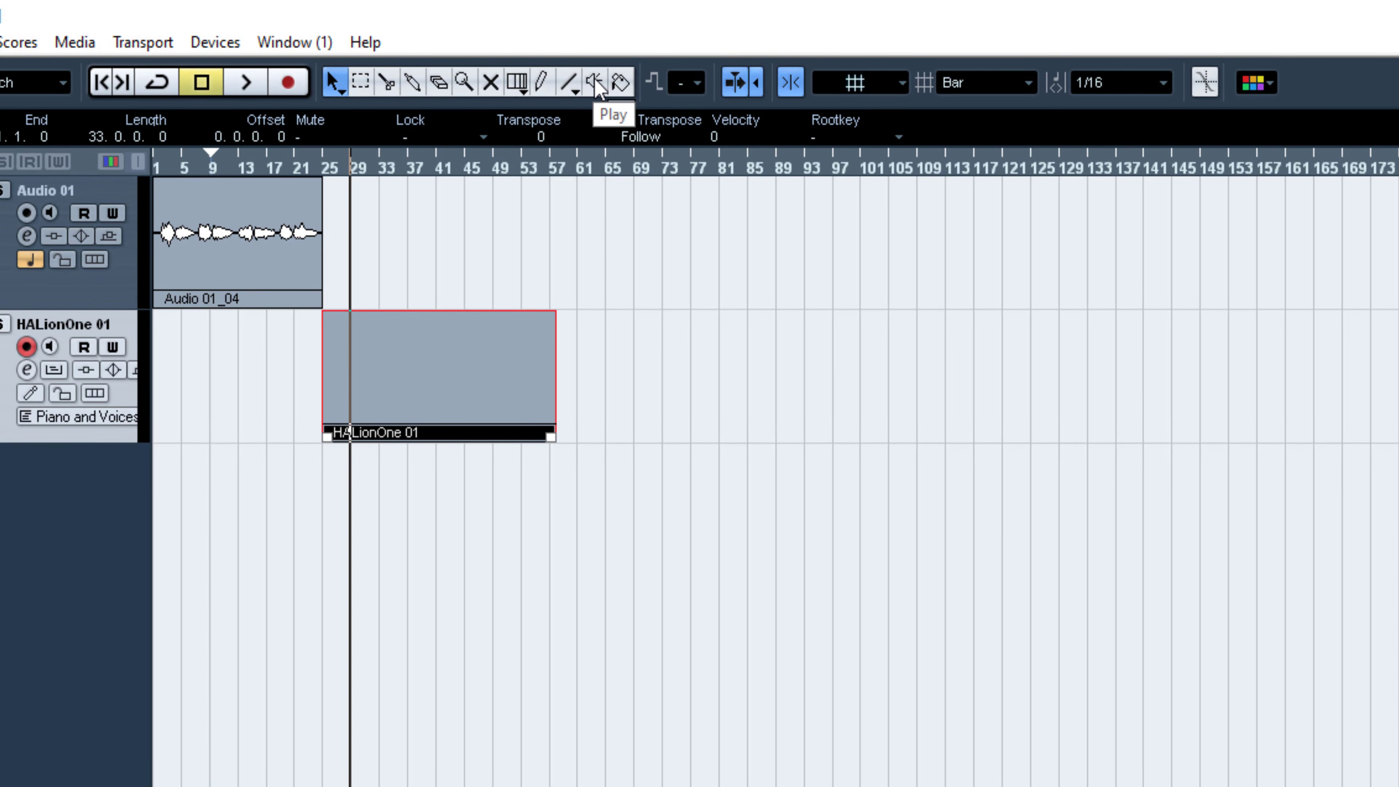
Choose the Play tool, place the project cursor near bar 13 and audition the audio clip from around there.
left_click(597, 84)
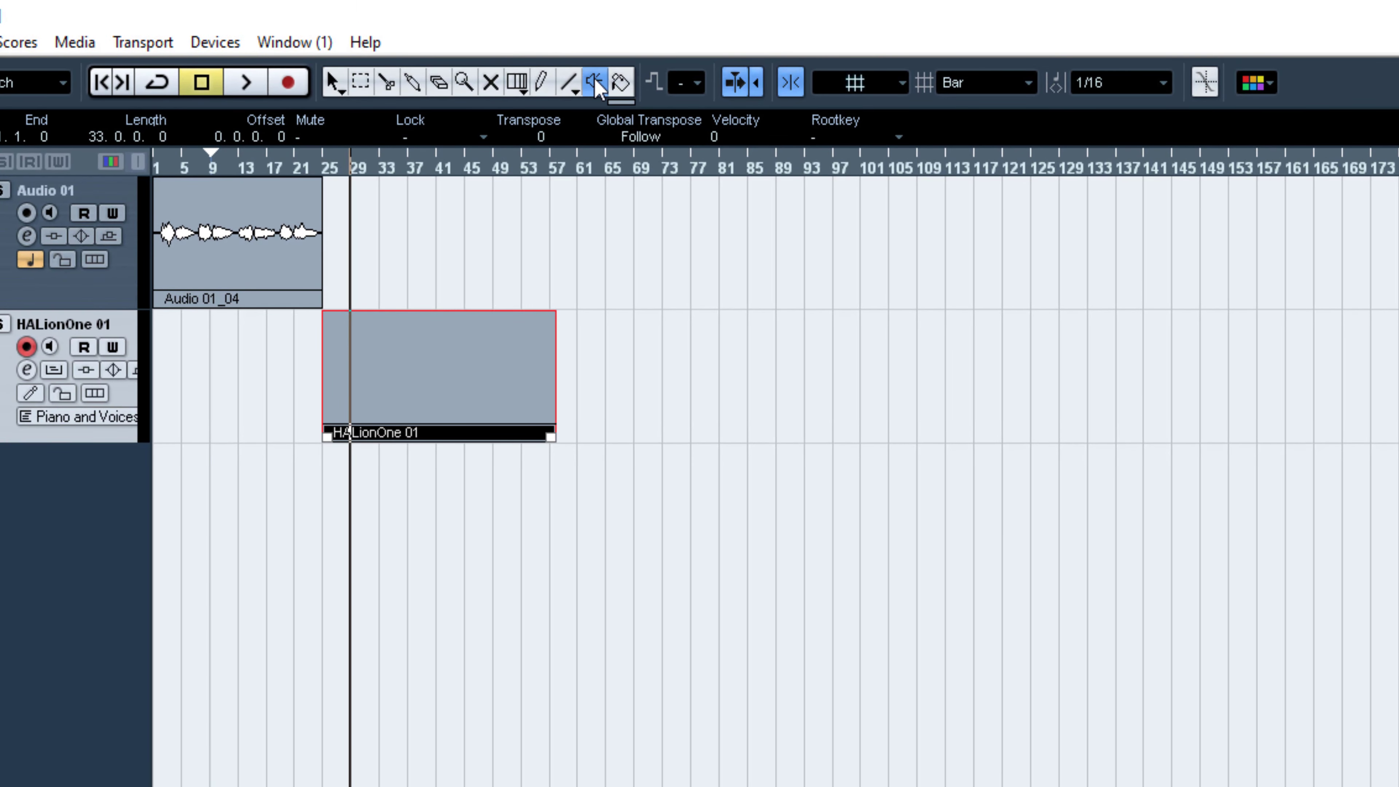
left_click_drag(240, 168, 240, 259)
left_click(223, 168)
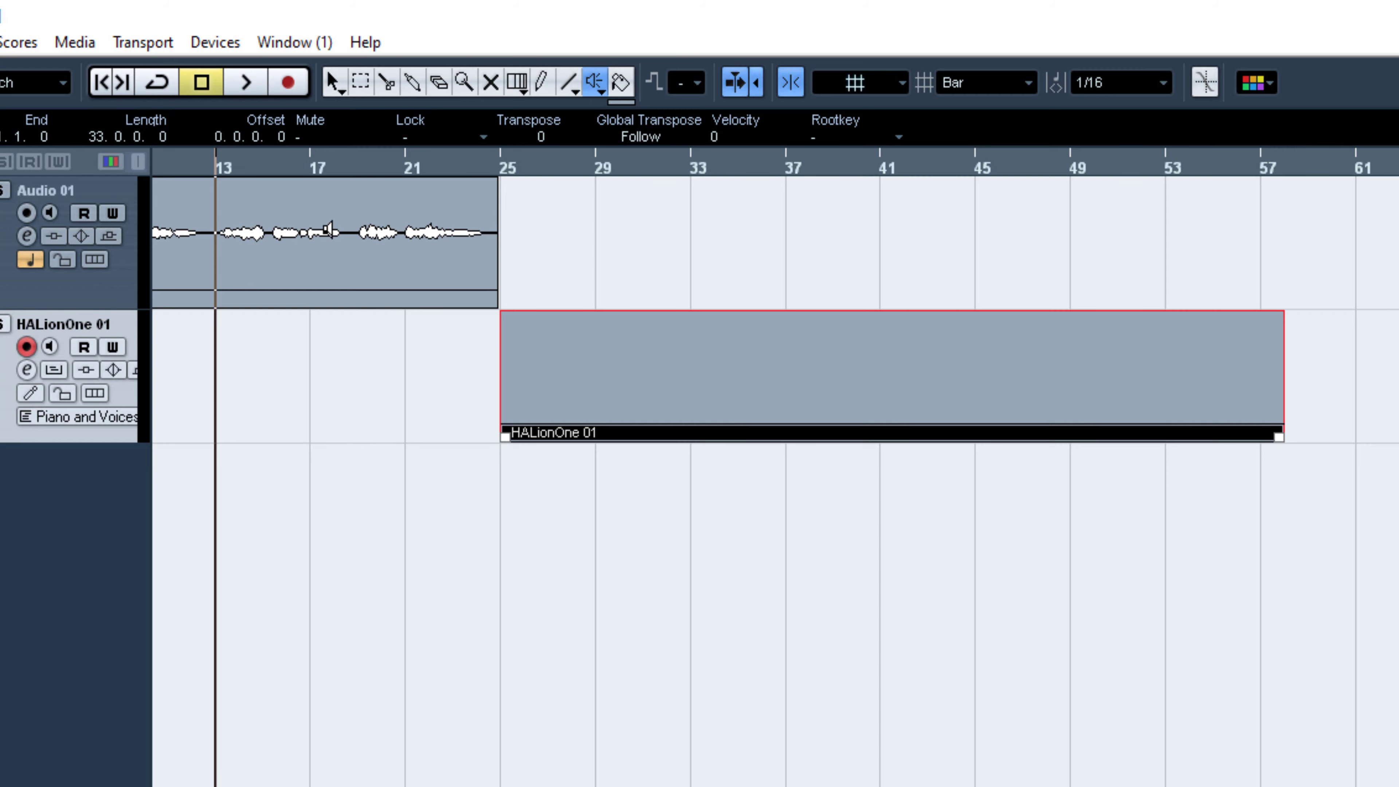
left_click(235, 263)
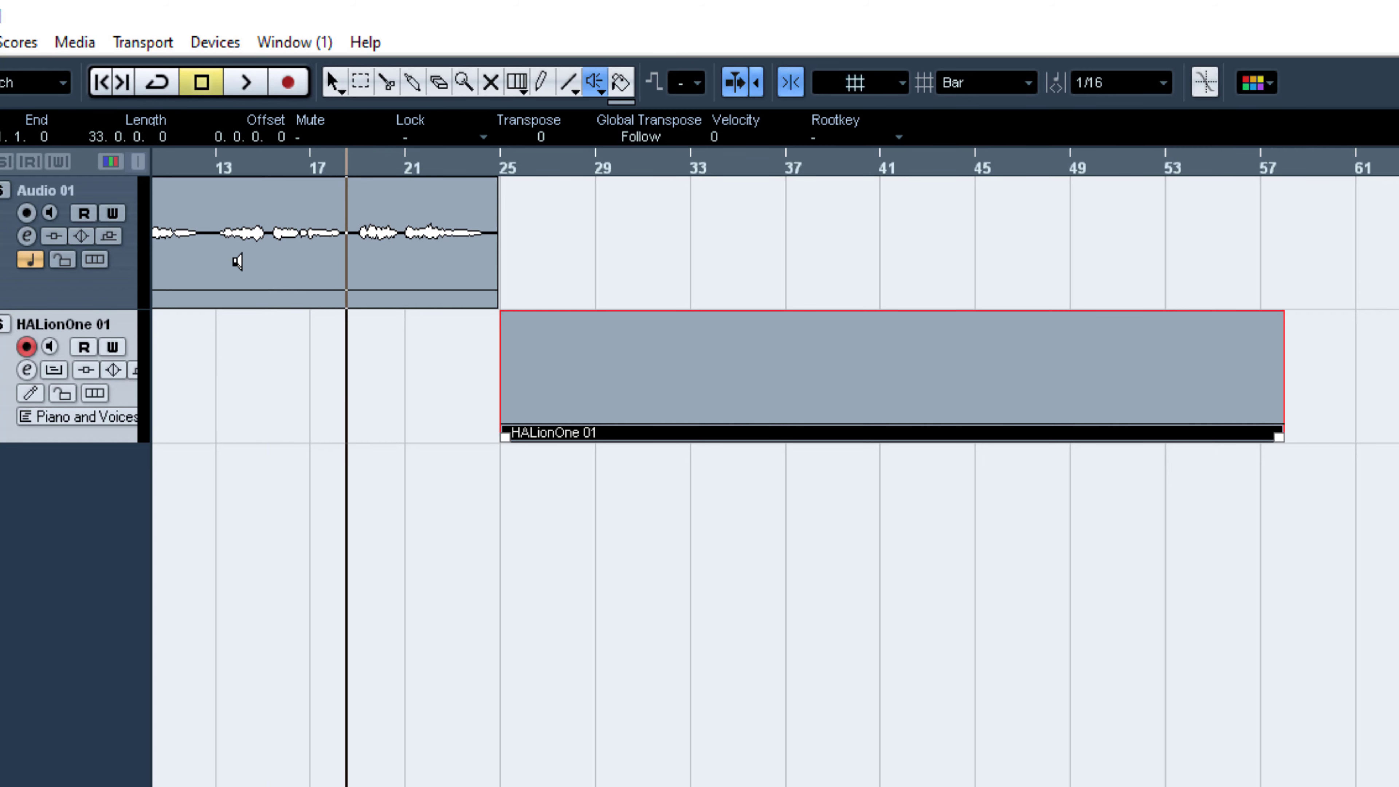
Audition the audio clip from about bar 14 and repeatedly from about bar 18, placing the project cursor near bar 19 in between.
left_click(237, 263)
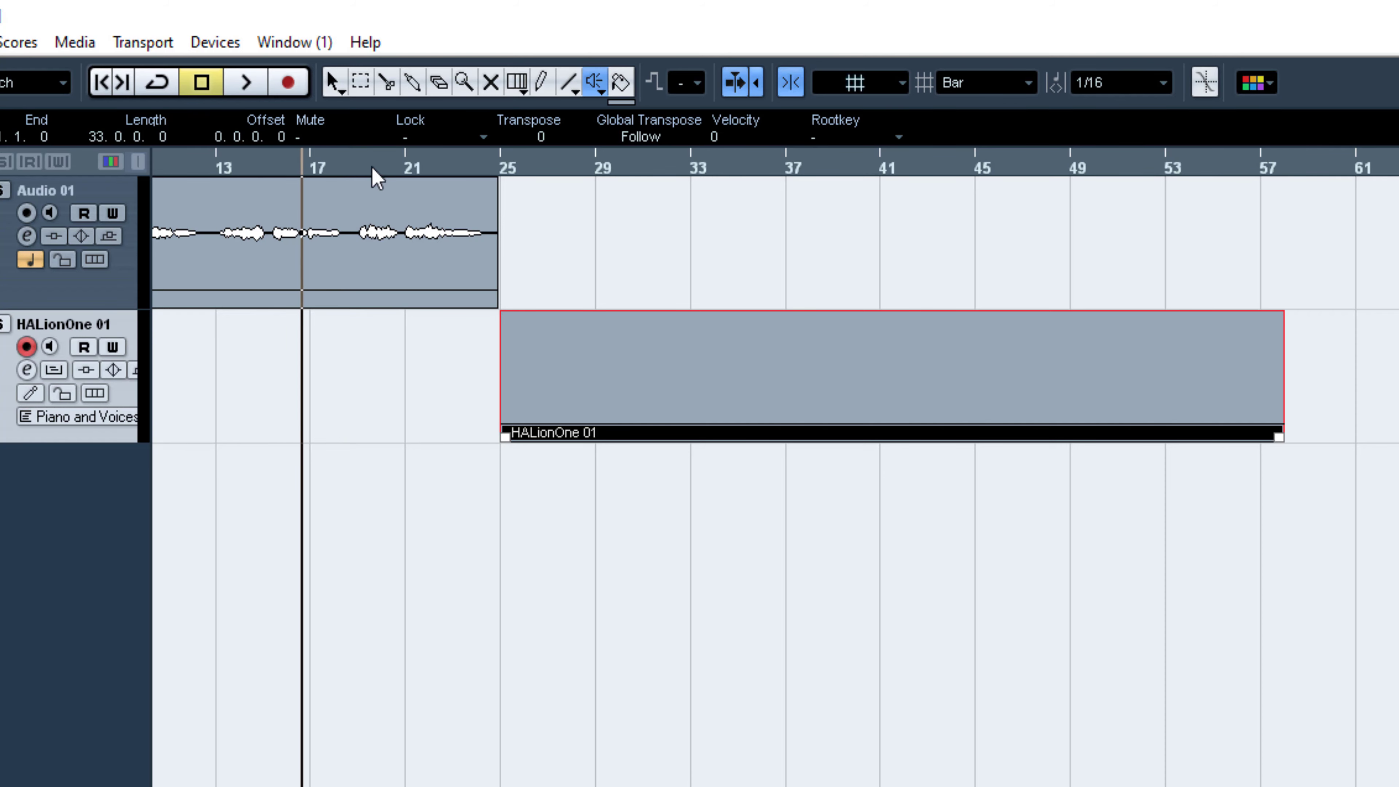
left_click_drag(361, 168, 358, 168)
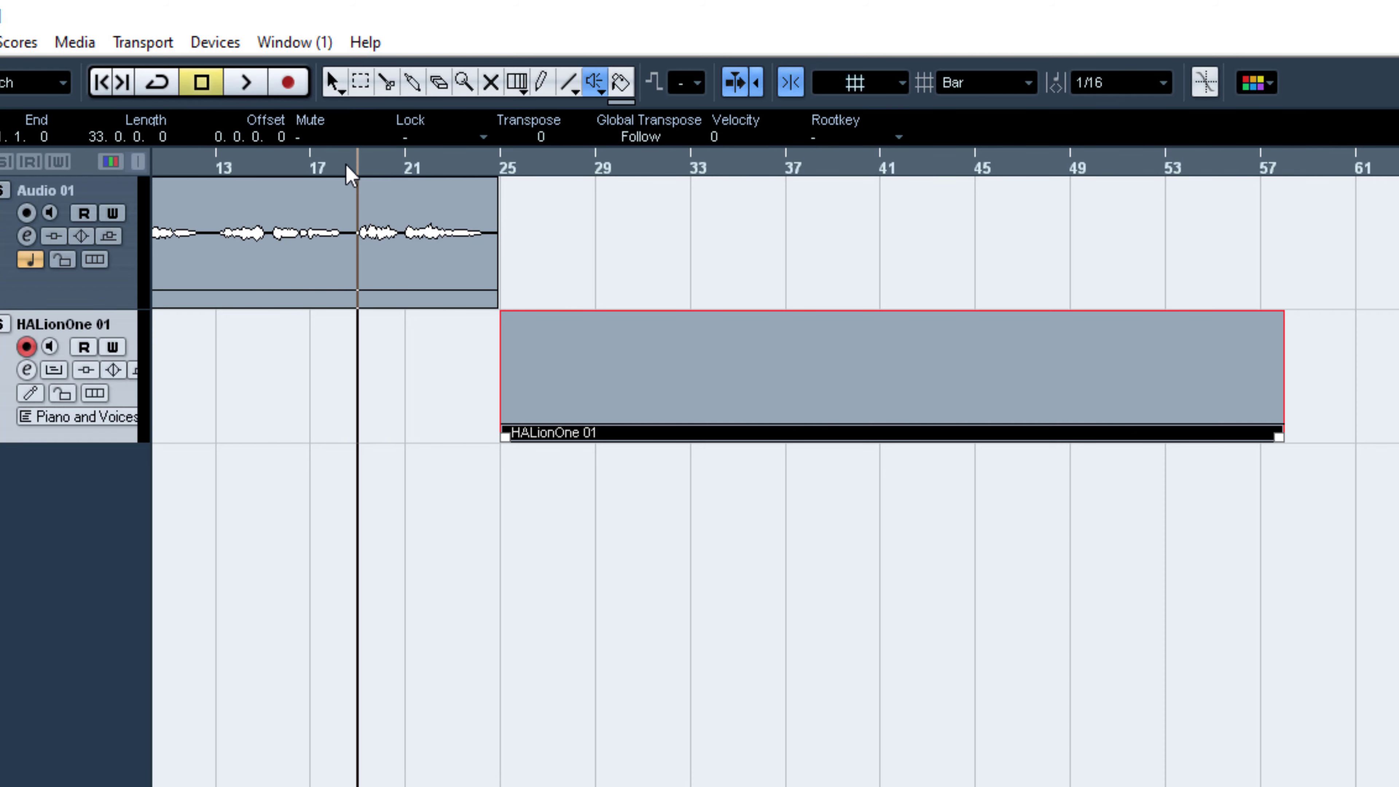
left_click(342, 289)
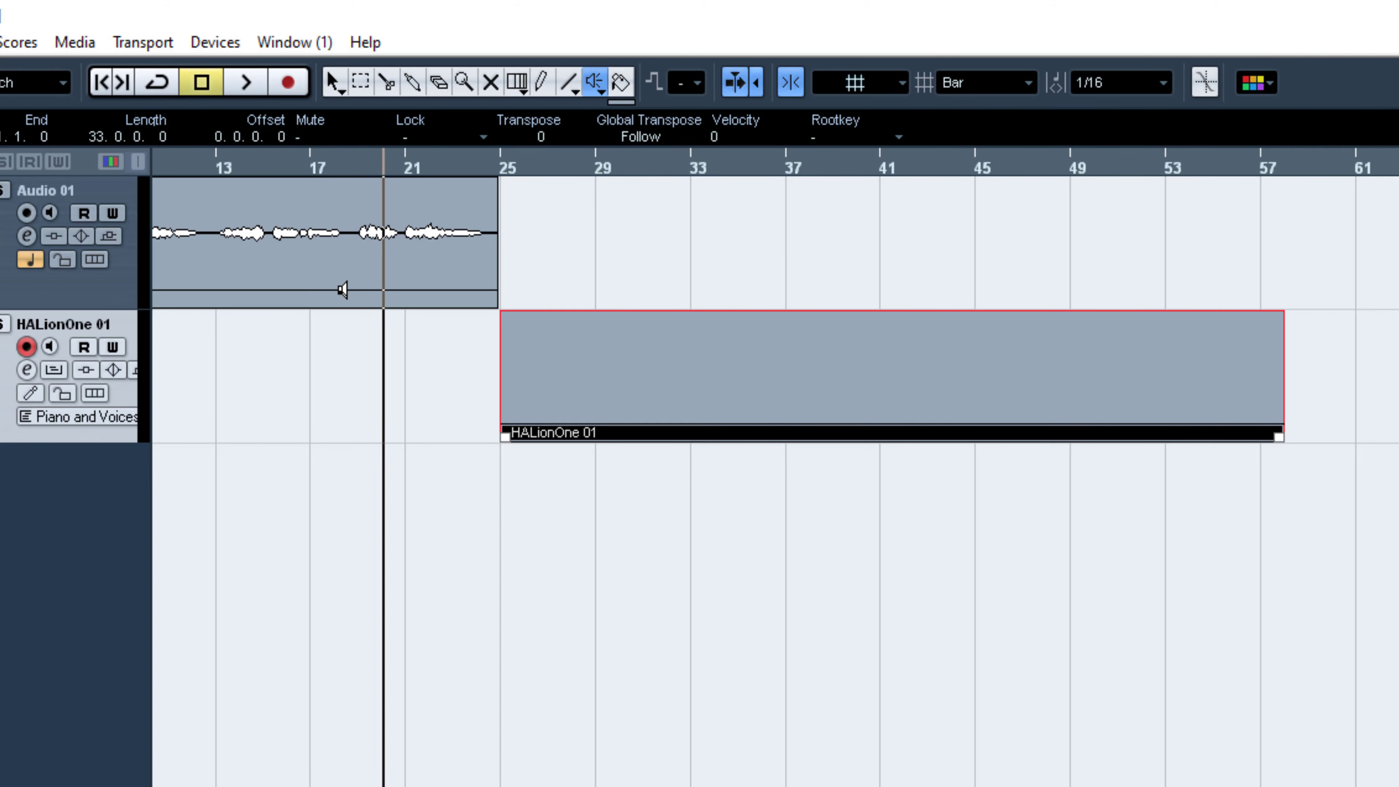
left_click(342, 289)
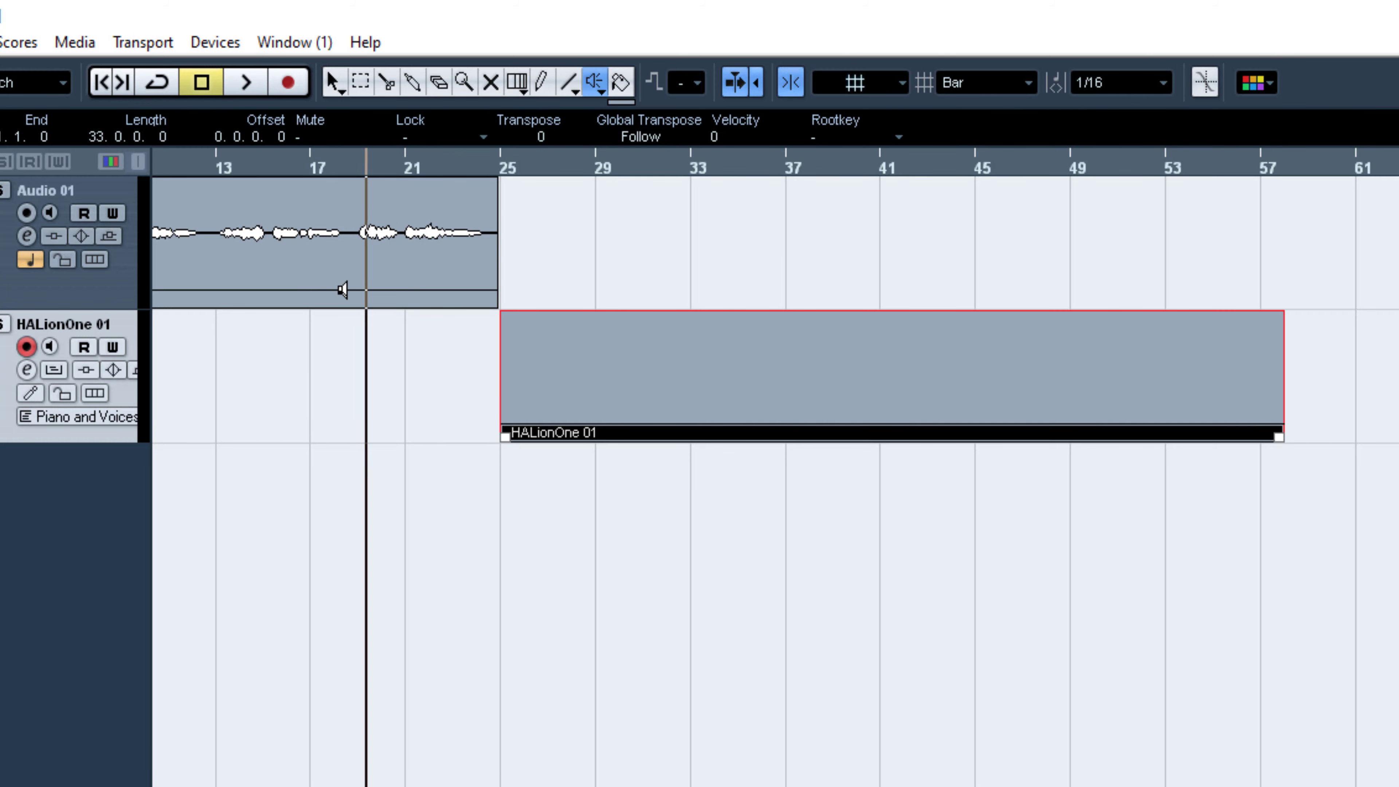
left_click(342, 289)
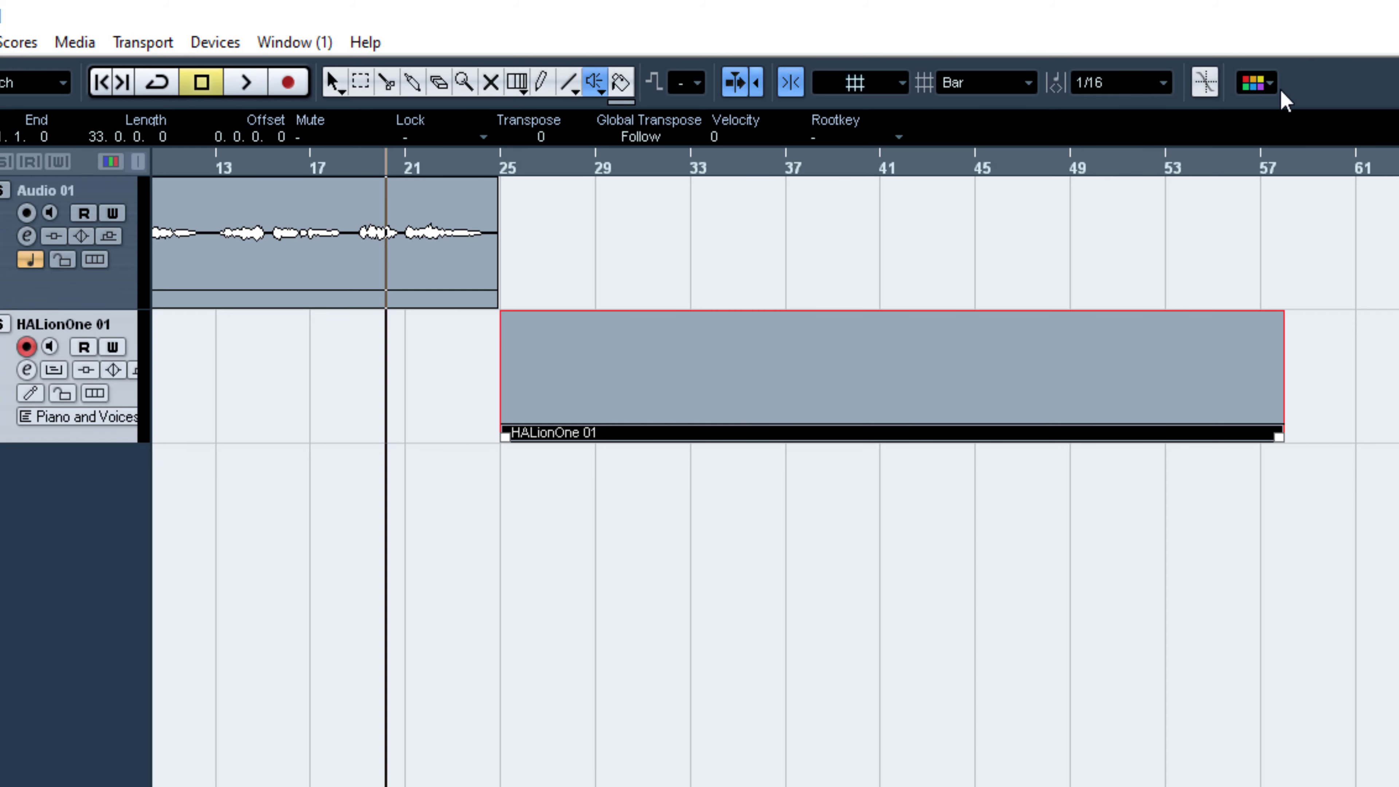
Select the audio clip with the Object Selection tool and colour it with Color 3.
left_click(332, 83)
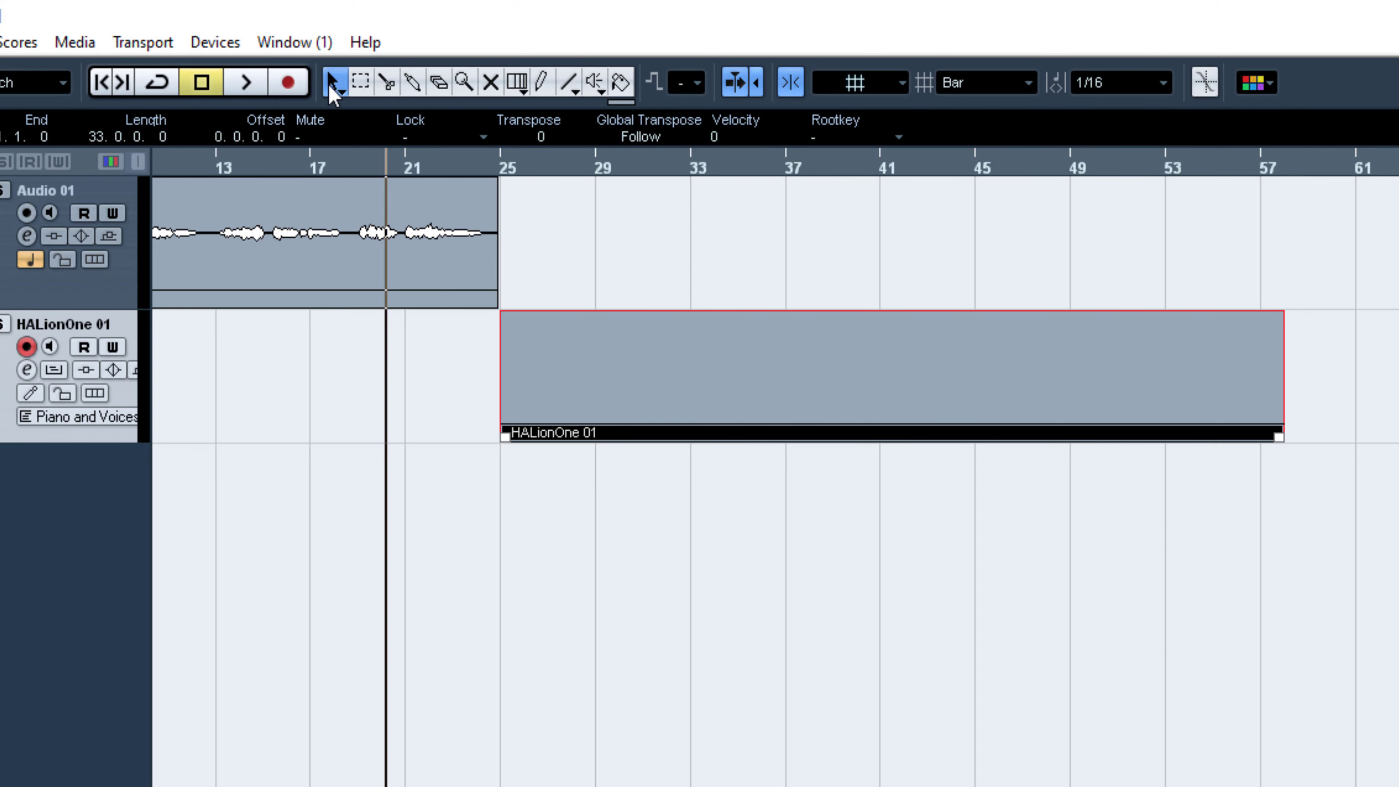
left_click(334, 242)
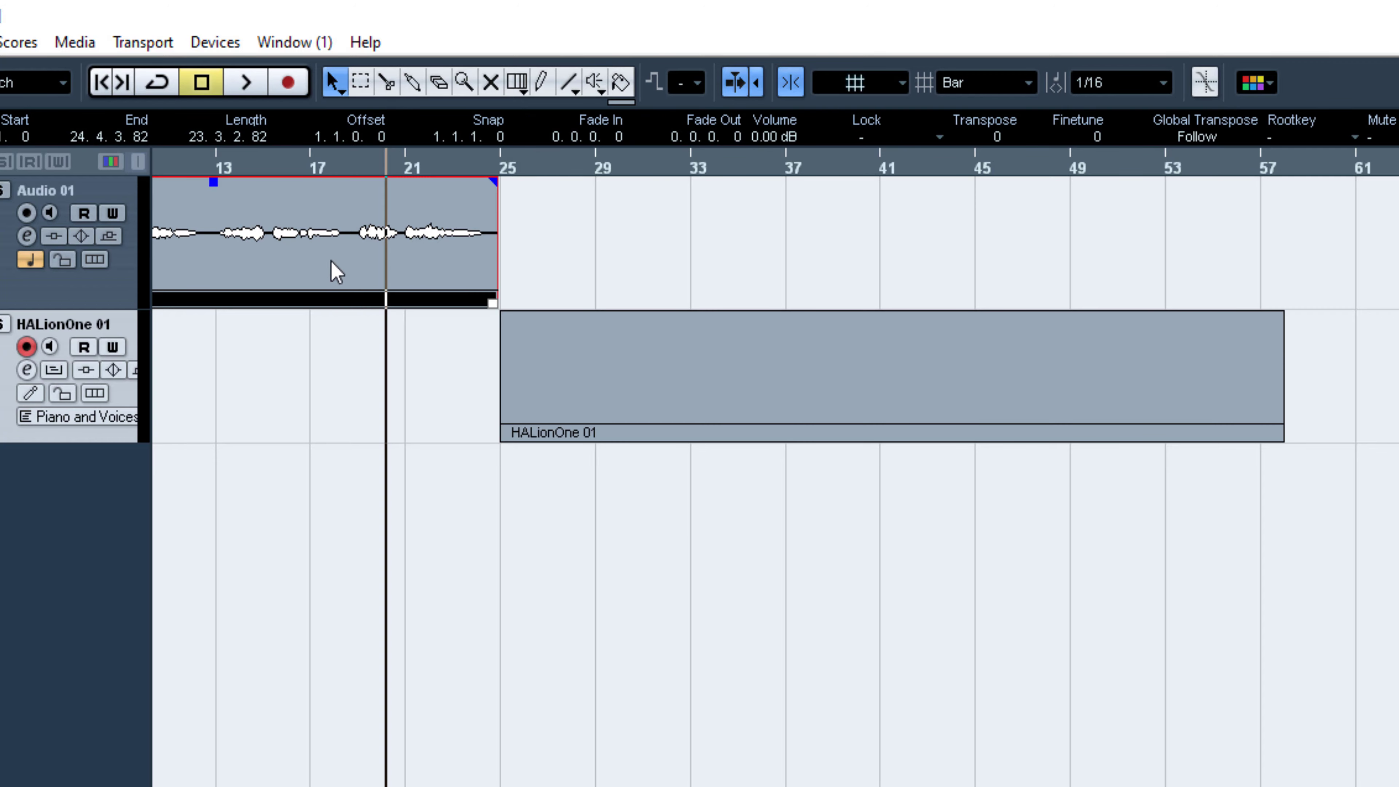
left_click(1269, 84)
left_click(1262, 193)
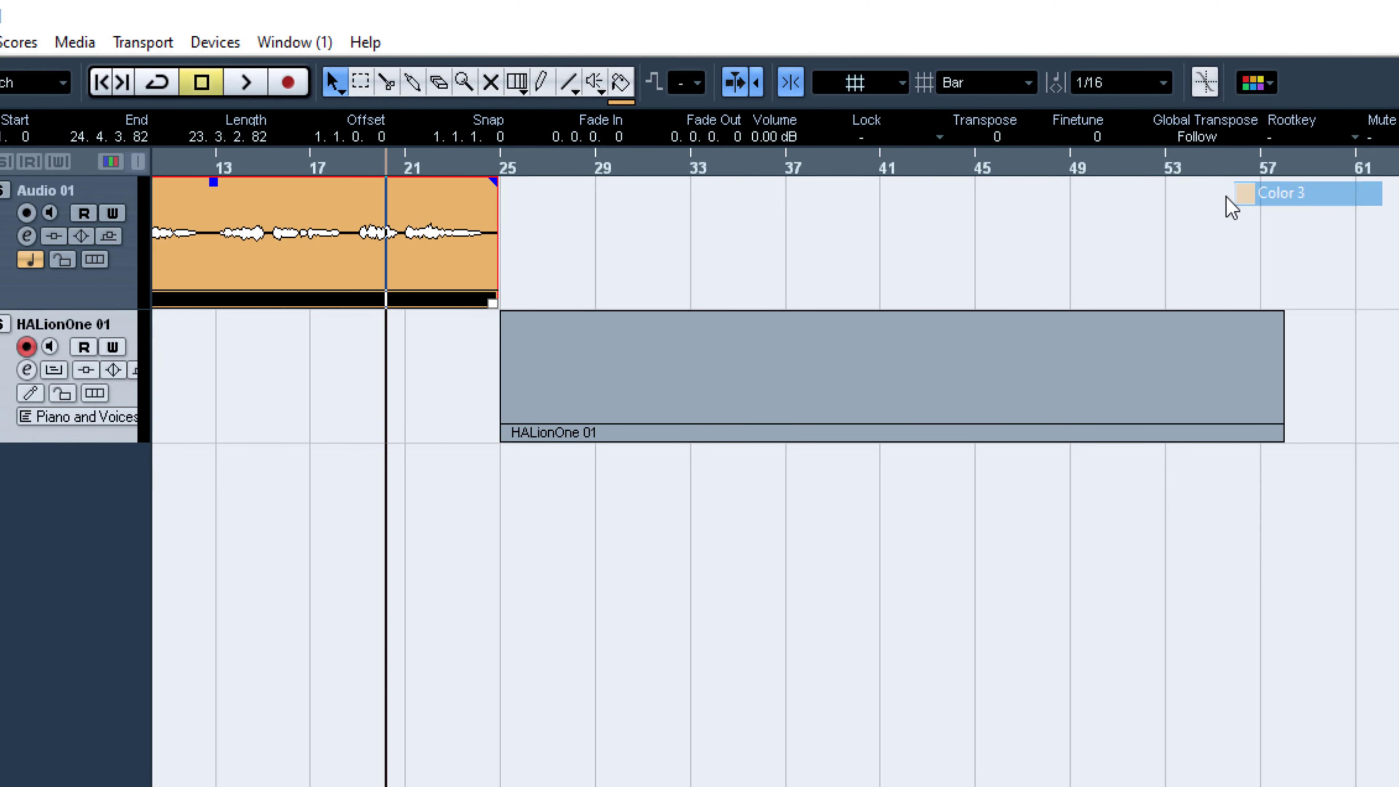
Choose the Color tool and recolour the selected audio clip with Color 15.
left_click(621, 82)
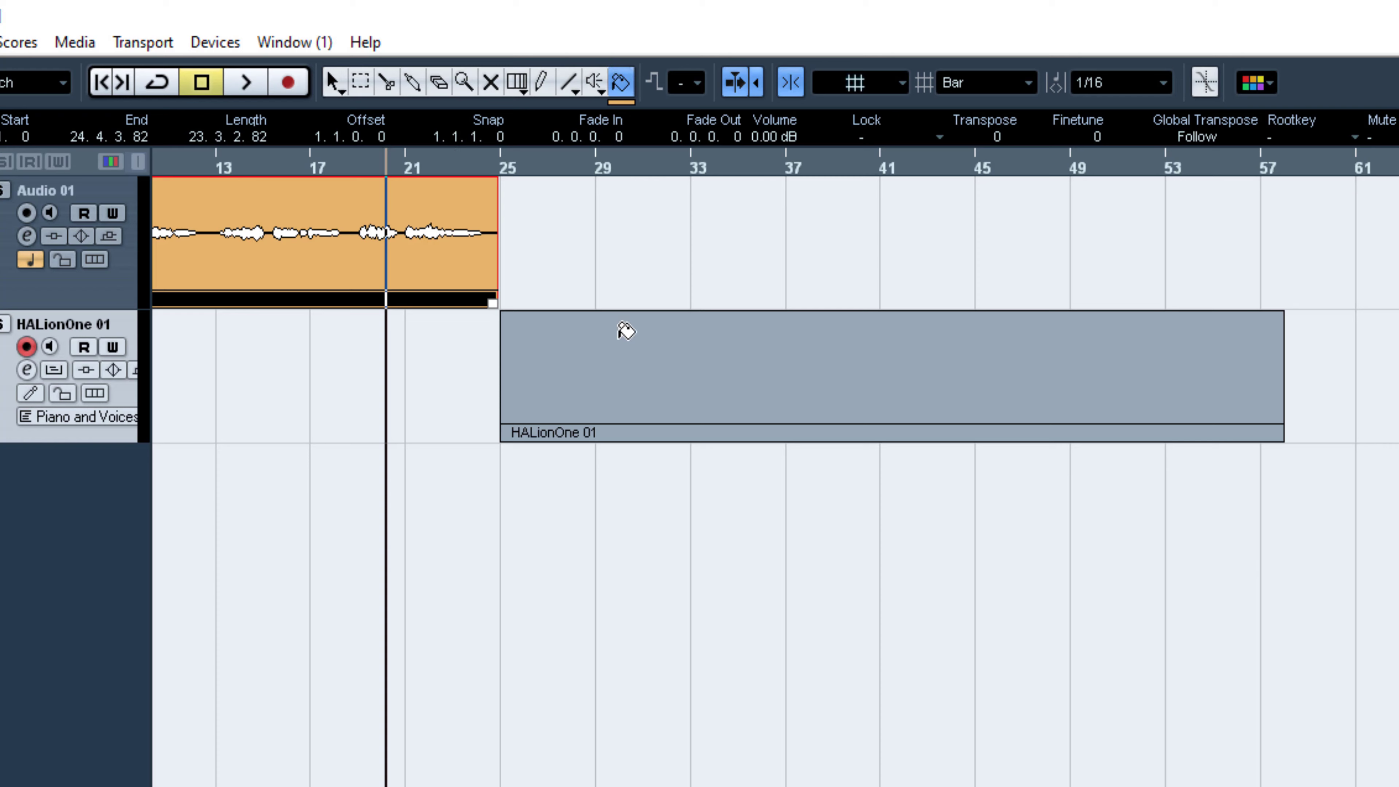
left_click(1269, 84)
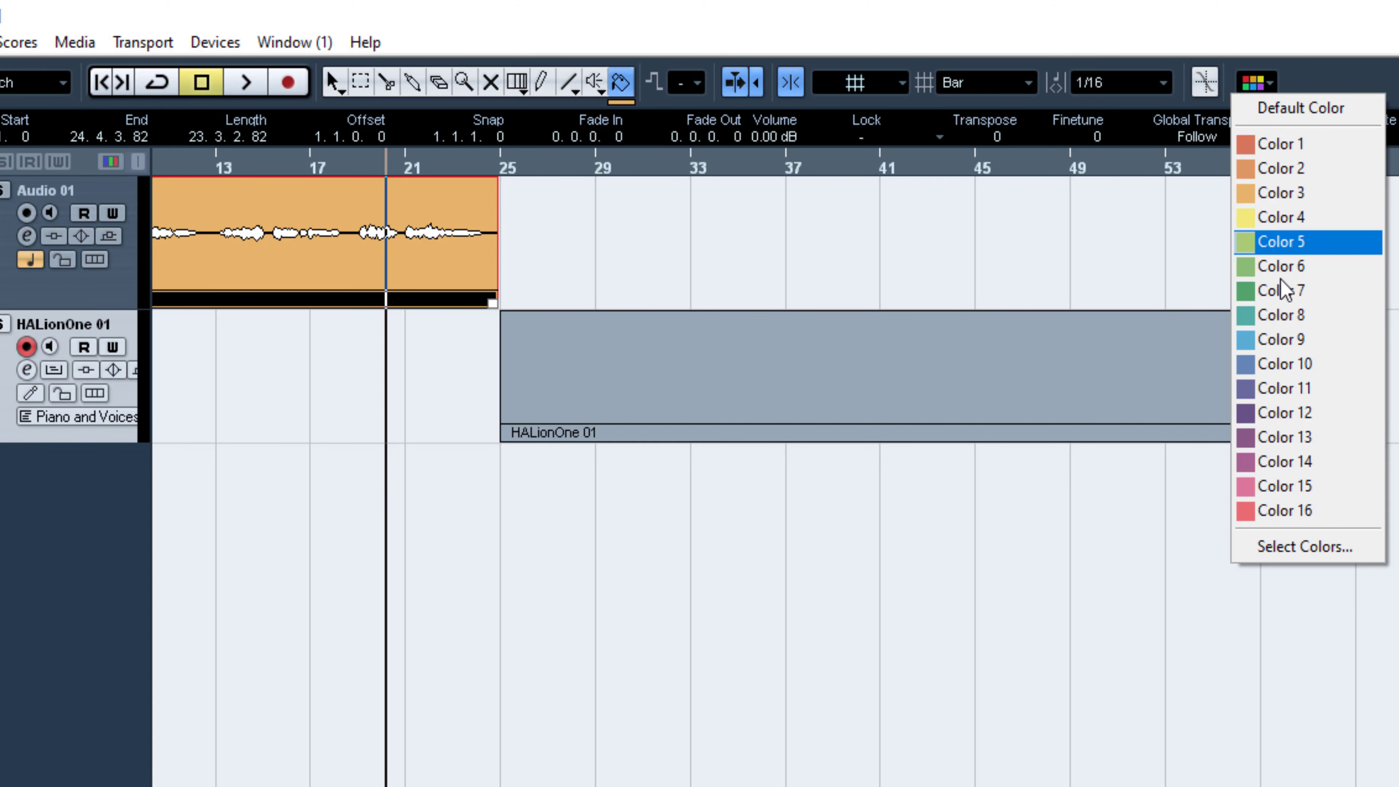
left_click(1281, 484)
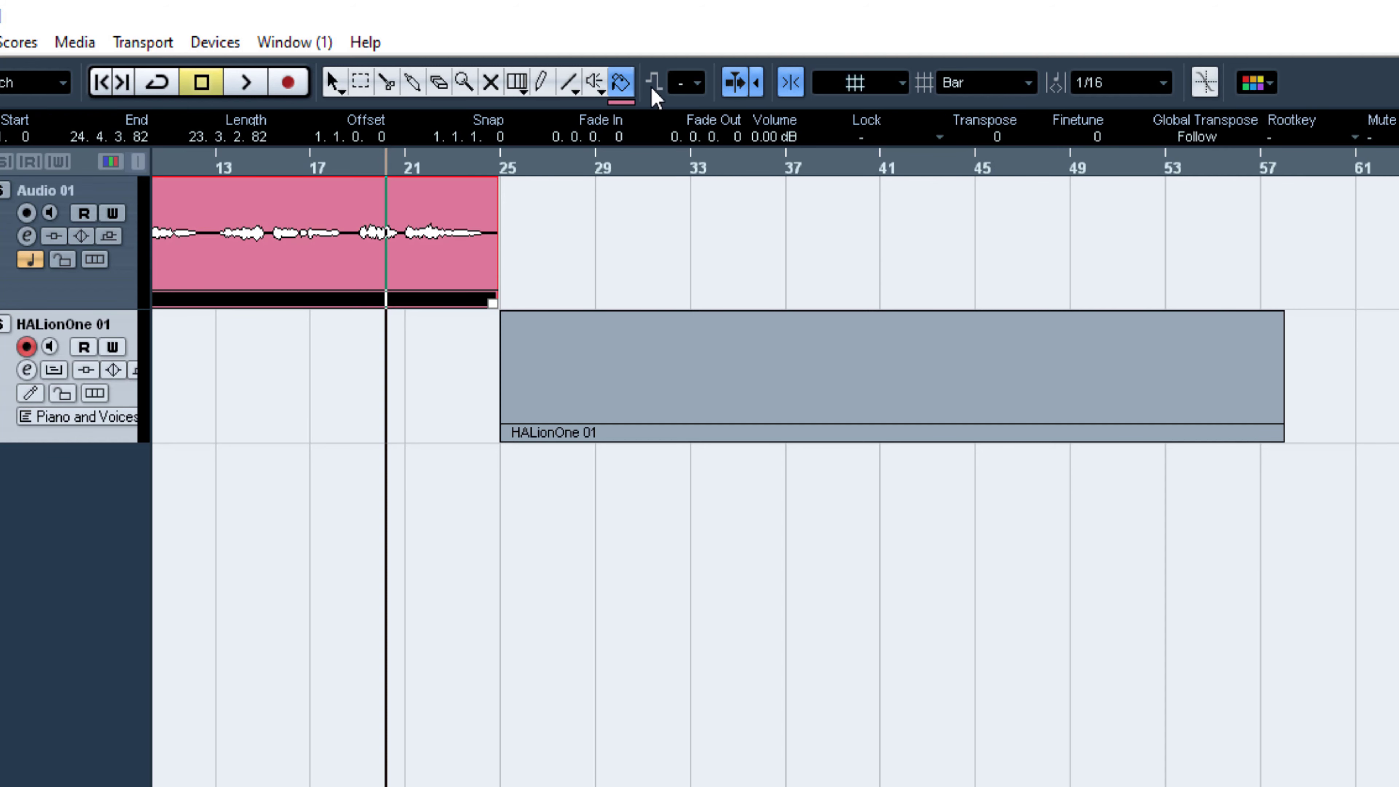
Paint the HALionOne part with the Color tool and change its colour to Color 7.
left_click(735, 343)
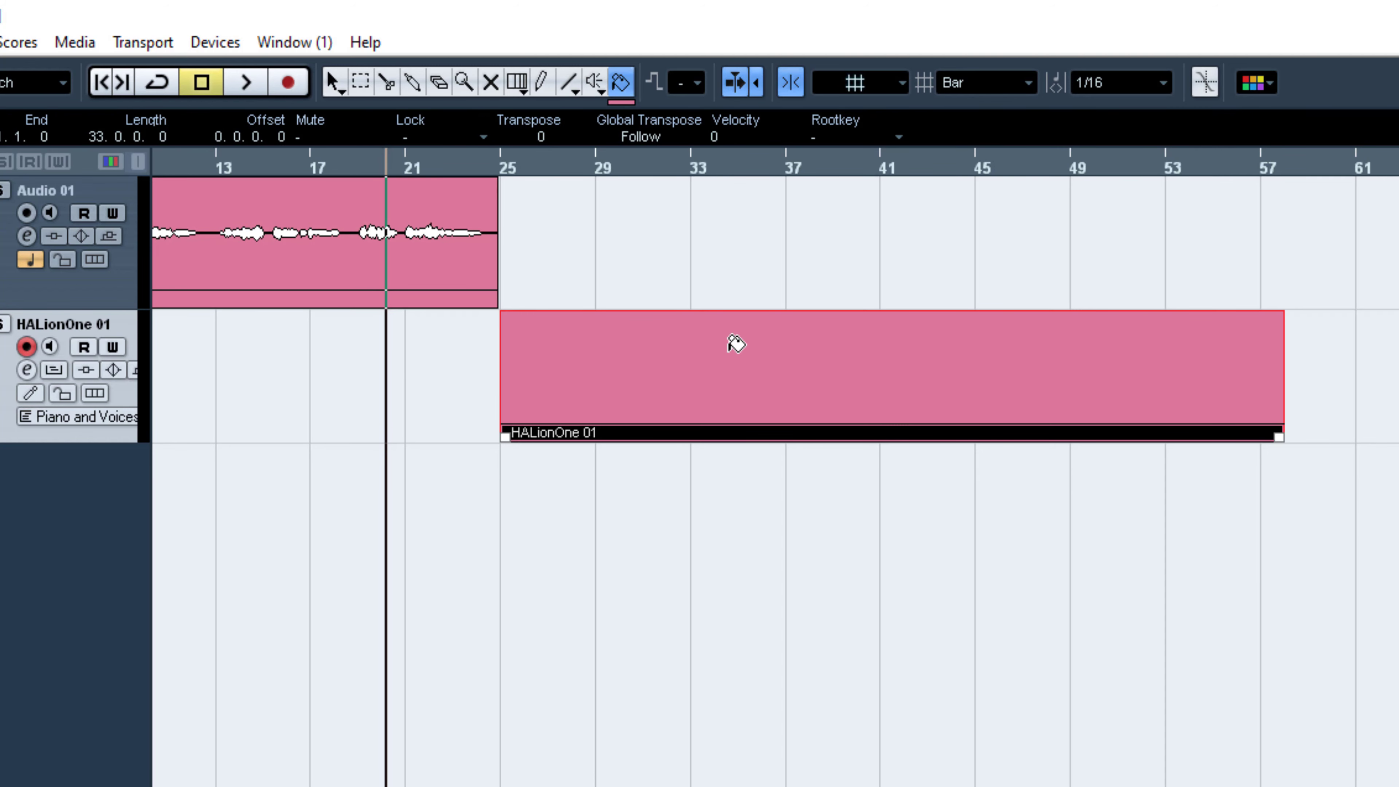
left_click(1259, 84)
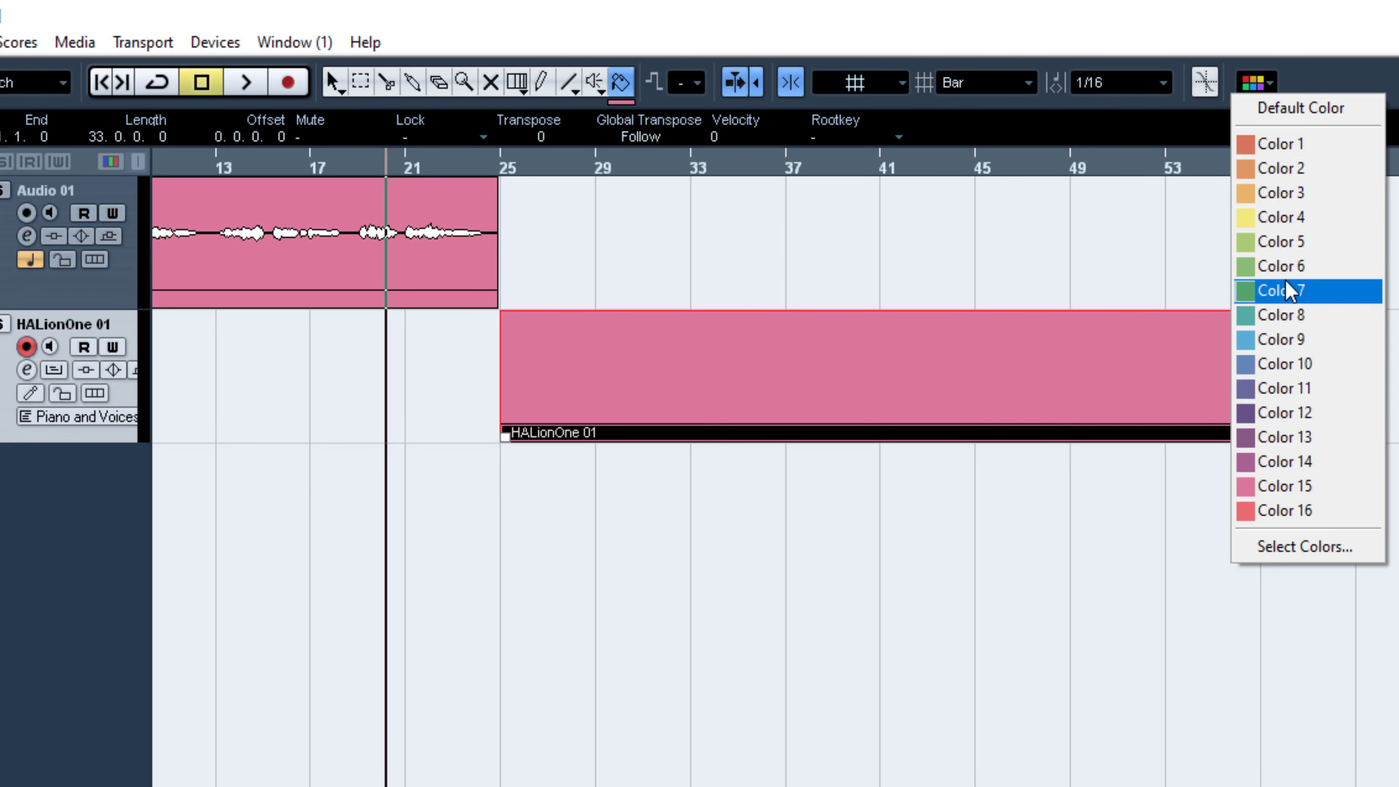
left_click(1287, 290)
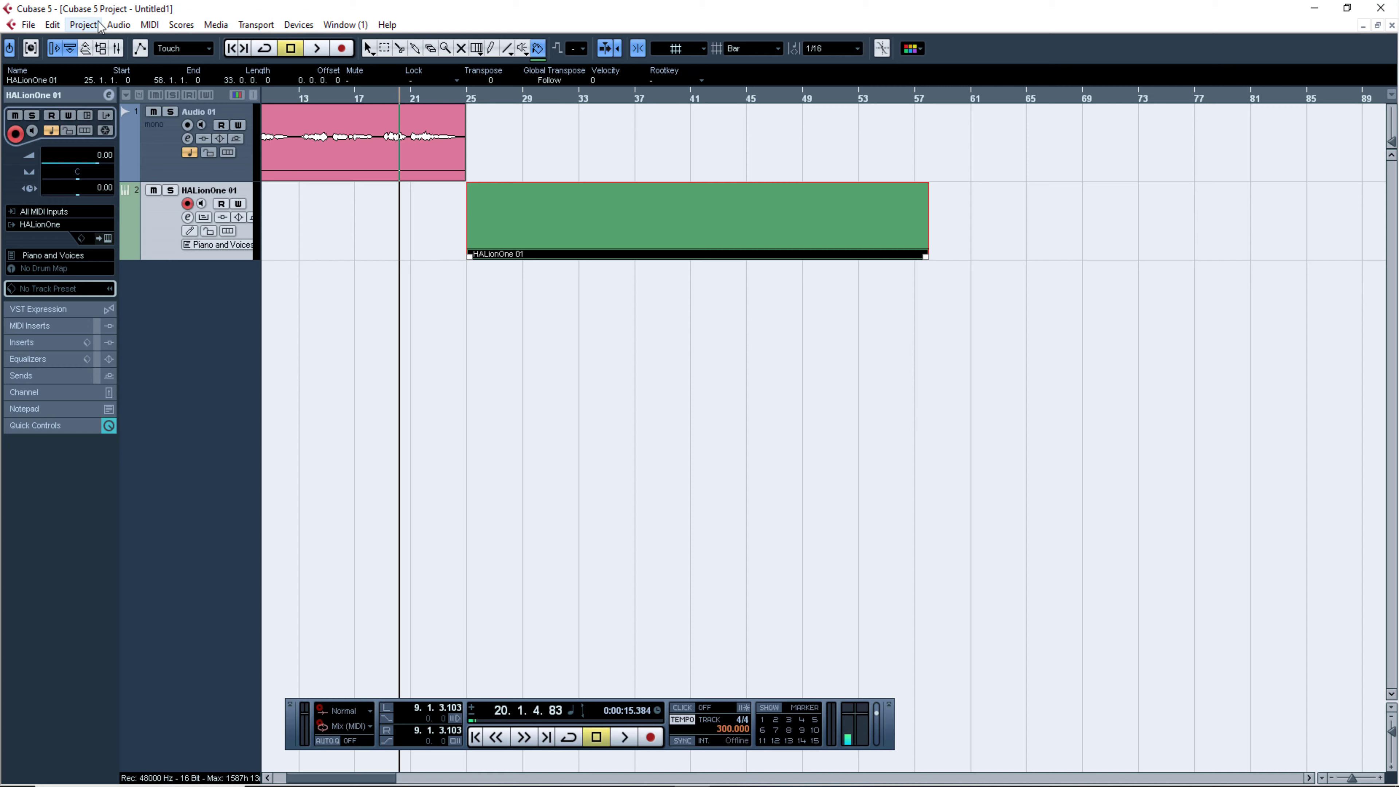
Set the project's record format to 24 Bit in Project Setup and apply it.
left_click(83, 24)
left_click(119, 279)
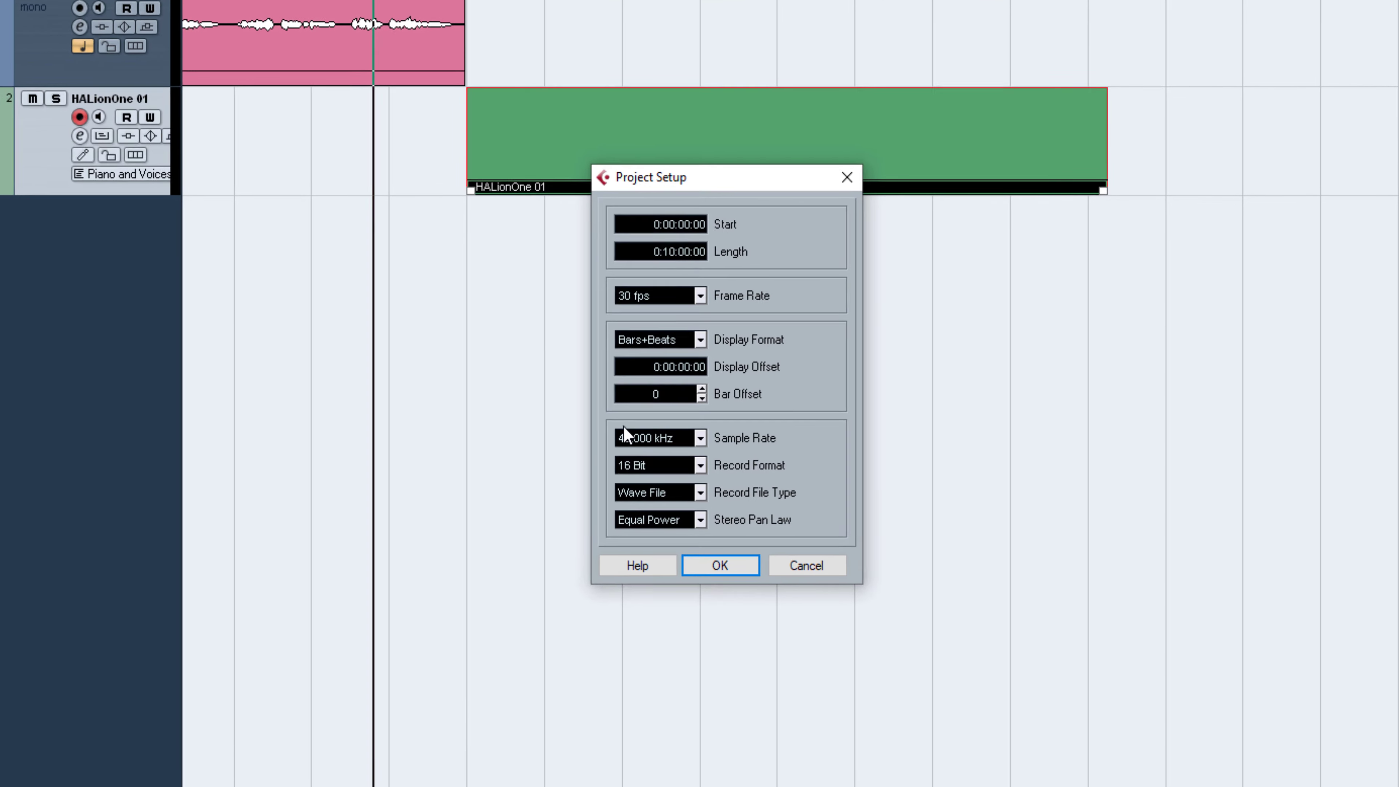
left_click(667, 477)
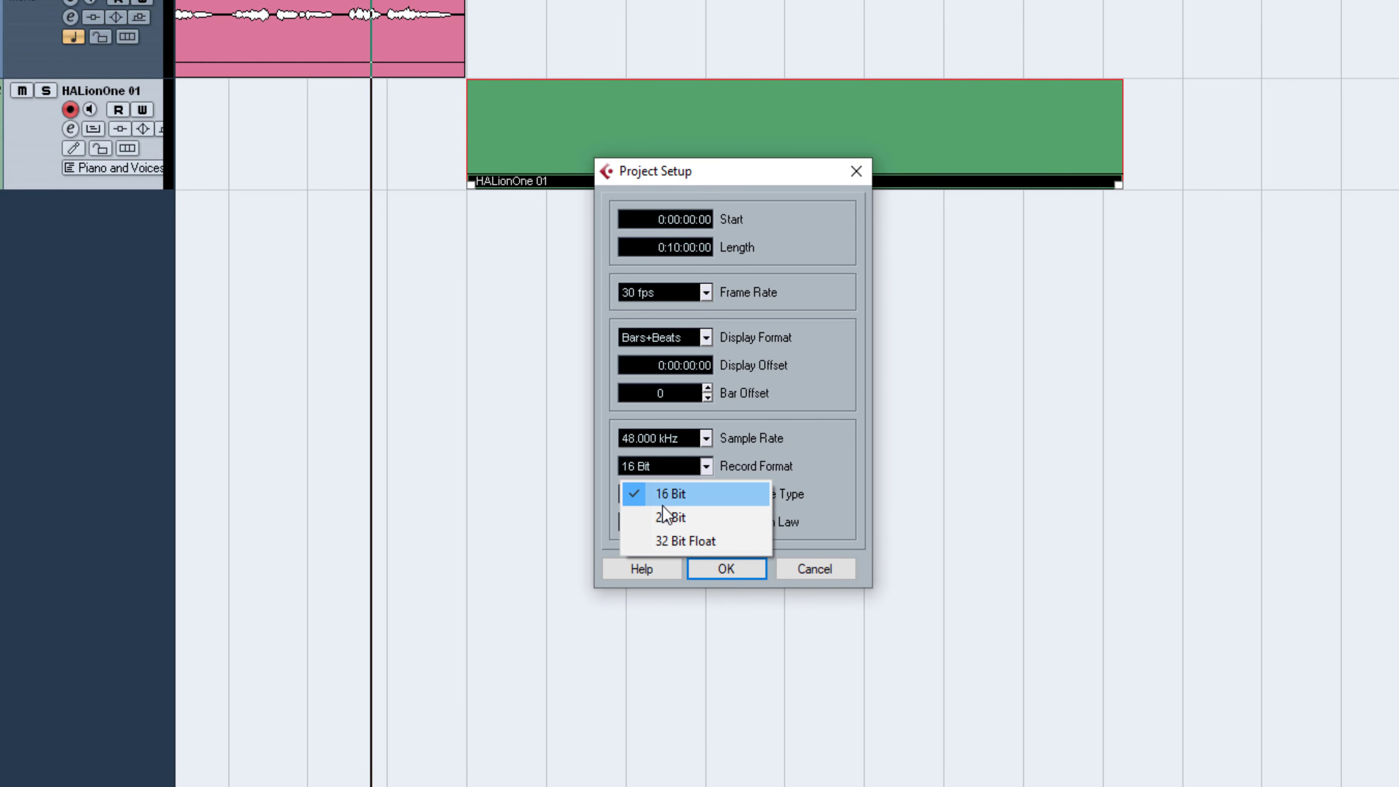
left_click(663, 513)
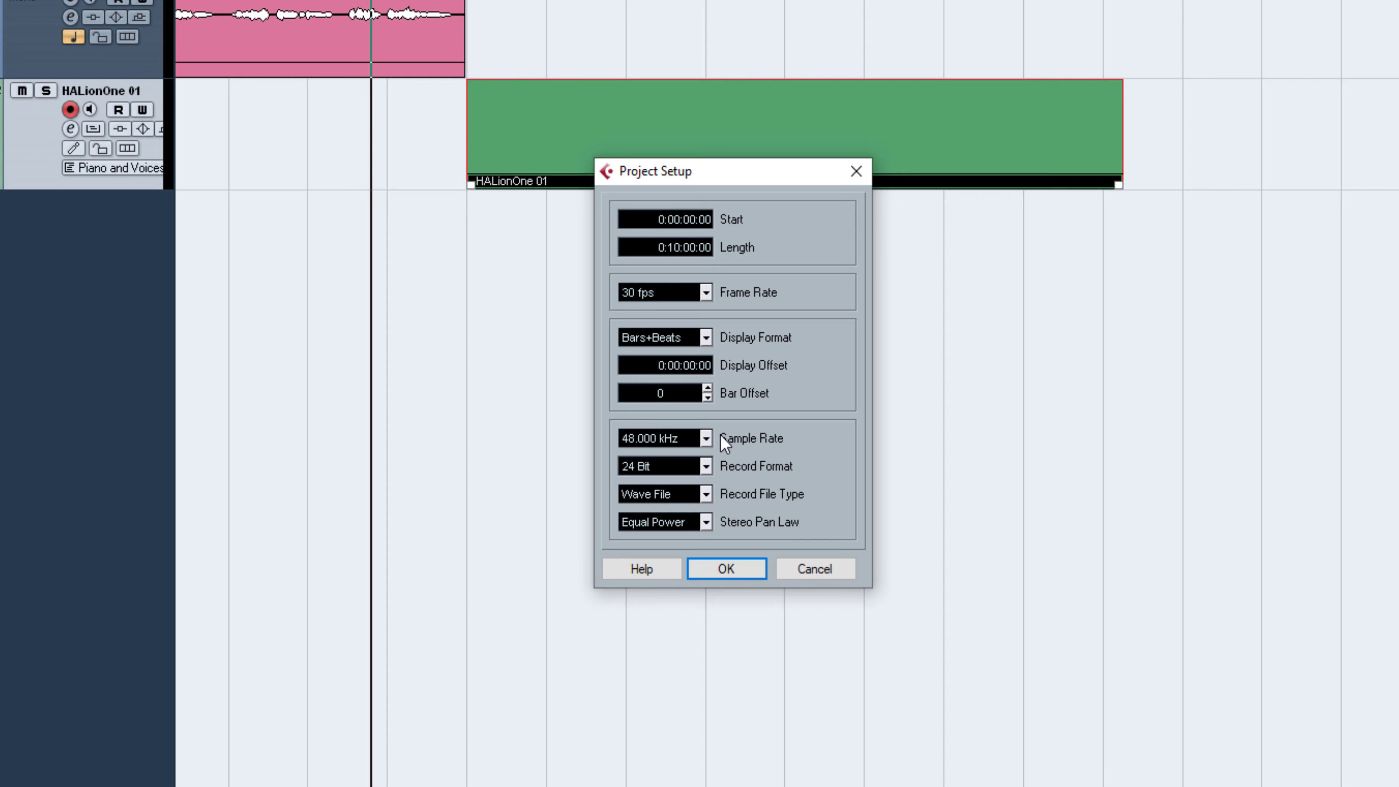
left_click(750, 570)
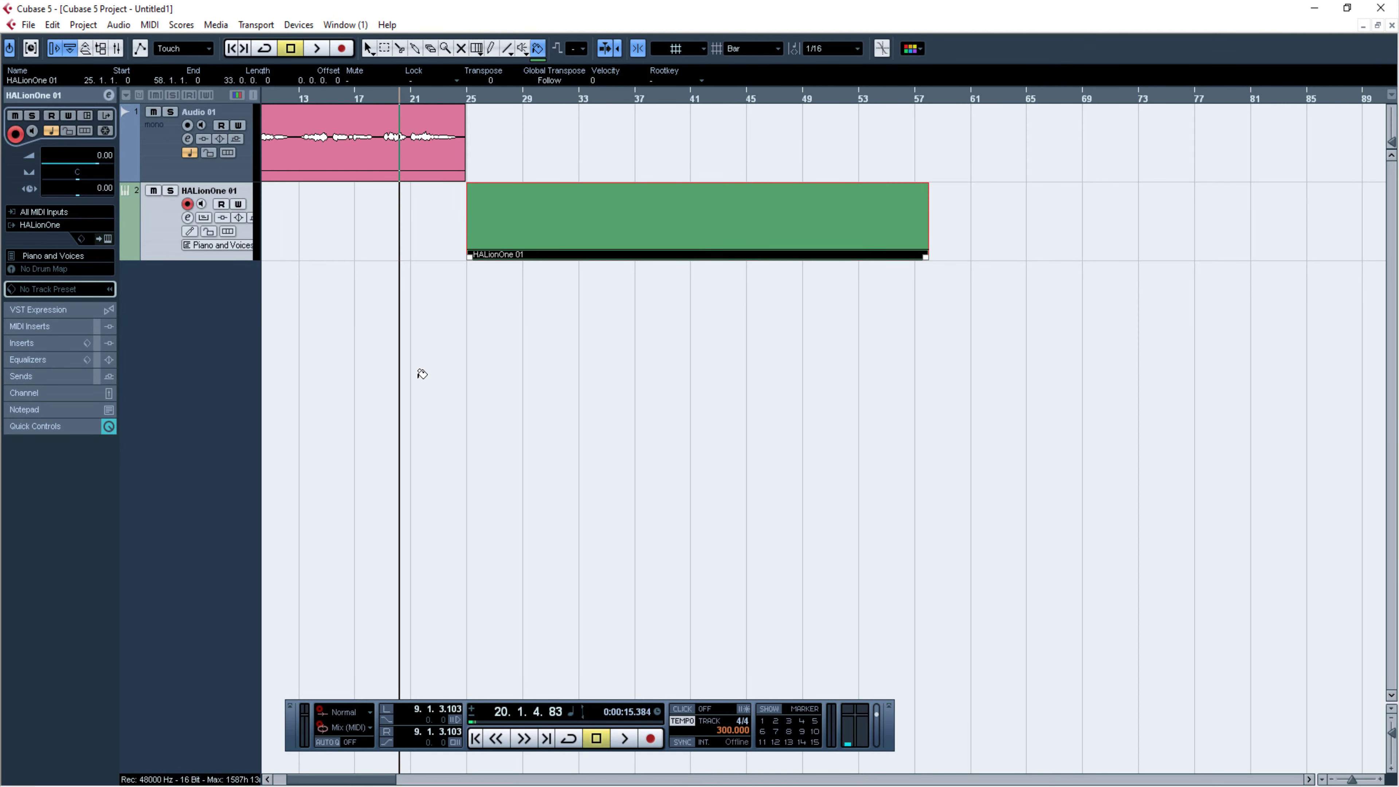